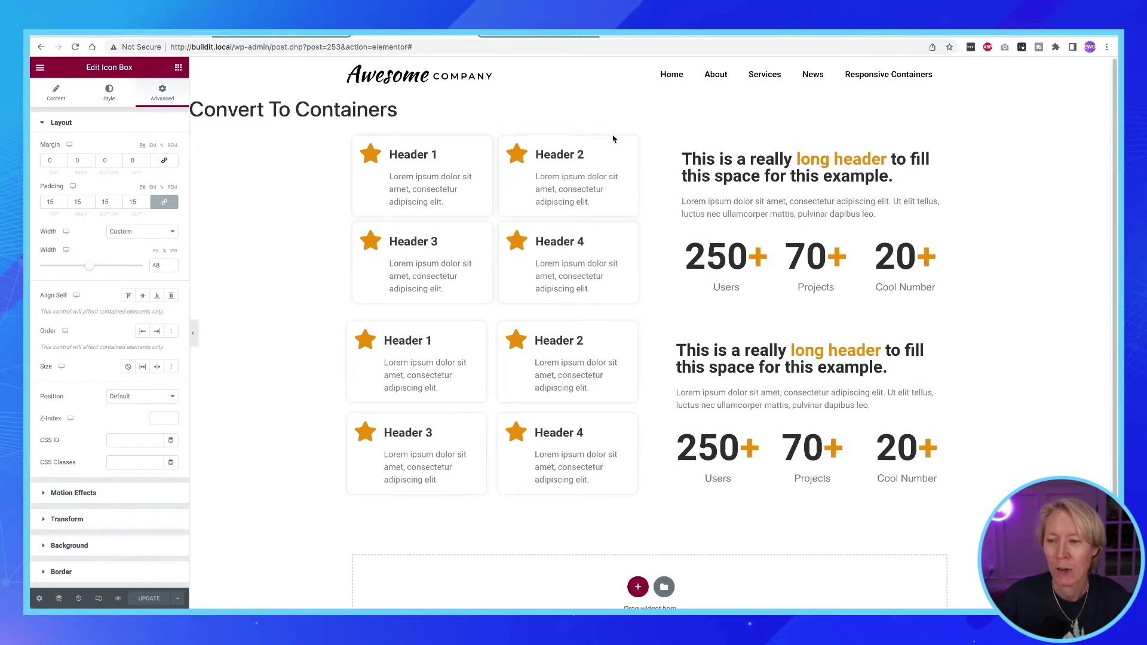
- Reveal the handle of the lower converted container holding the icon boxes and counters
mouse_move(635, 128)
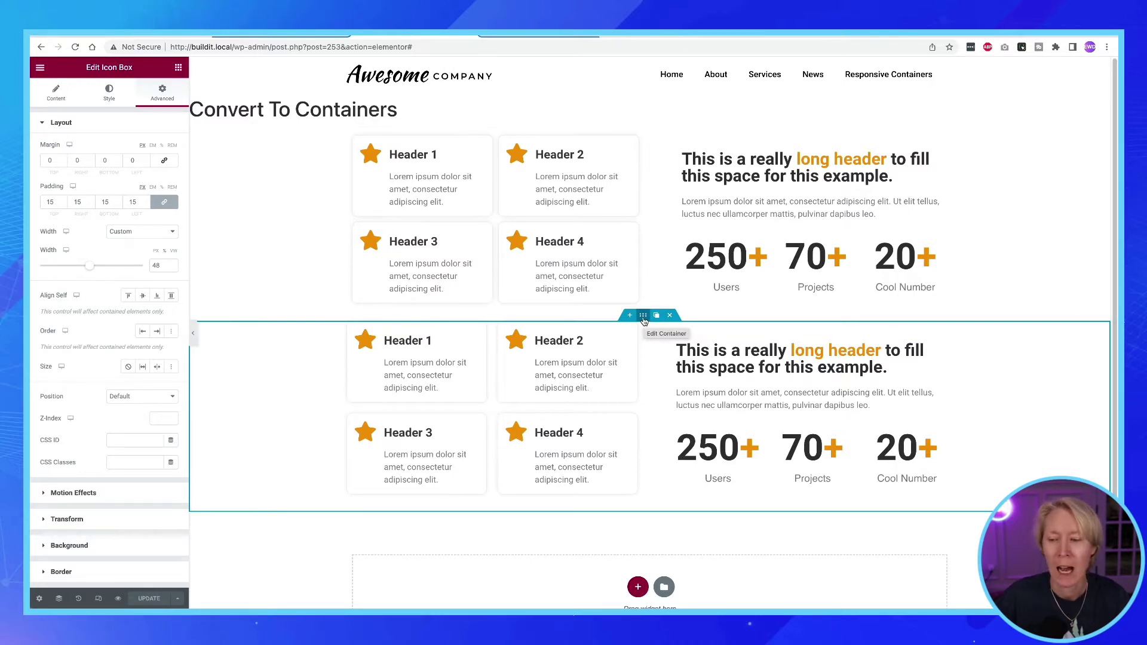
- Copy the lower container and bring up paste options on the empty Responsive Containers page
right_click(643, 316)
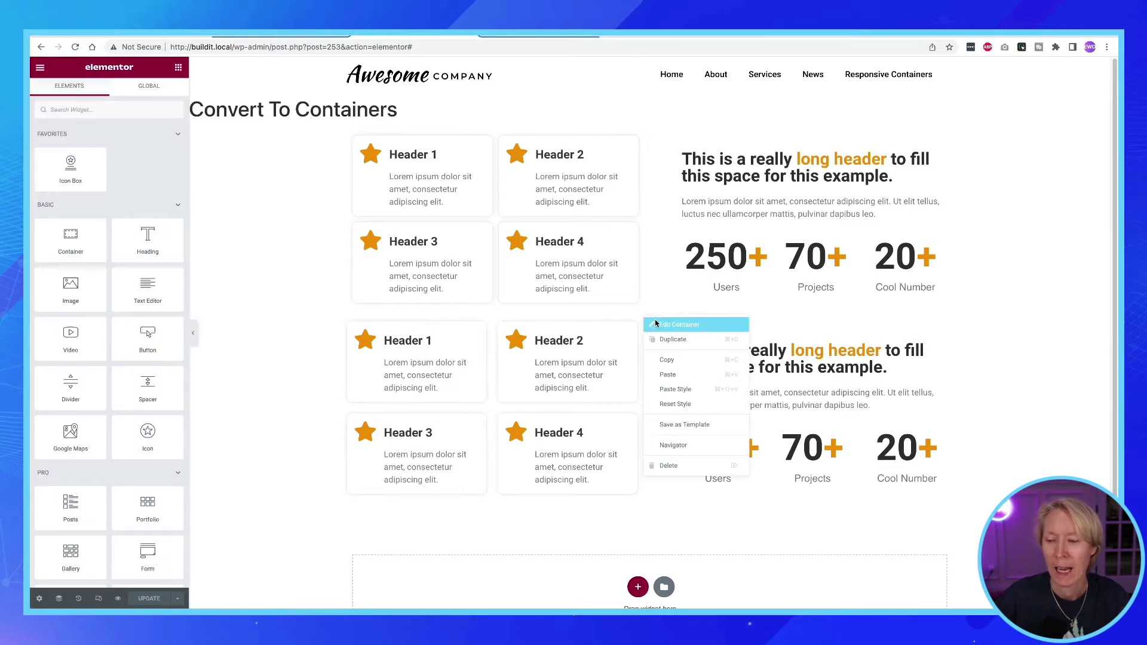
click(665, 361)
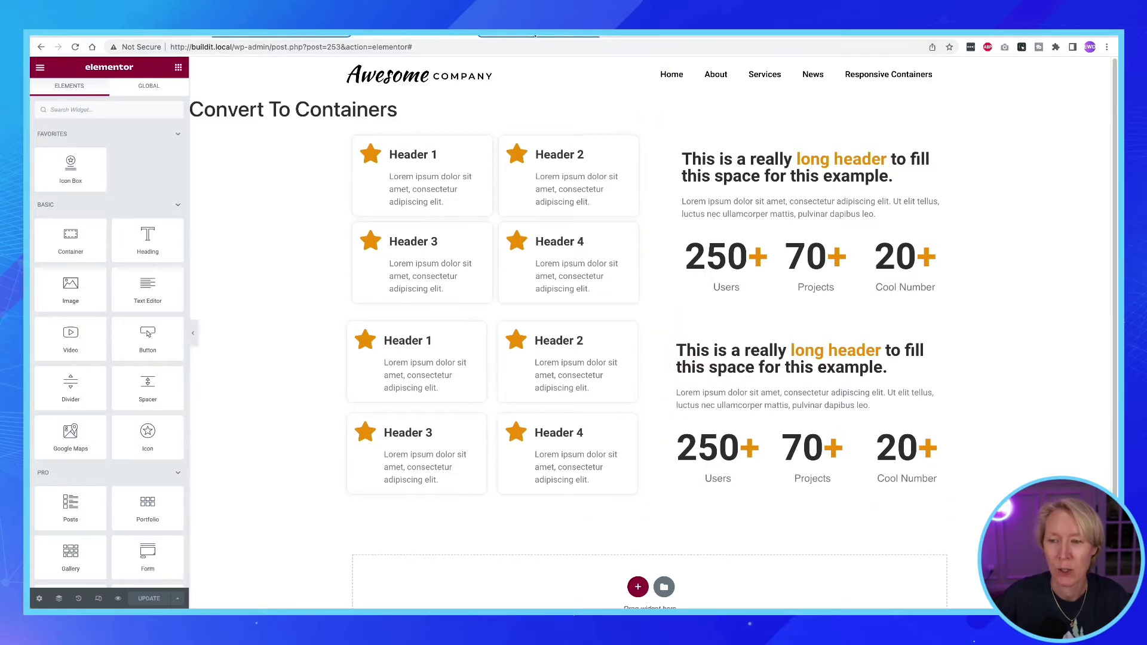
click(535, 37)
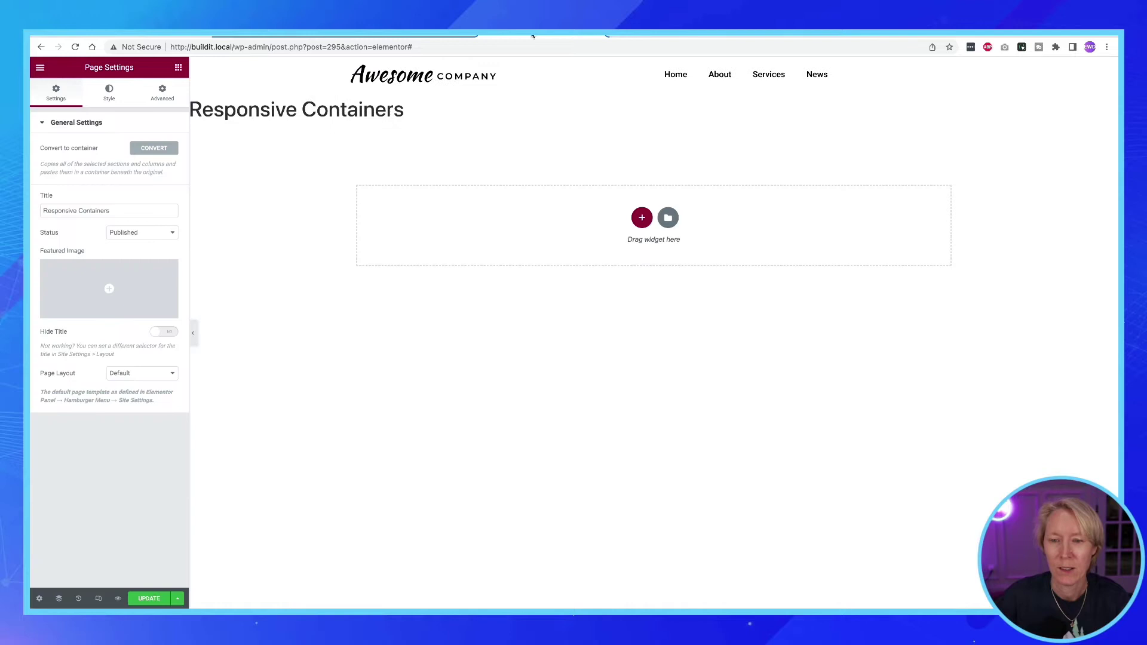
right_click(514, 228)
right_click(514, 228)
right_click(463, 218)
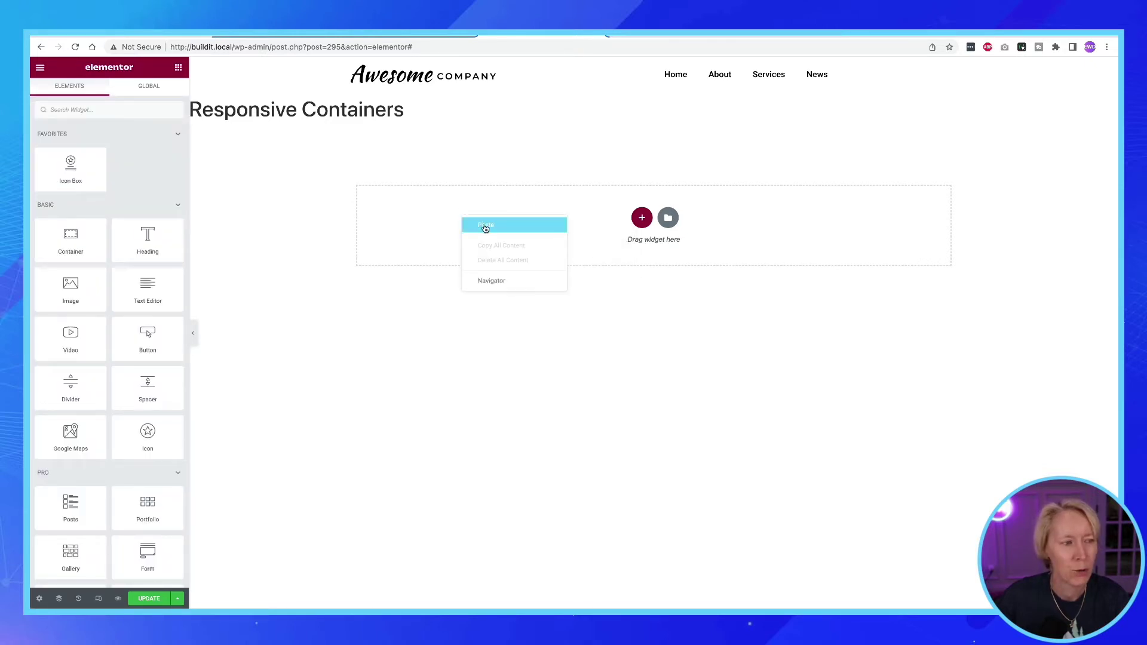
- Paste the container onto the page and give it an unlinked top margin of 100
click(486, 226)
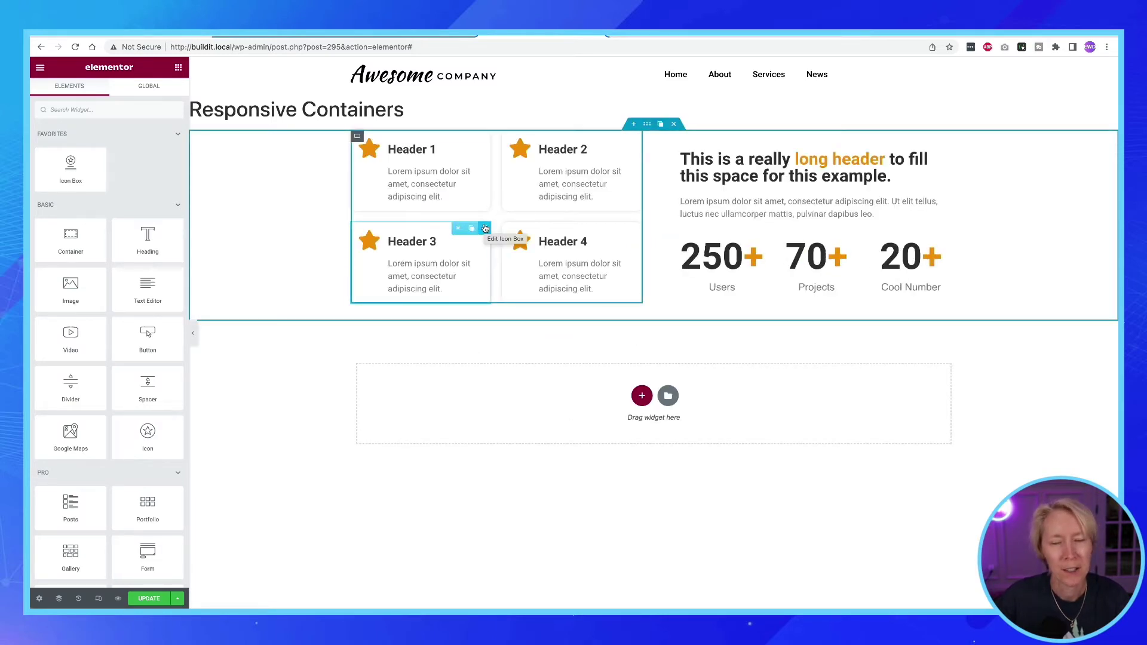
right_click(647, 126)
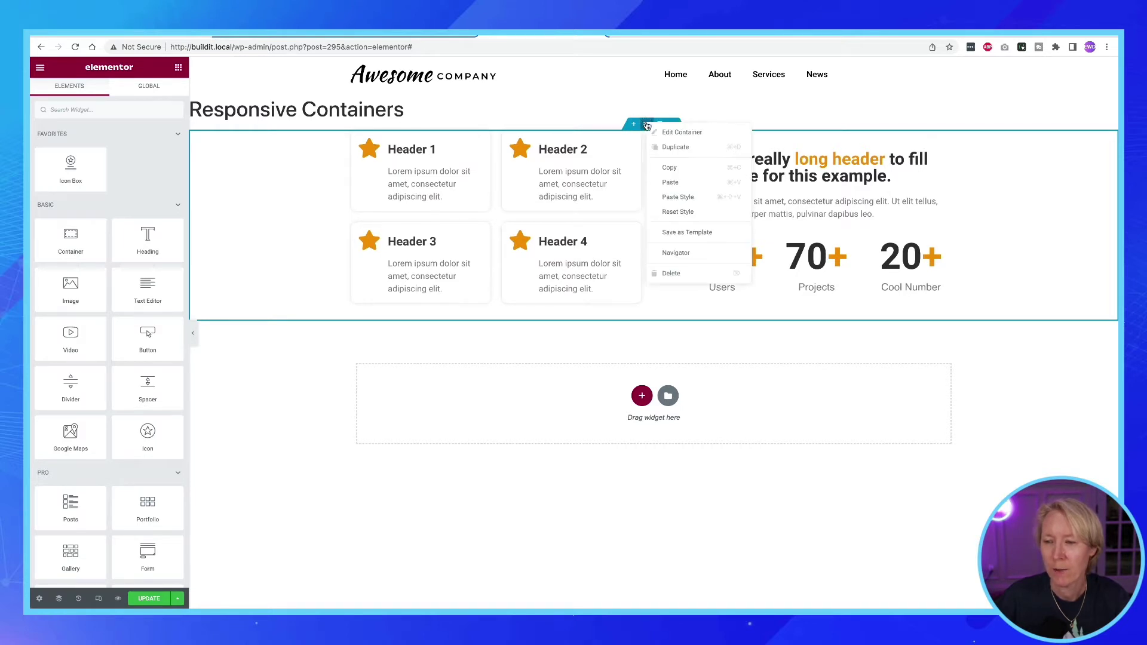
click(662, 134)
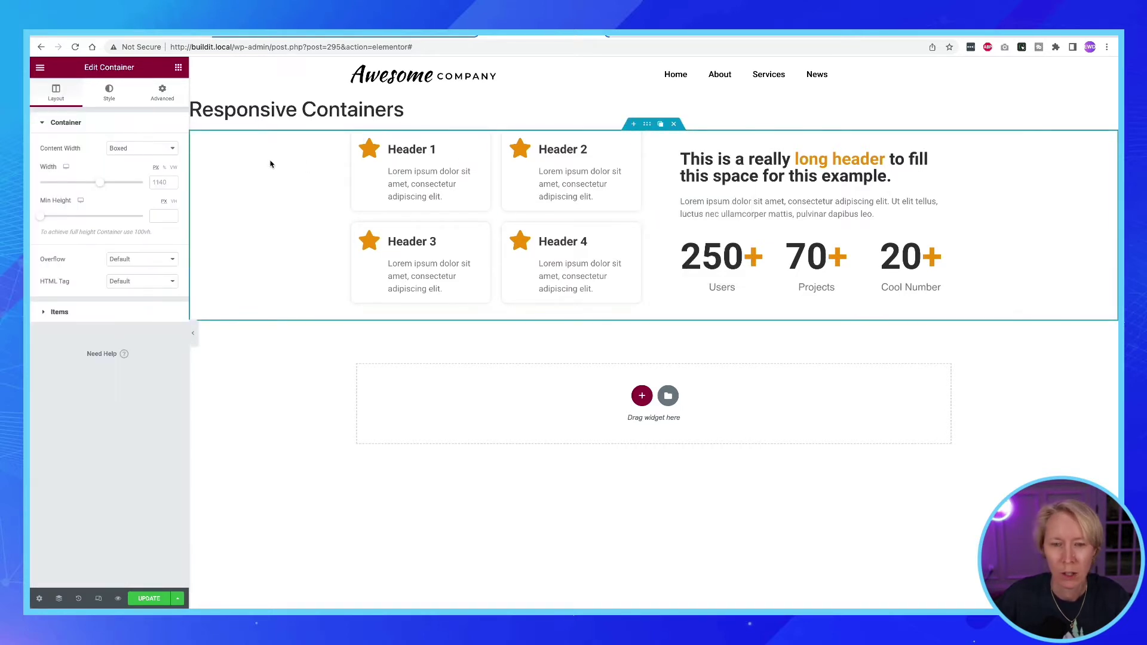
click(164, 89)
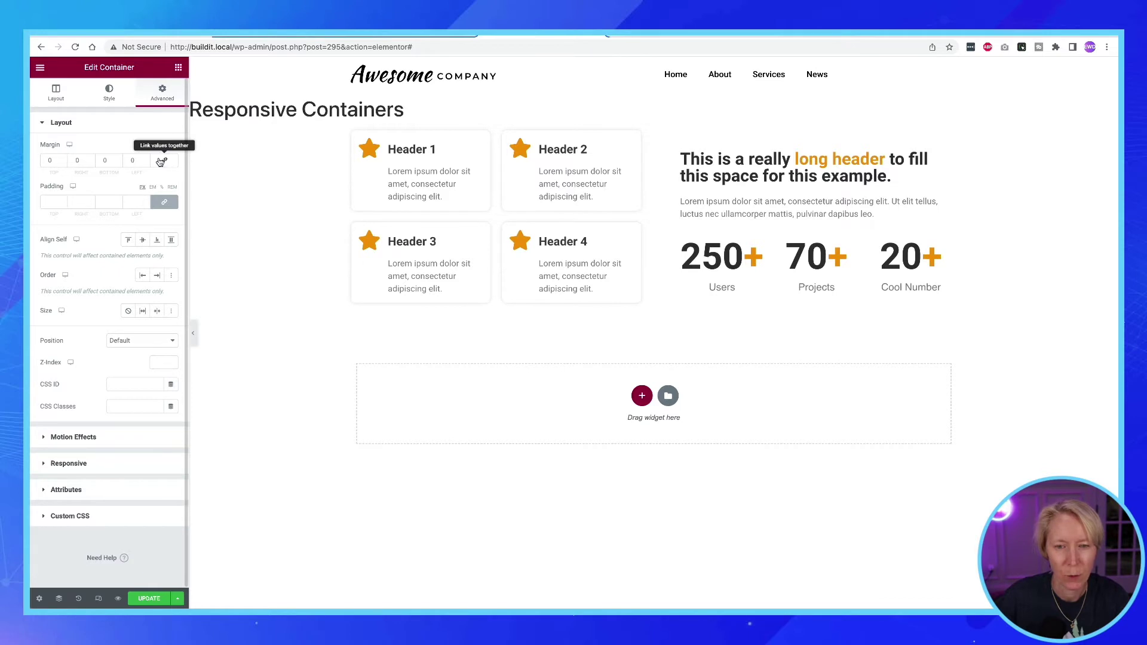
click(162, 160)
click(50, 161)
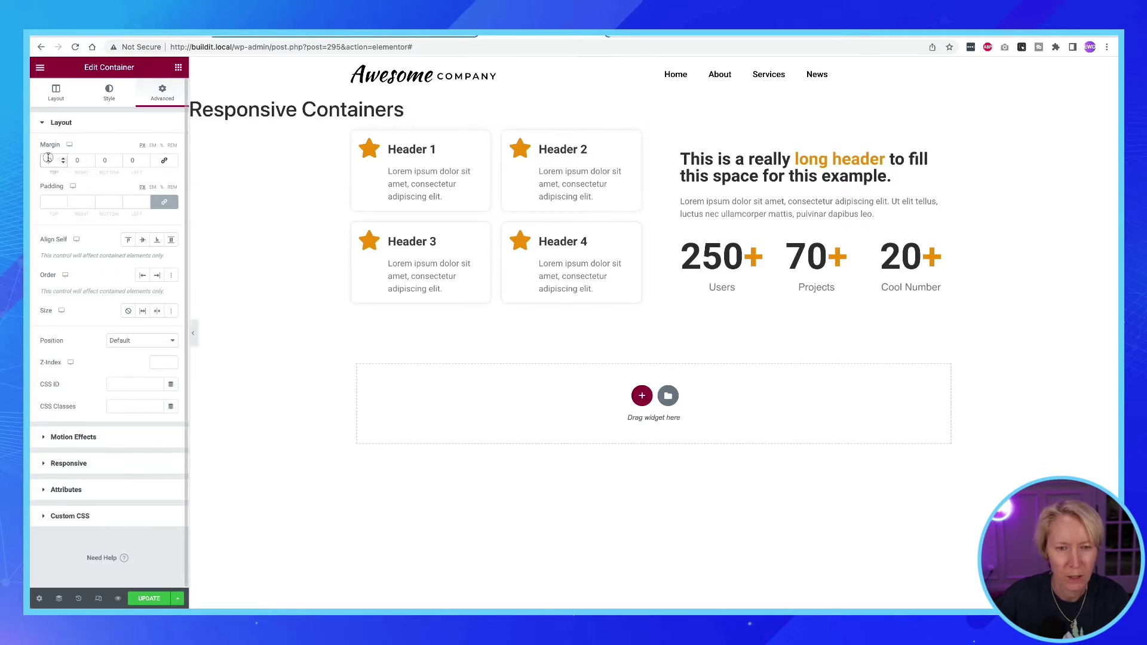
text(1000)
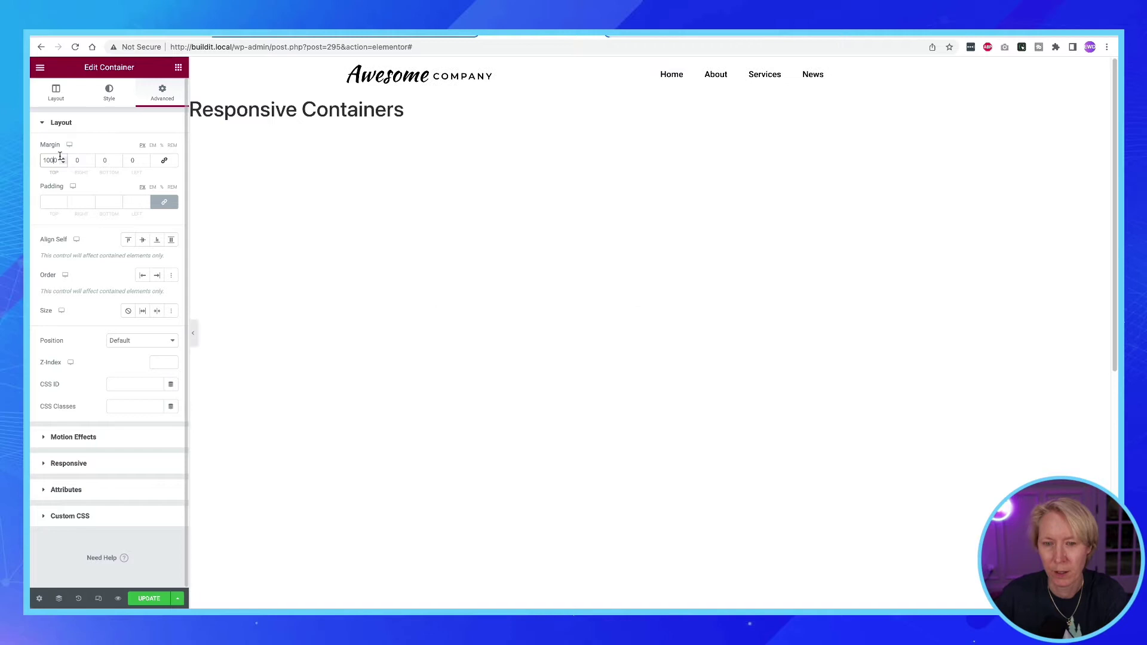
key(BackSpace)
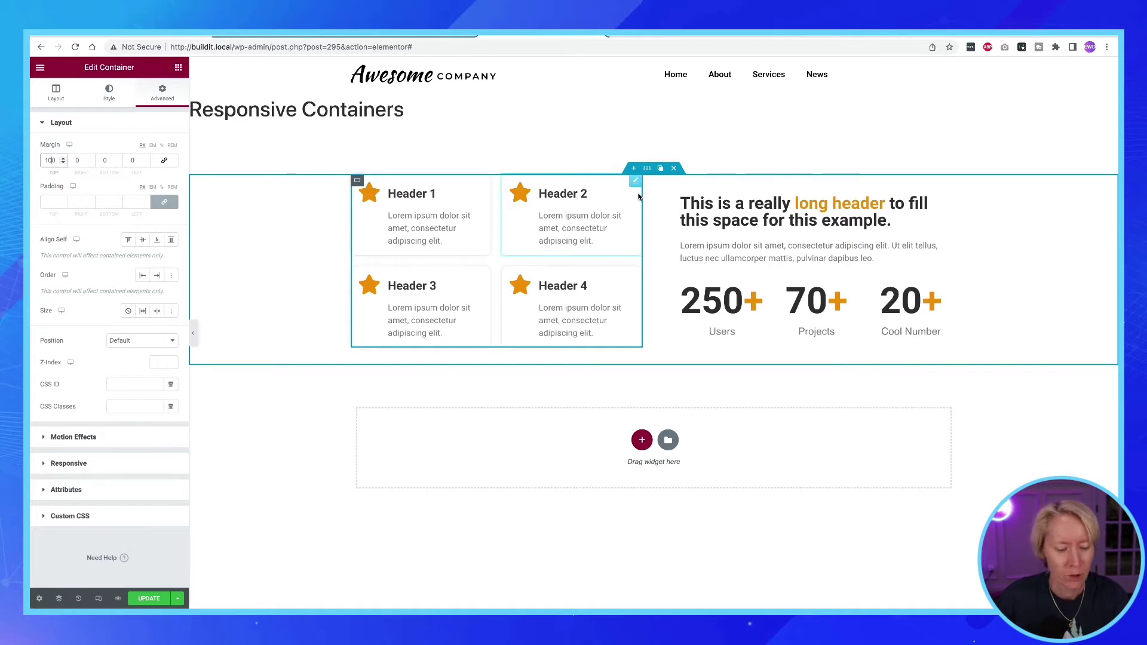
drag(638, 194, 151, 603)
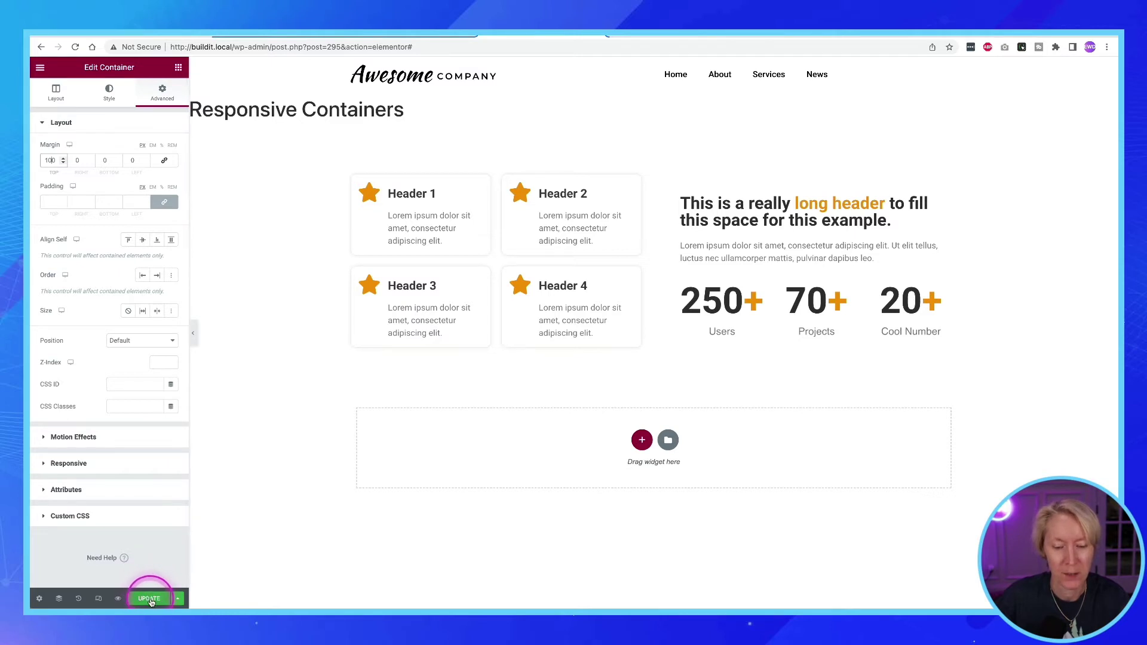
- Save the page with Update and switch the editor into responsive mode
click(150, 600)
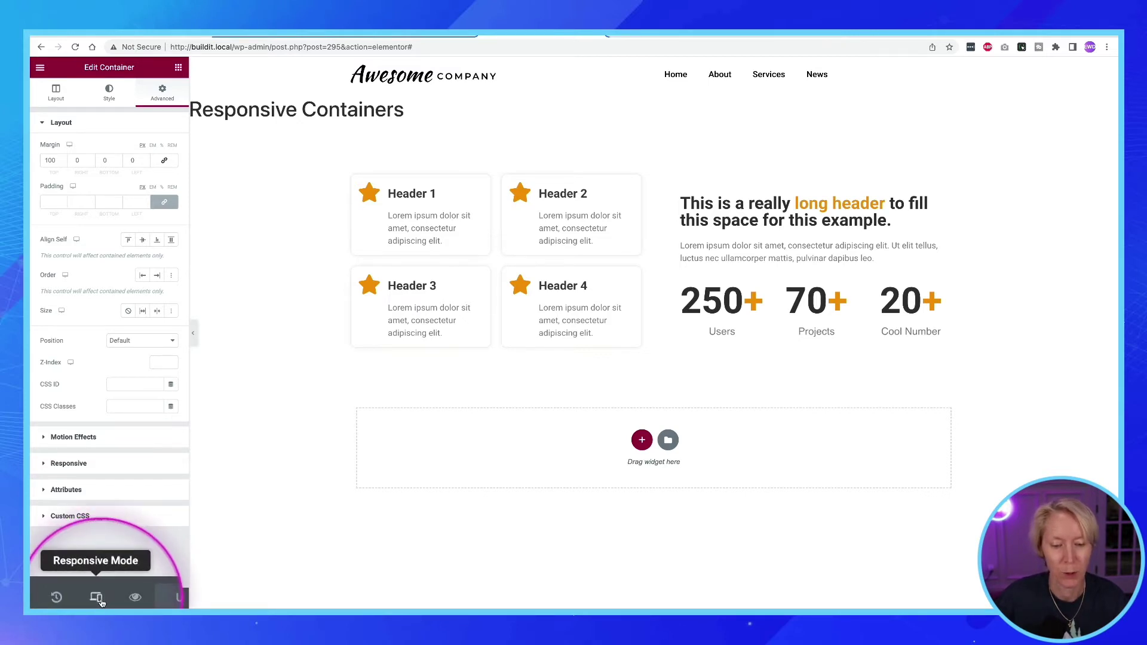
click(99, 600)
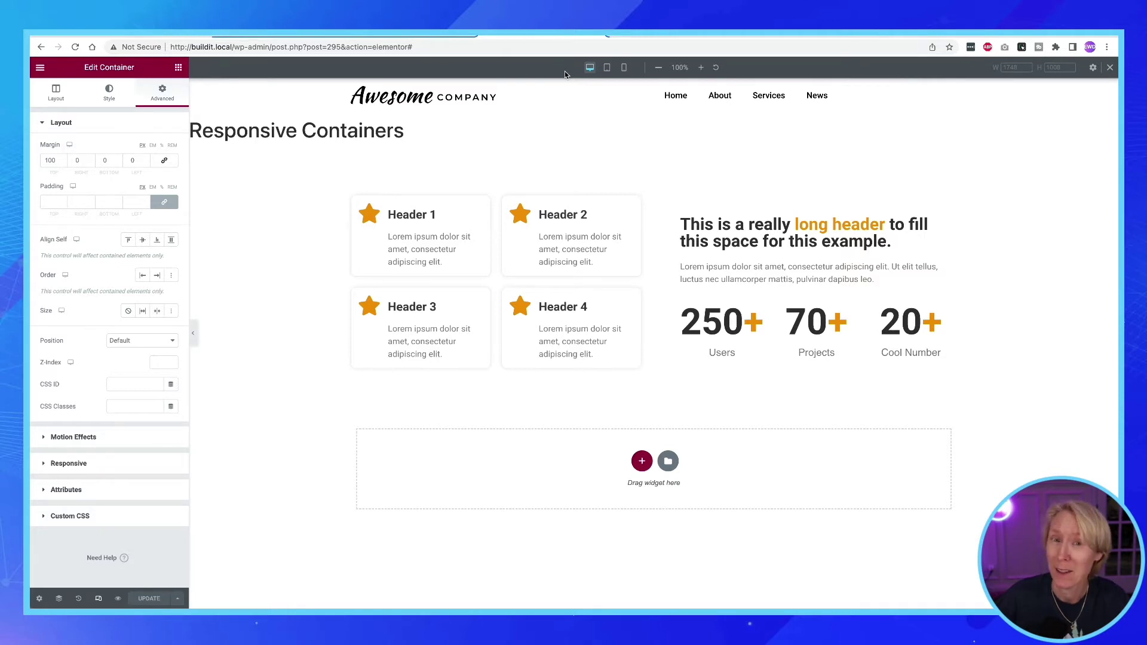
click(566, 74)
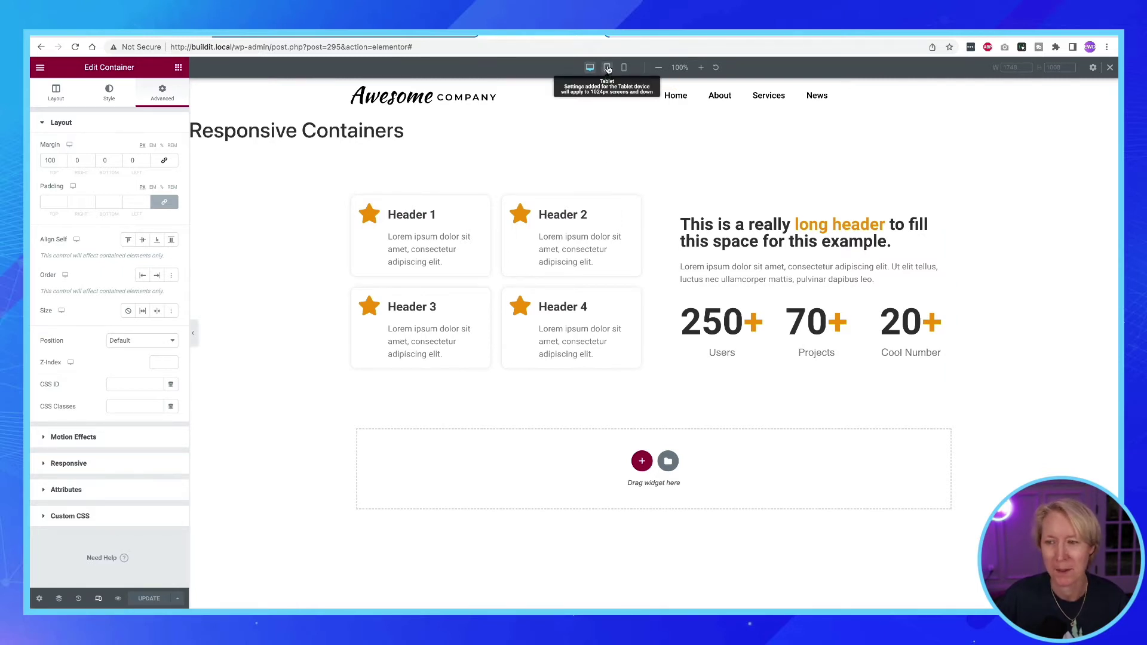
- Switch the preview to the 768 px tablet width
click(607, 68)
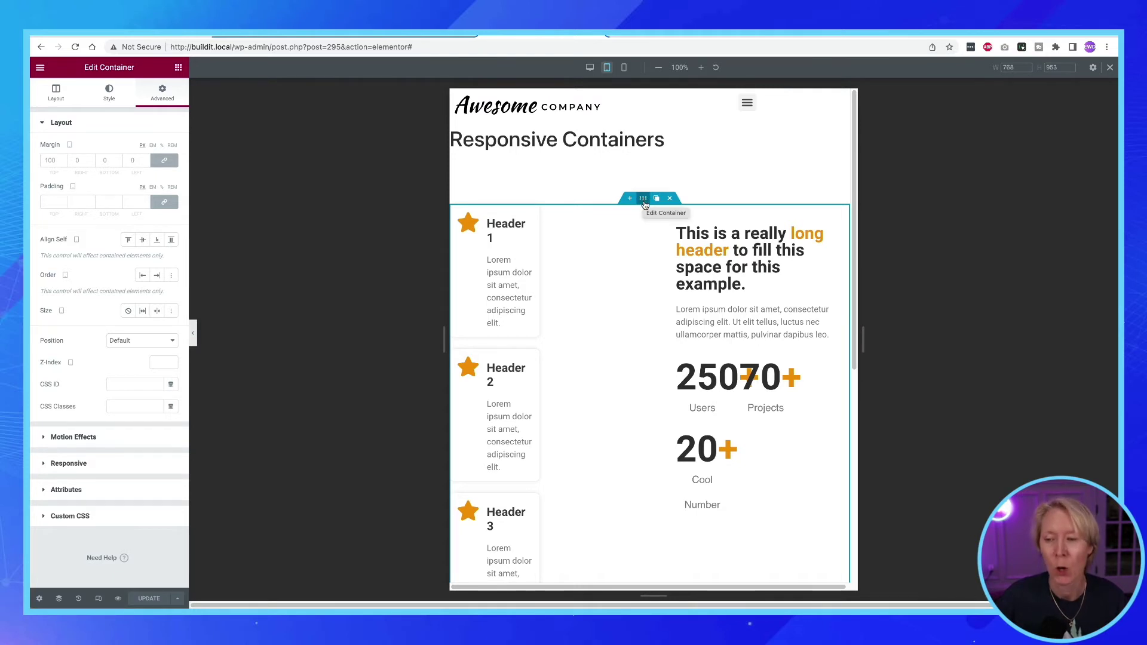
- Set the main container's tablet item direction to Reversed Column, putting heading and stats above the cards
right_click(645, 201)
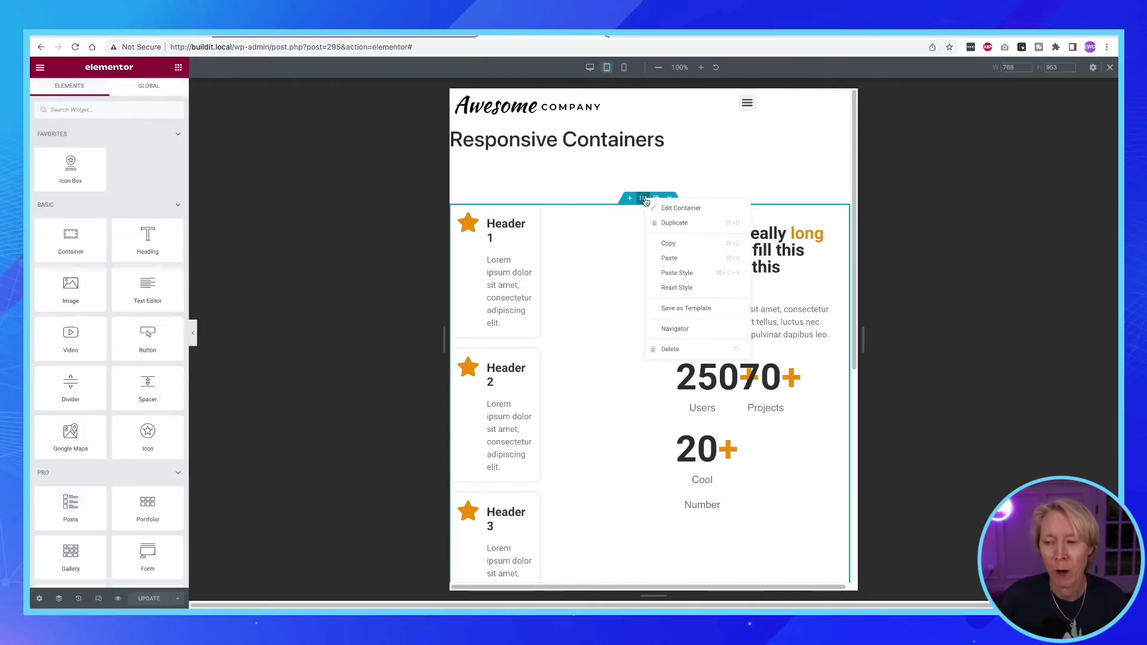
click(678, 210)
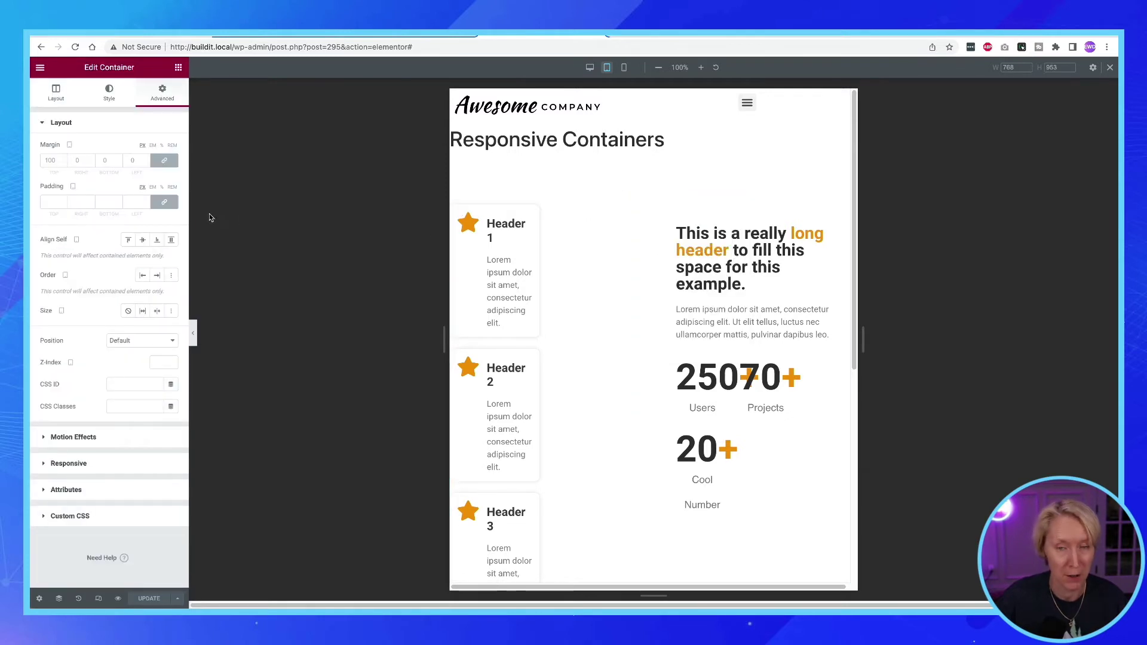
click(56, 89)
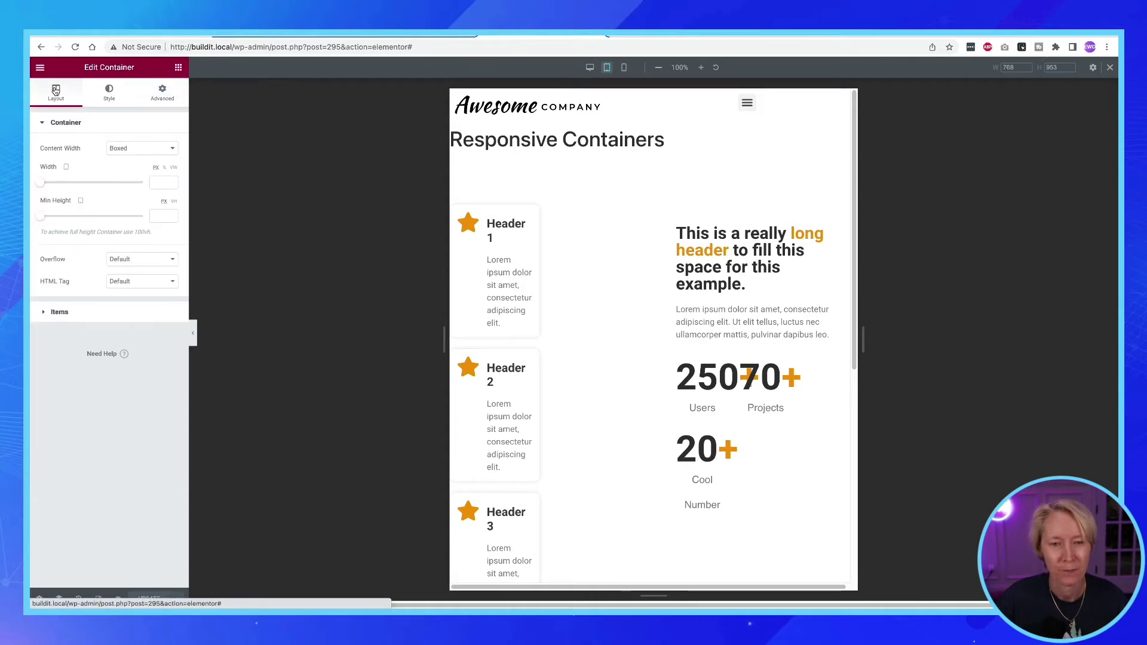
click(86, 314)
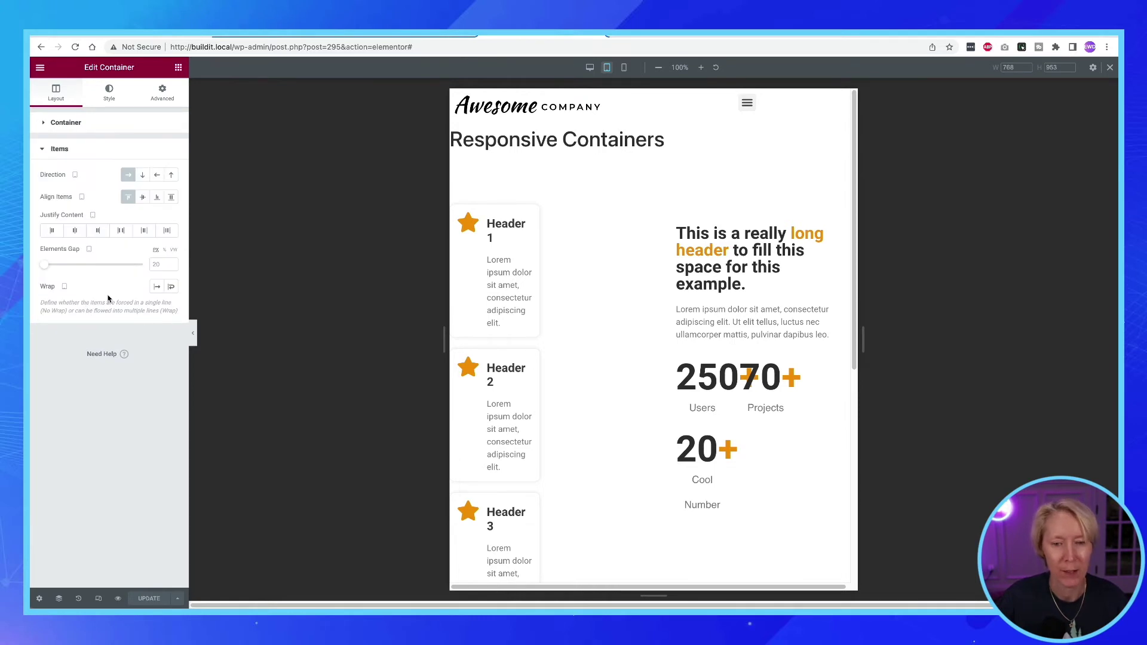
click(144, 175)
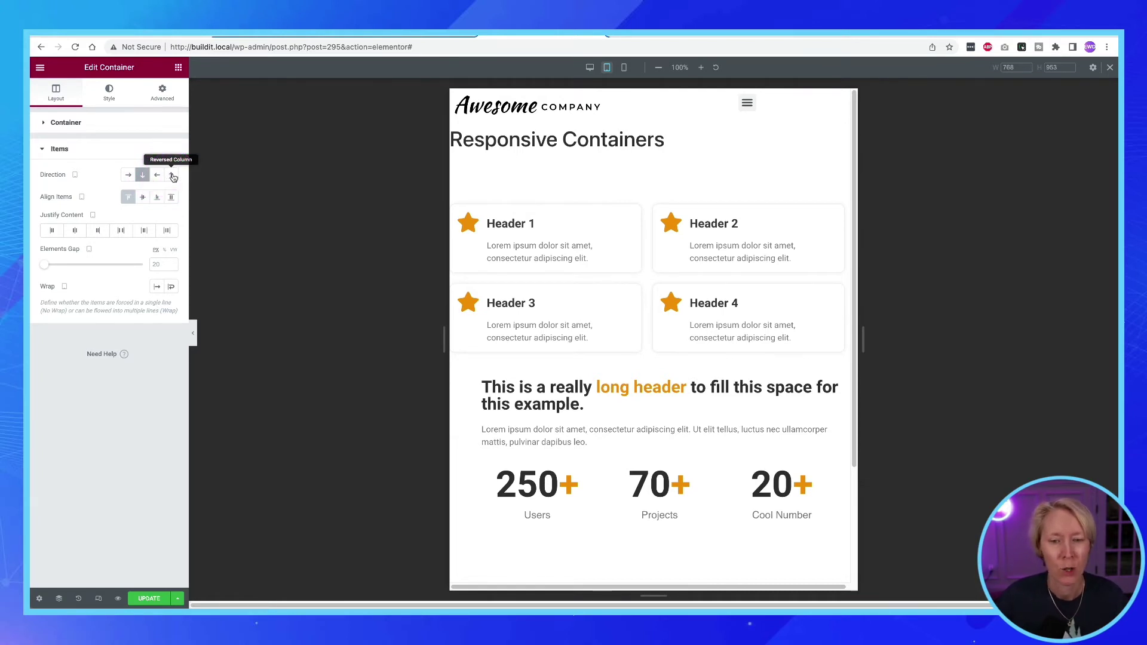
click(172, 176)
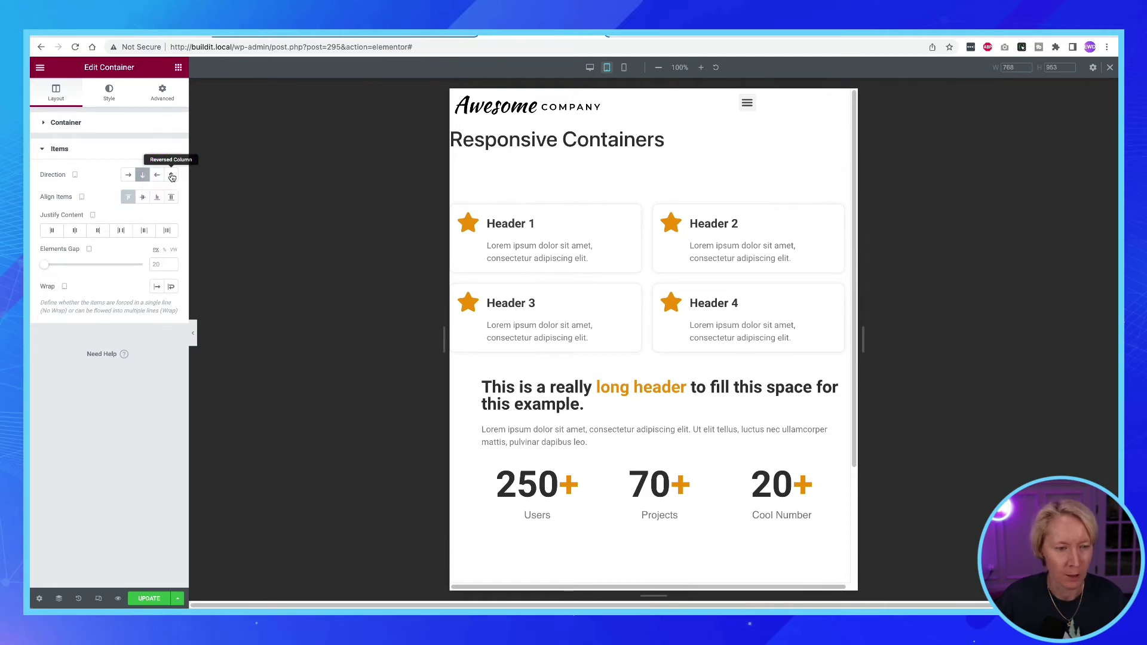
click(172, 176)
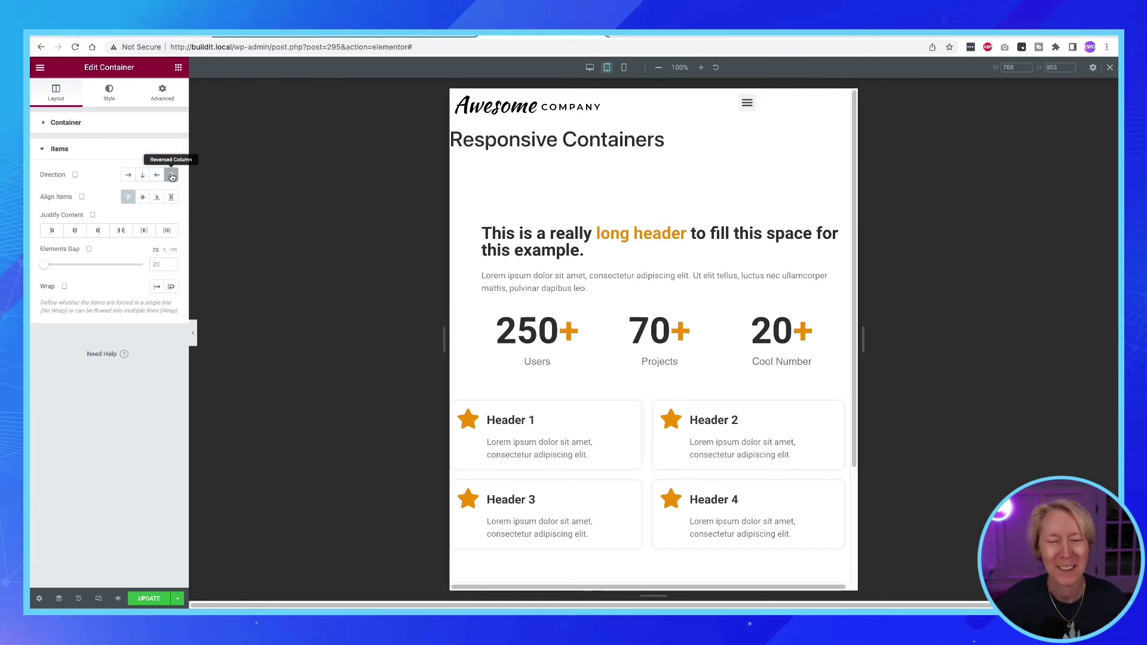
click(171, 175)
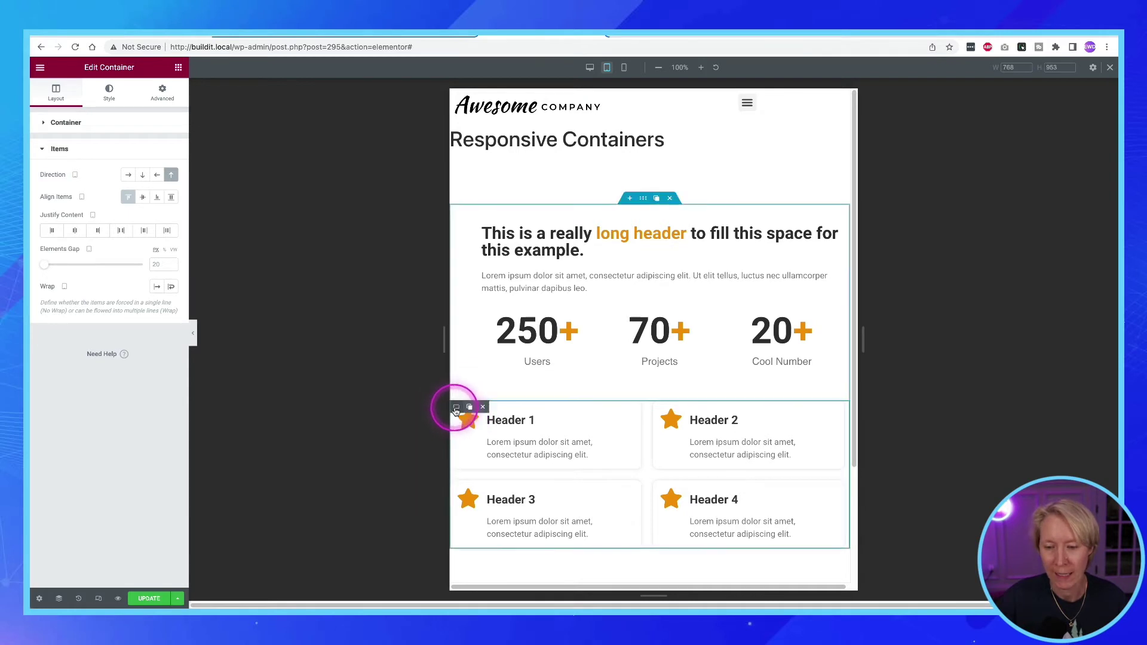
- Give the icon-box container unlinked padding of 20 on the right and left sides
right_click(456, 411)
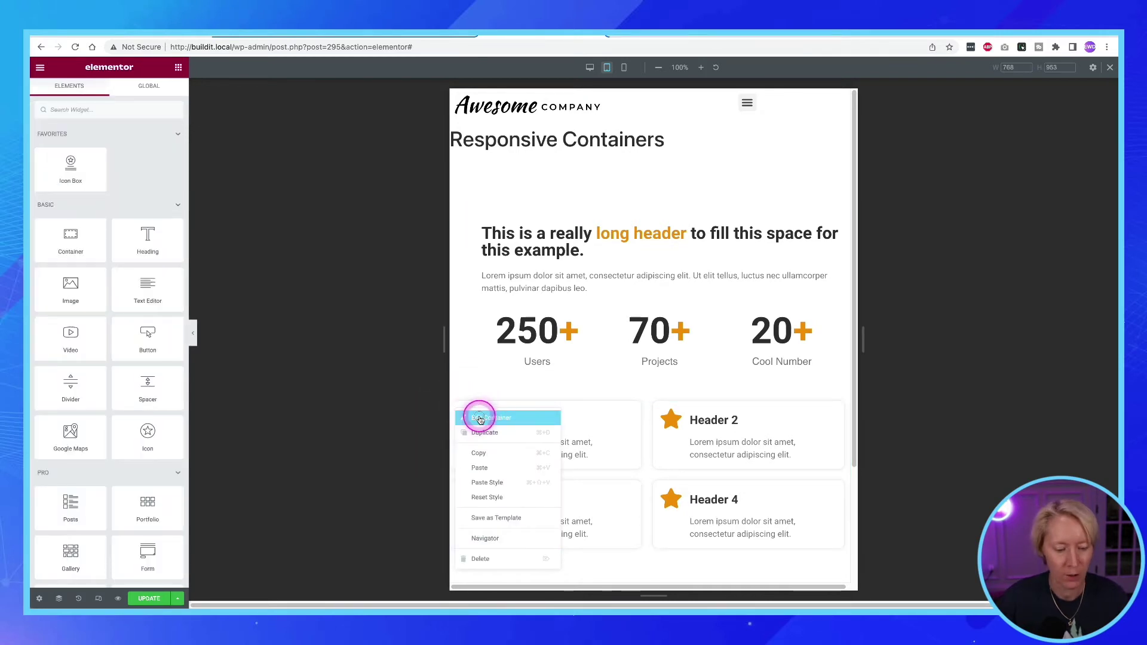
click(479, 419)
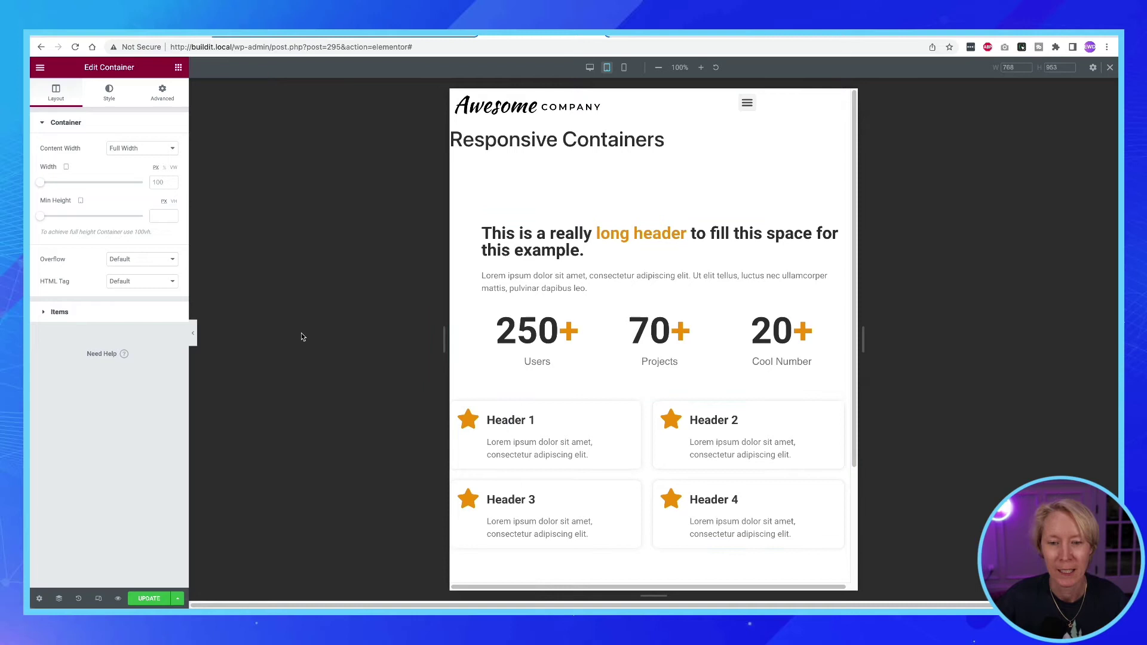
click(162, 93)
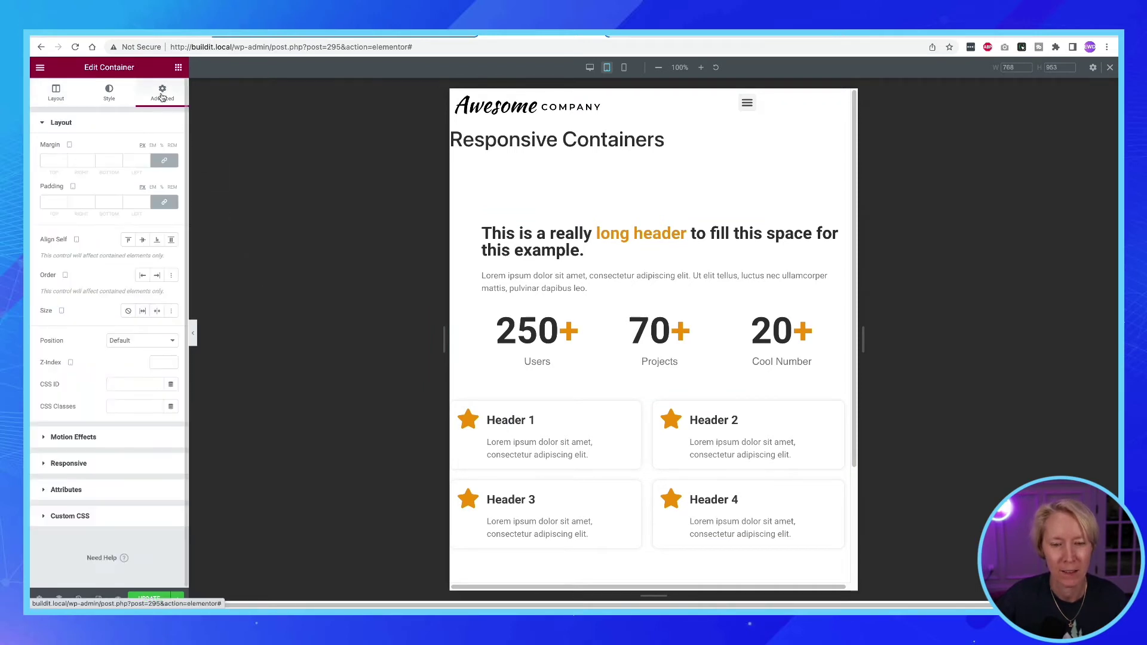
click(162, 203)
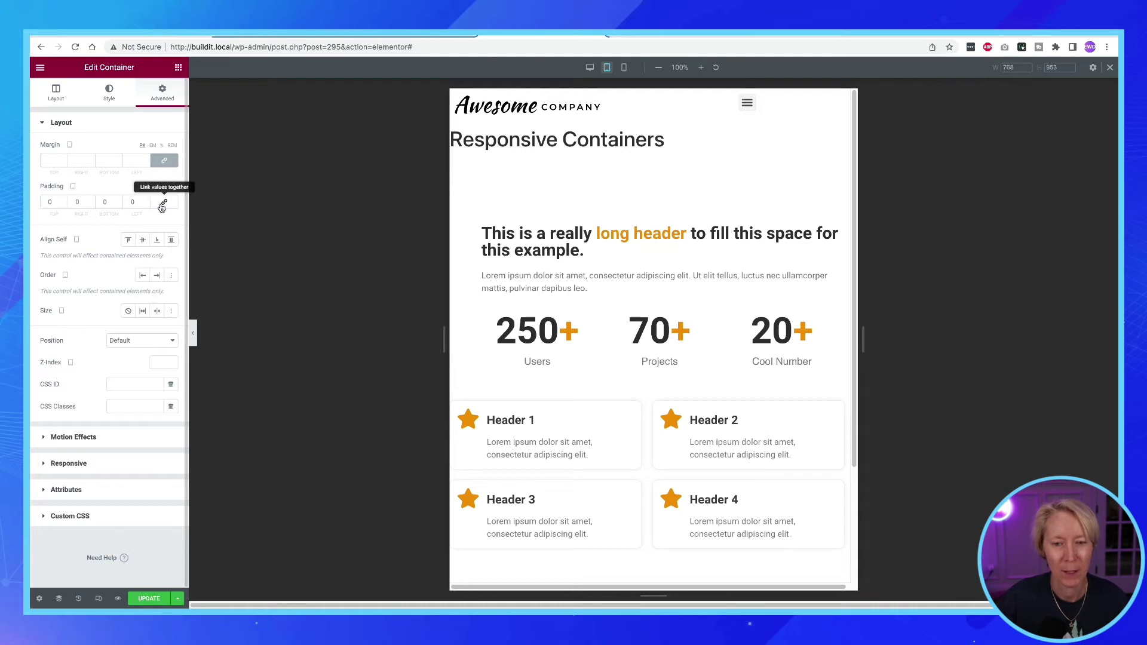
click(75, 202)
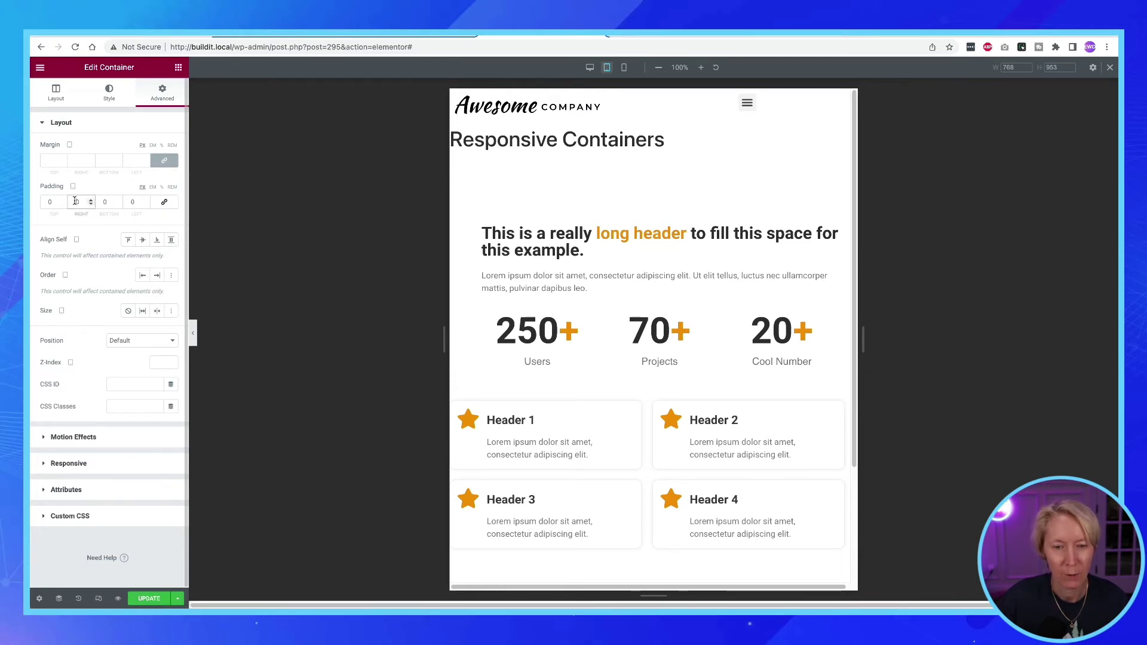
text(2)
click(131, 202)
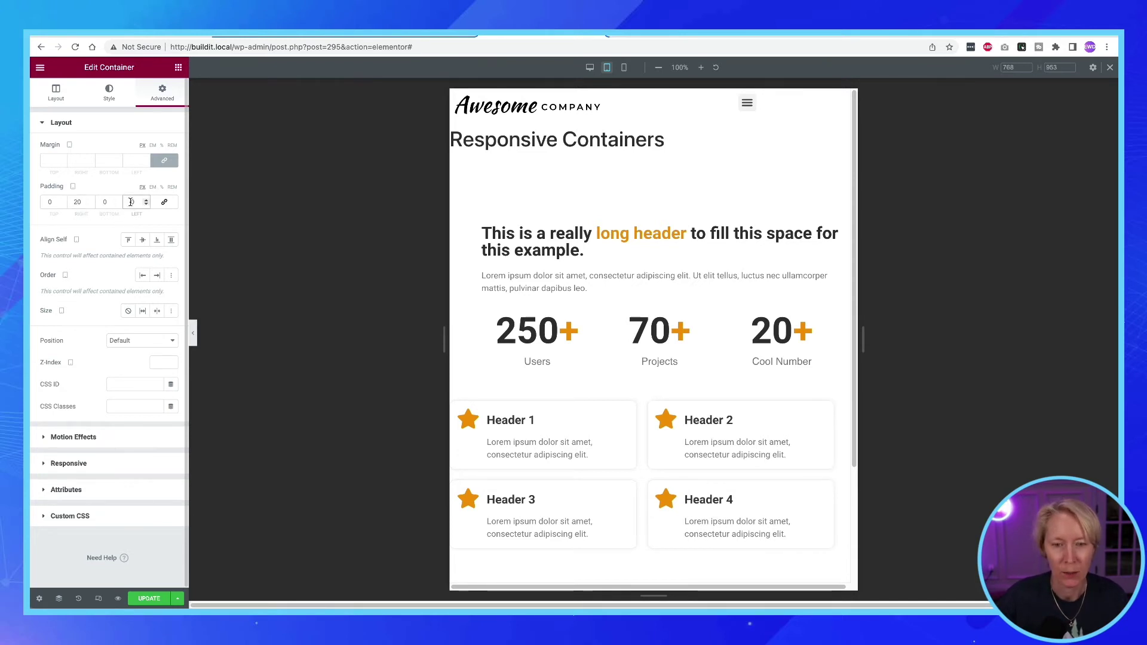
text(2)
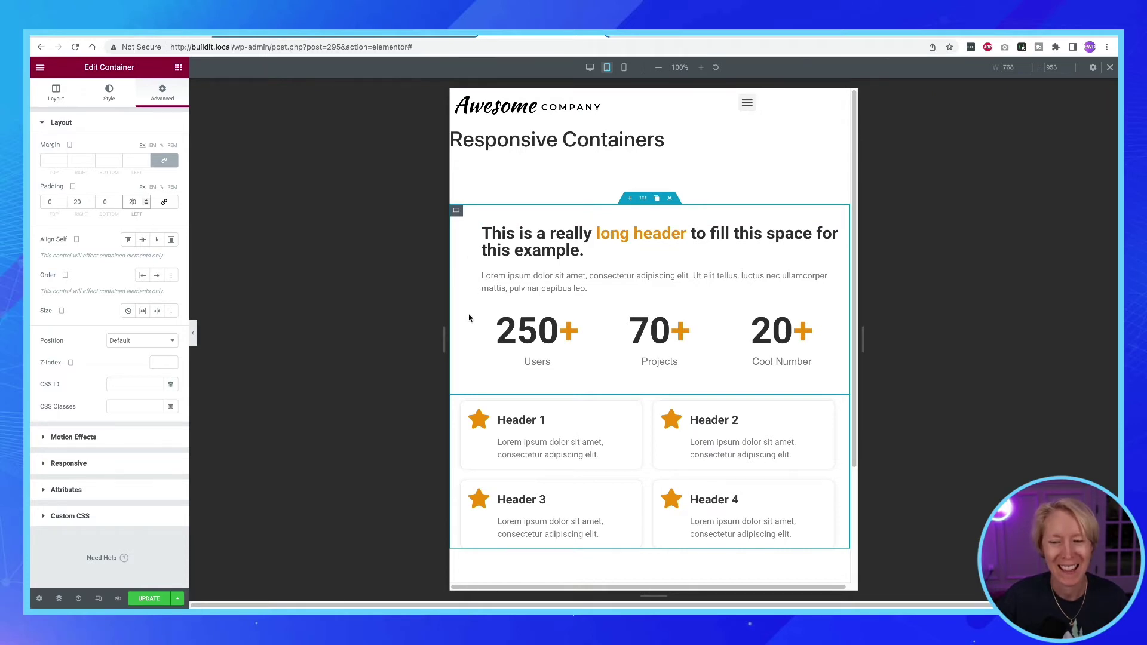
- Set the section container's padding to 0, with 20 px on the right and left
right_click(457, 213)
click(473, 221)
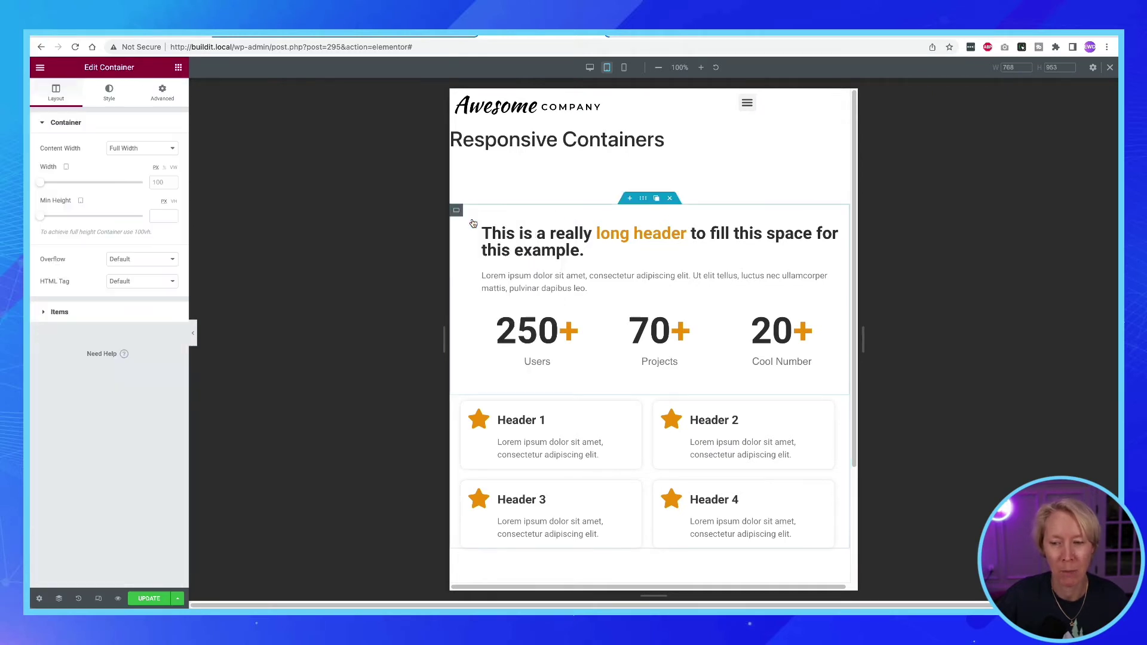
click(162, 91)
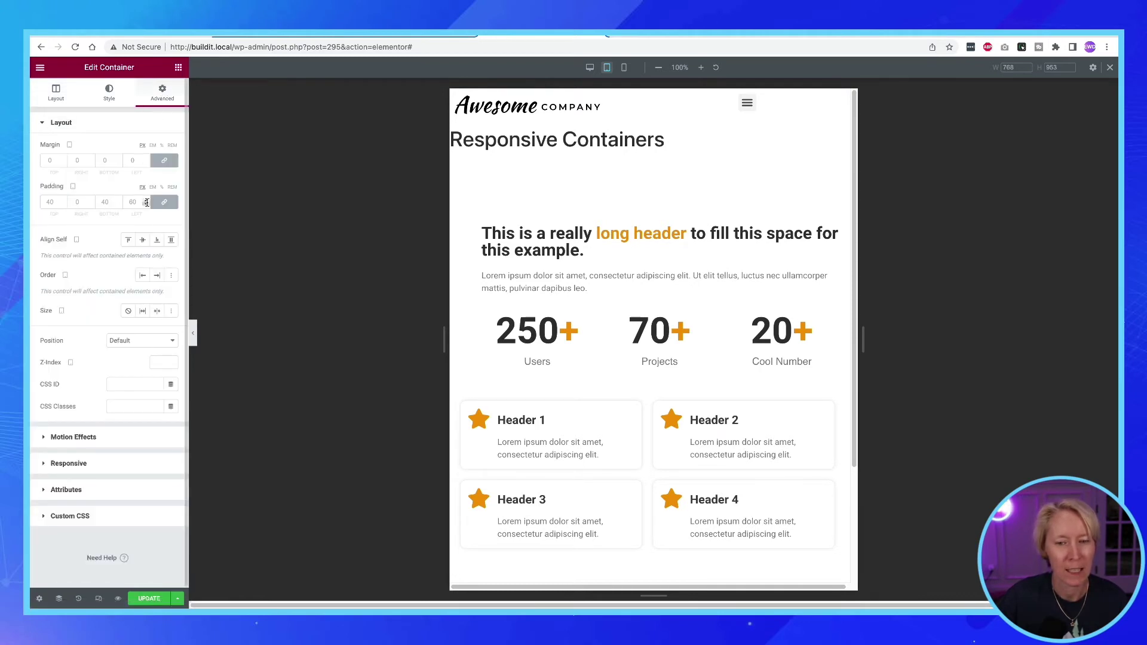
click(55, 204)
text(0)
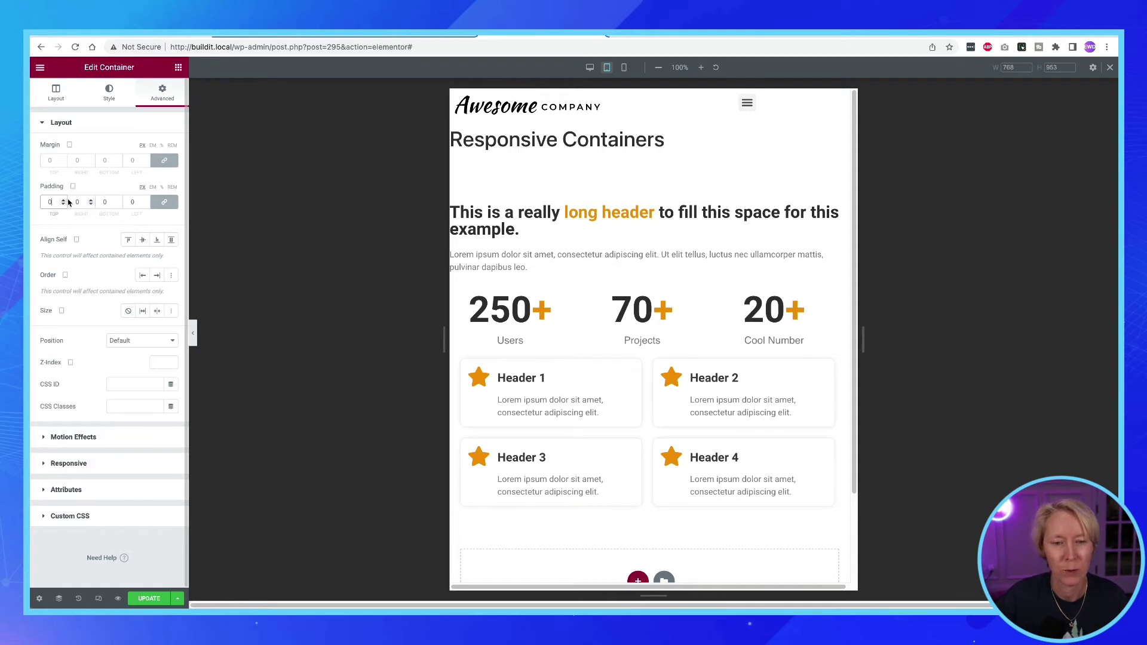
click(166, 204)
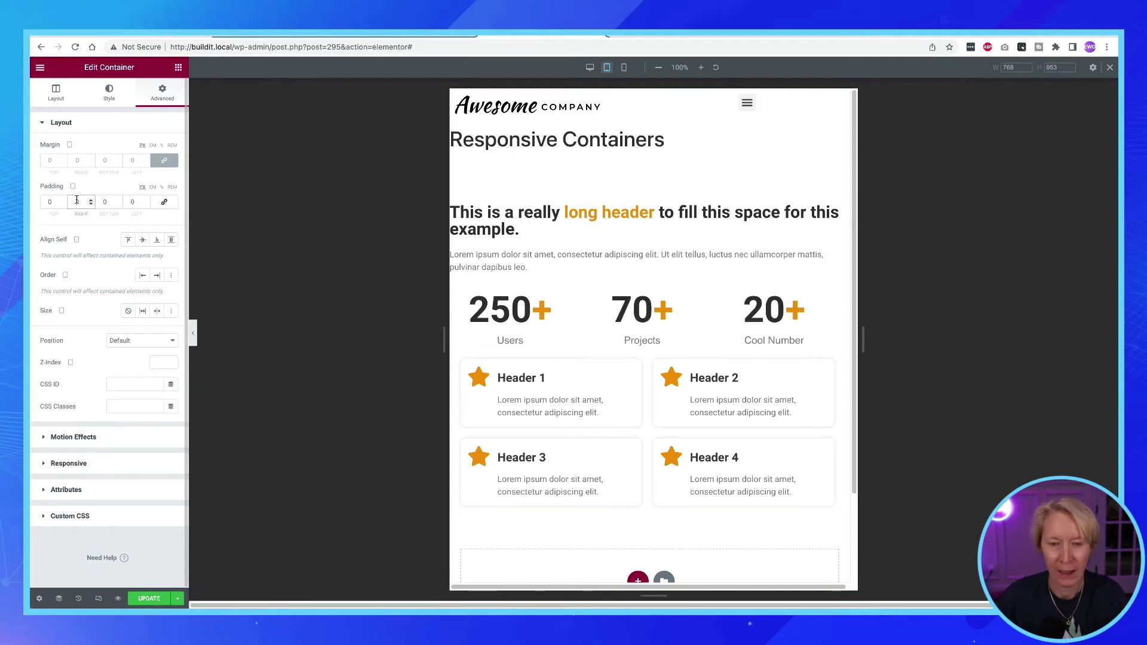
text(2)
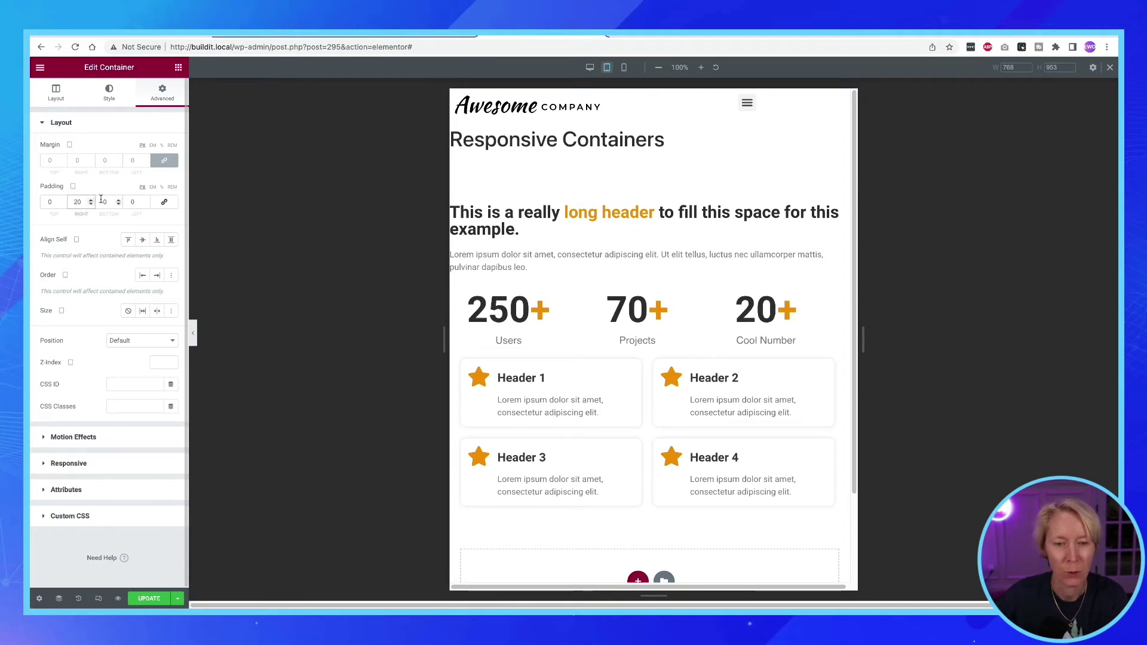
text(0)
click(131, 203)
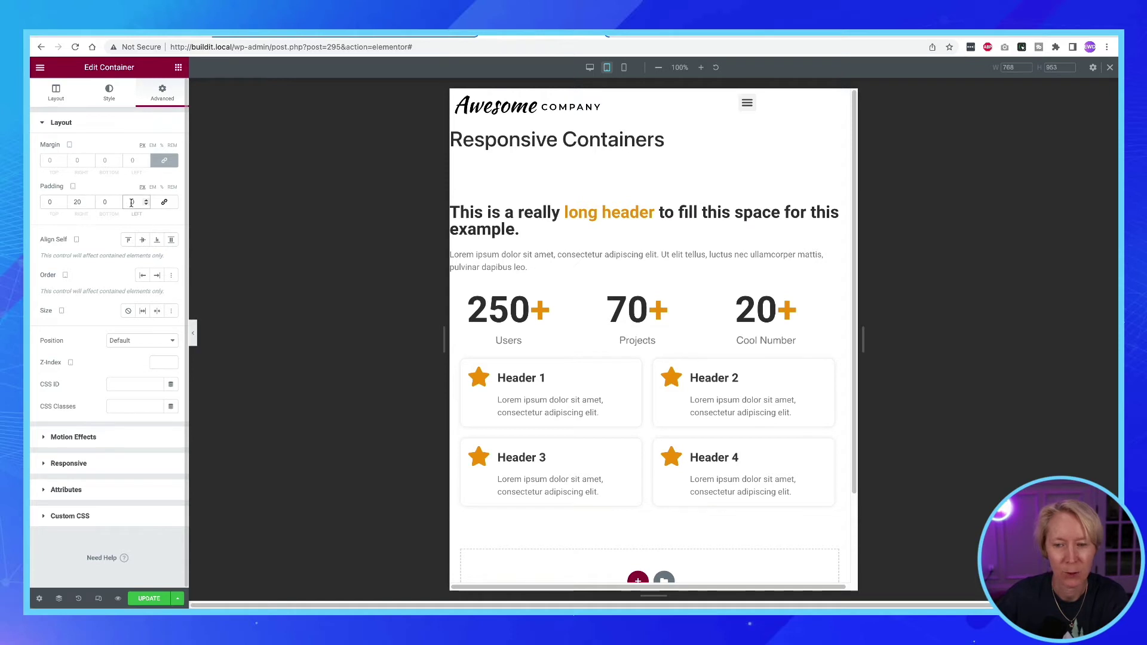
text(20)
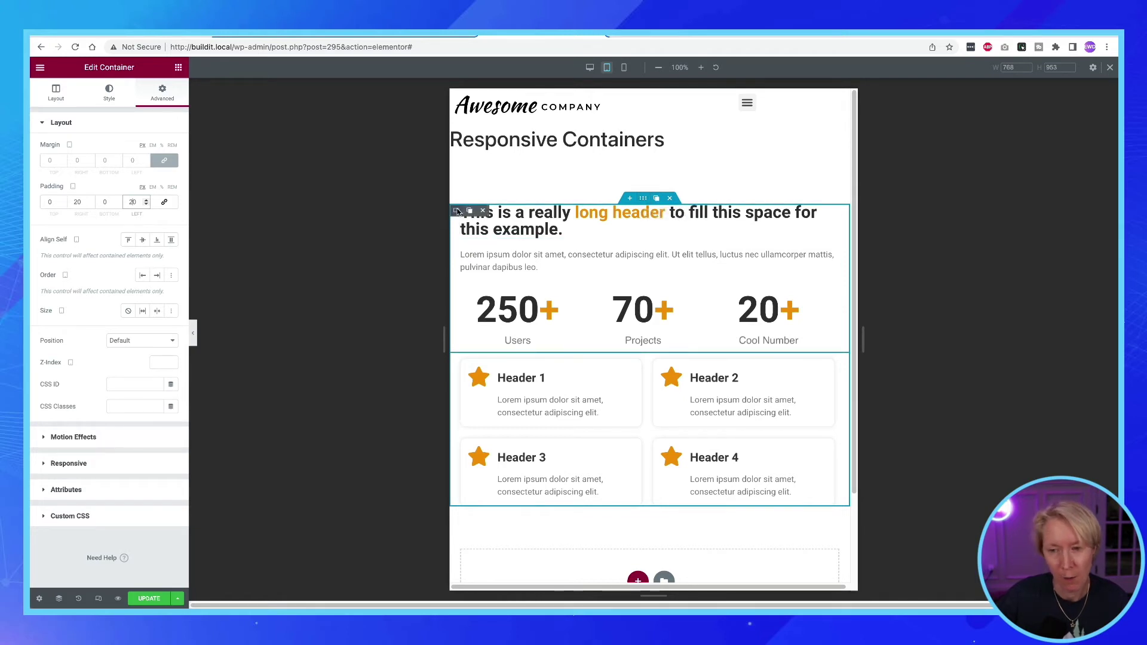
- Give the heading-and-counters container an unlinked 30 px bottom margin
right_click(458, 213)
click(469, 219)
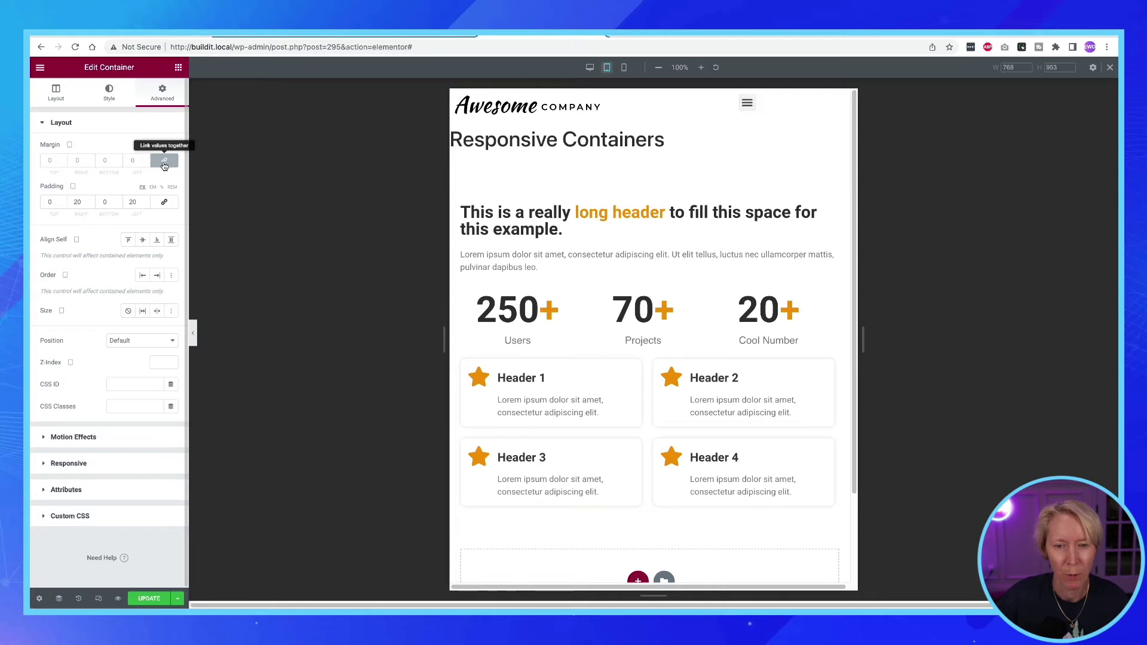
click(160, 163)
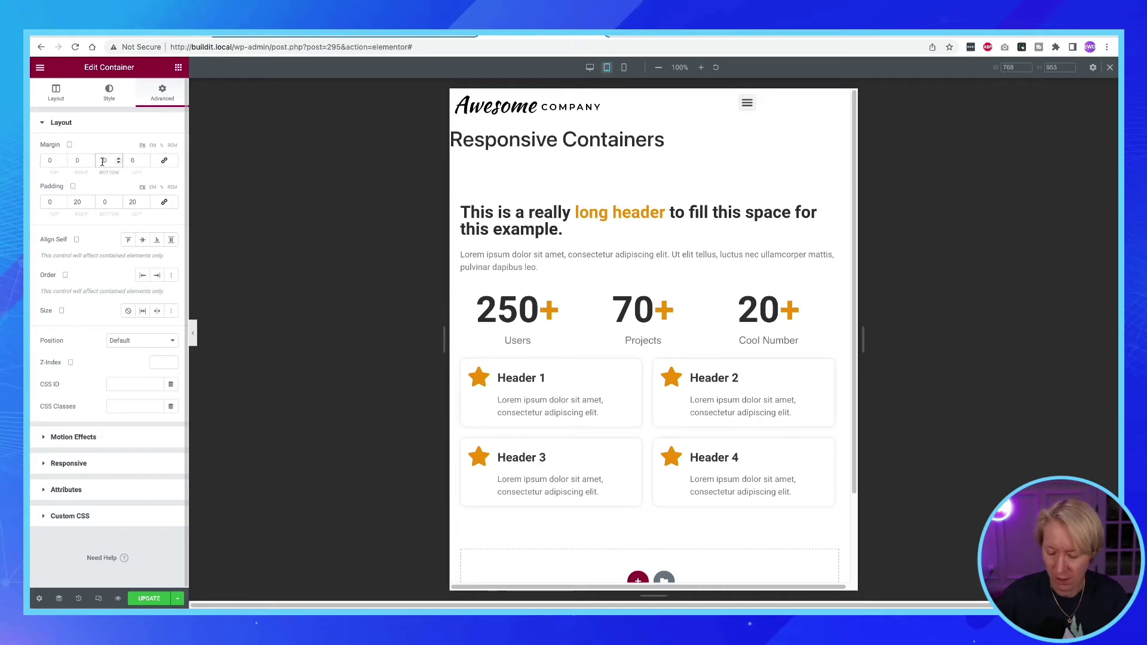
text(30)
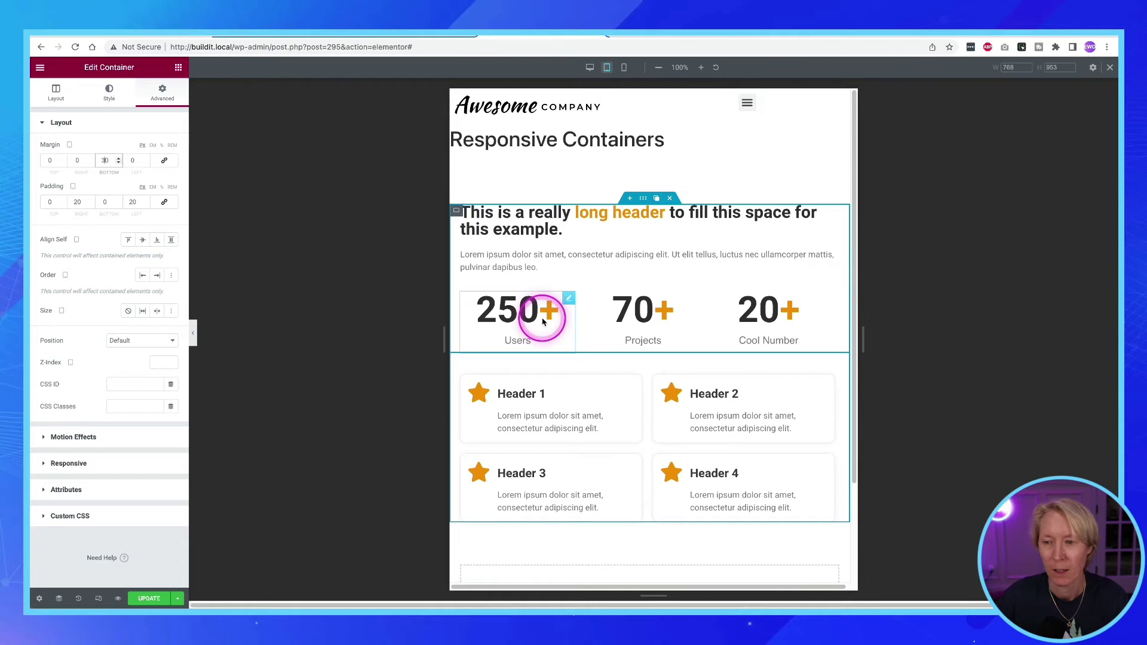
- Switch to the 360 px mobile preview and scroll through the page to inspect the layout
click(626, 72)
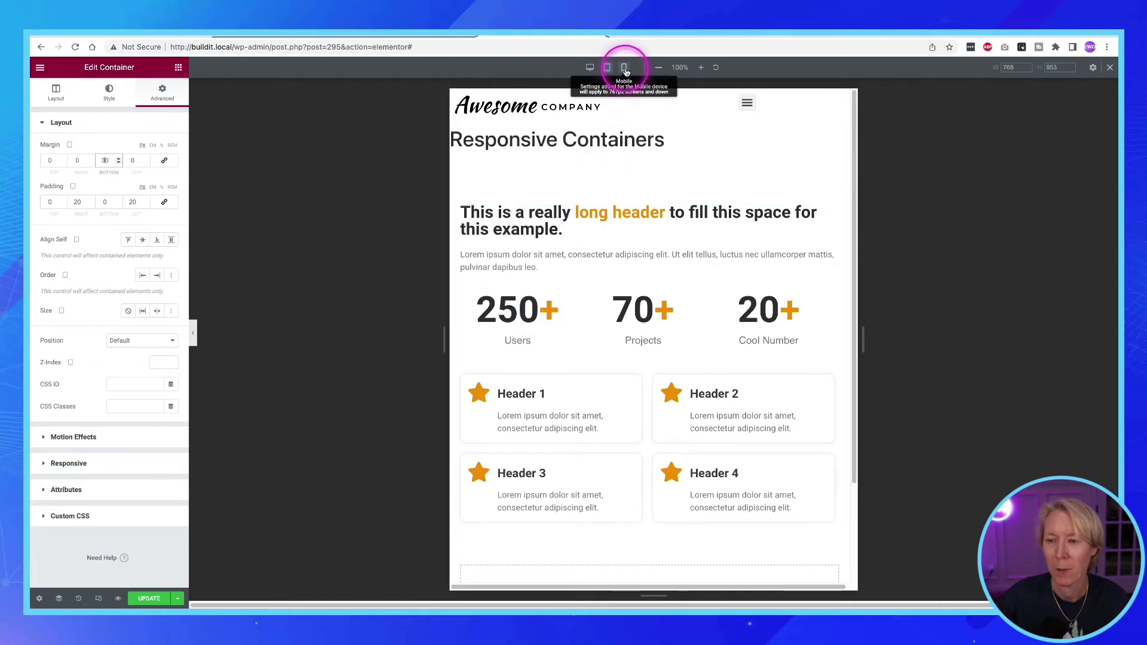
click(626, 72)
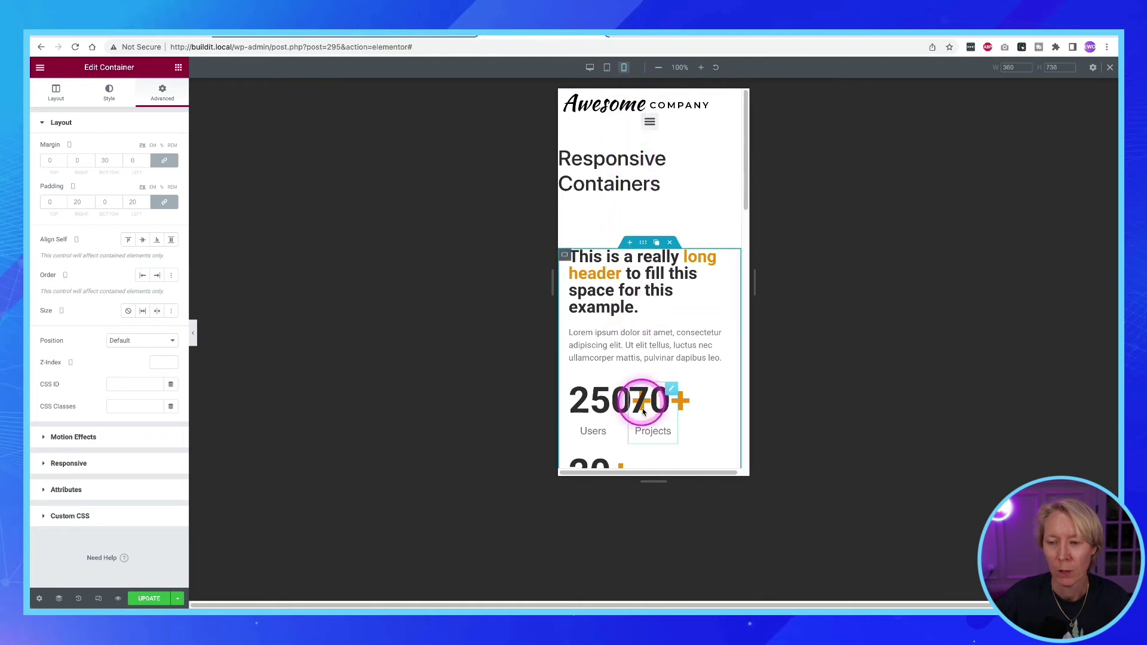
scroll(653, 431, down, 1)
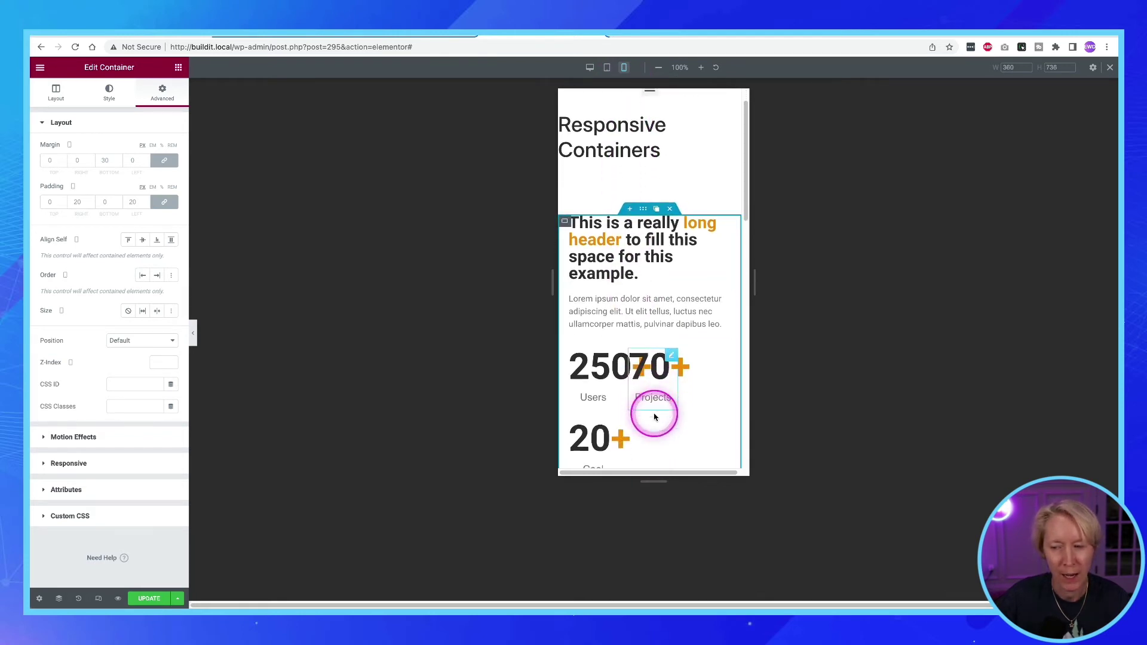
scroll(653, 415, down, 1)
scroll(651, 406, down, 1)
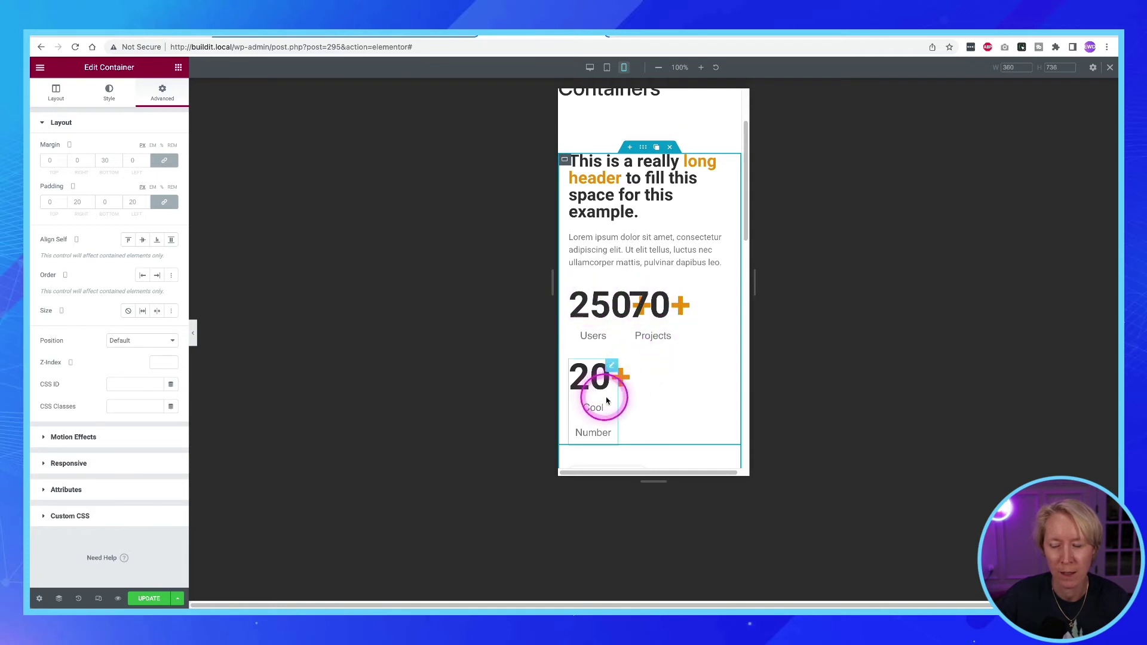
scroll(607, 397, down, 3)
scroll(610, 403, down, 7)
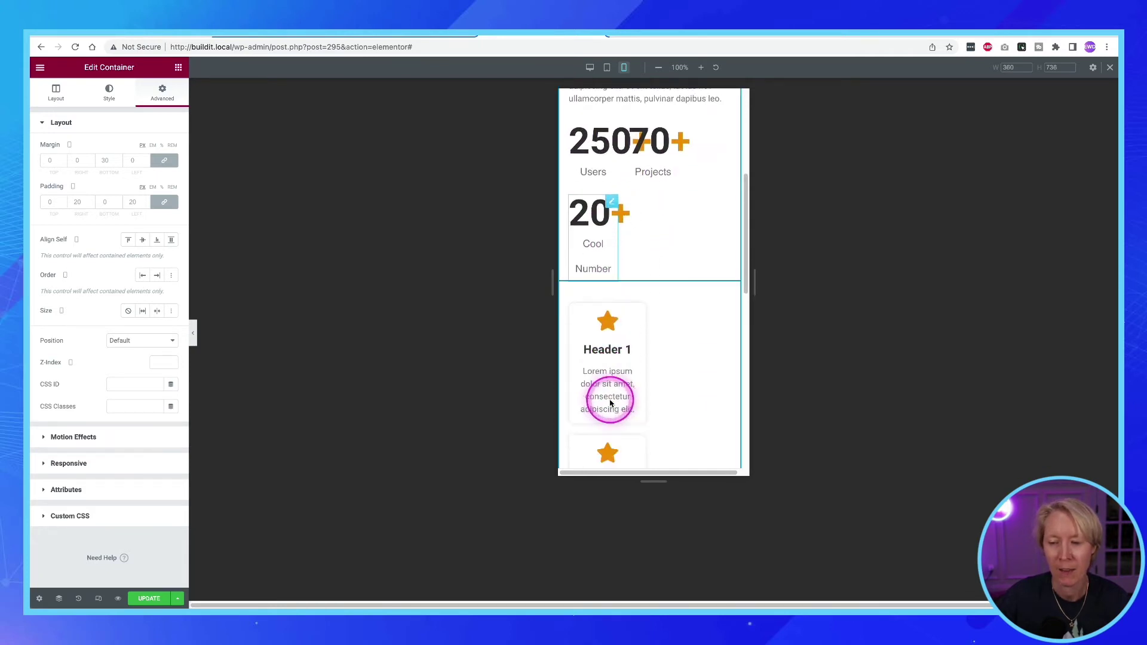
scroll(610, 403, down, 3)
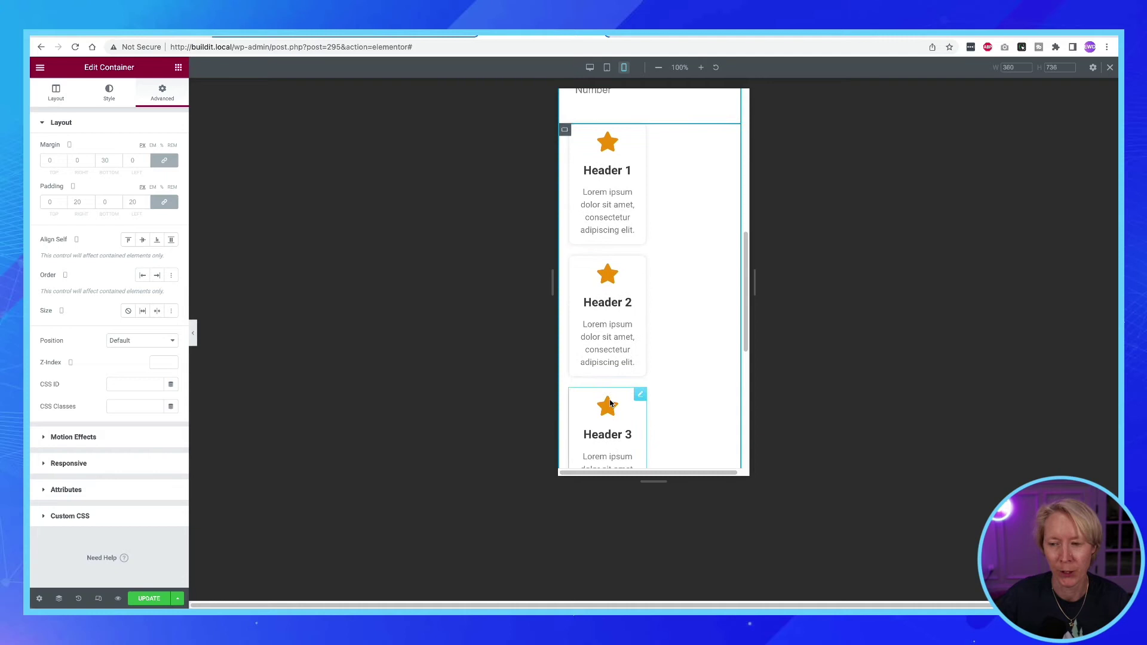
scroll(611, 403, up, 4)
scroll(610, 403, up, 6)
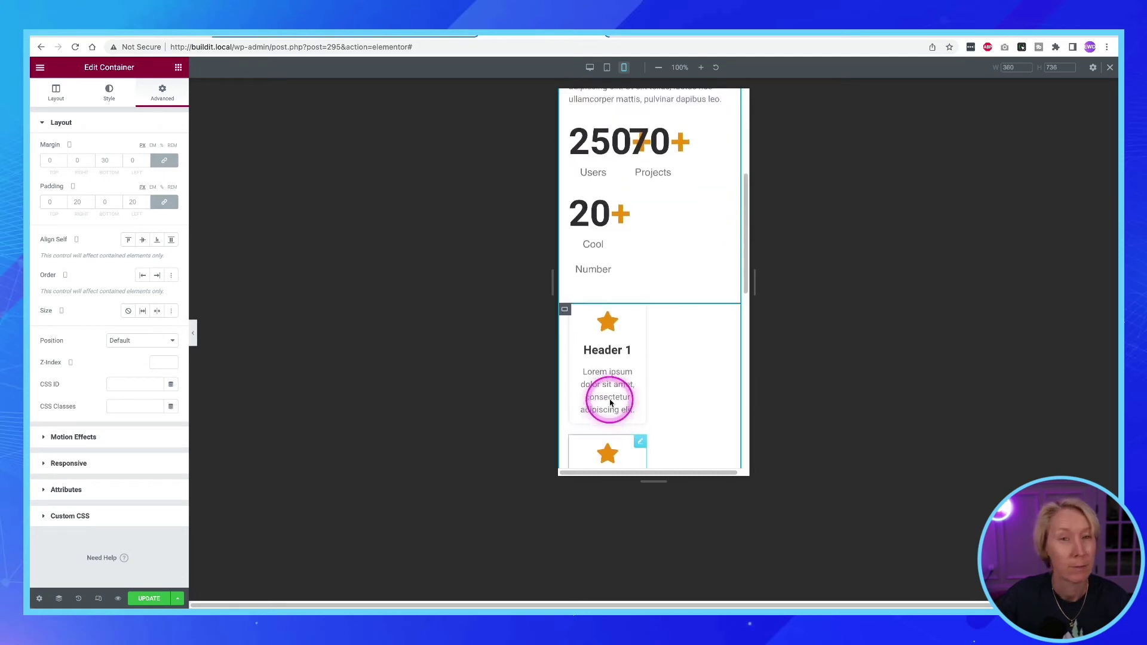
scroll(610, 398, up, 5)
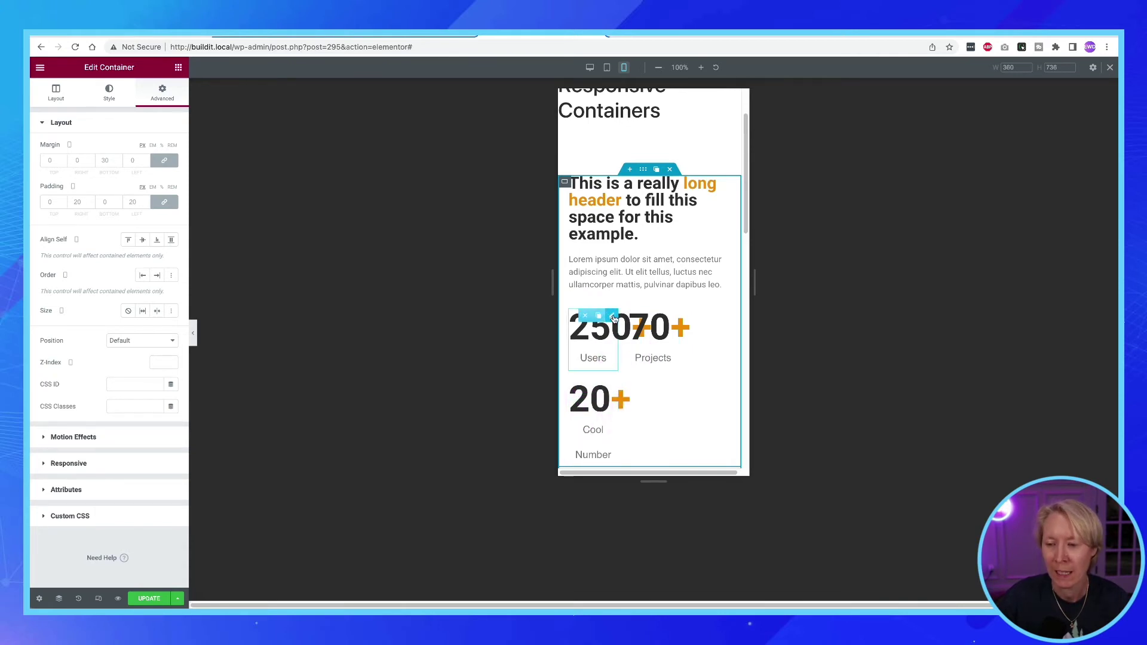
- Set the 250 Users counter's custom width to 100% on mobile
click(613, 318)
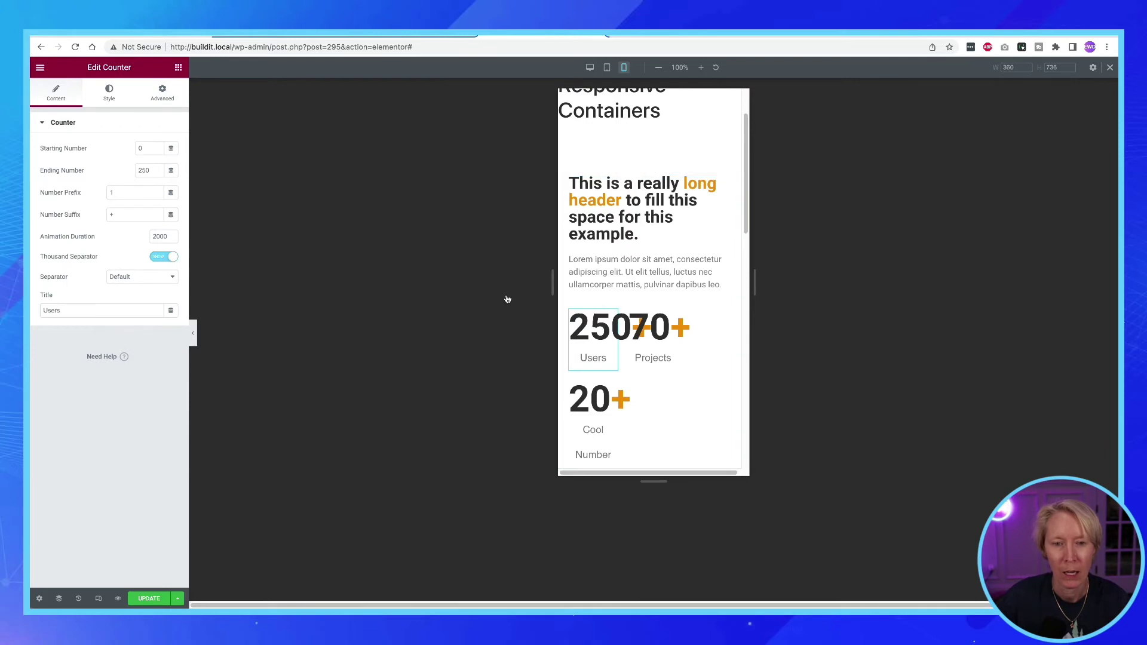
click(160, 93)
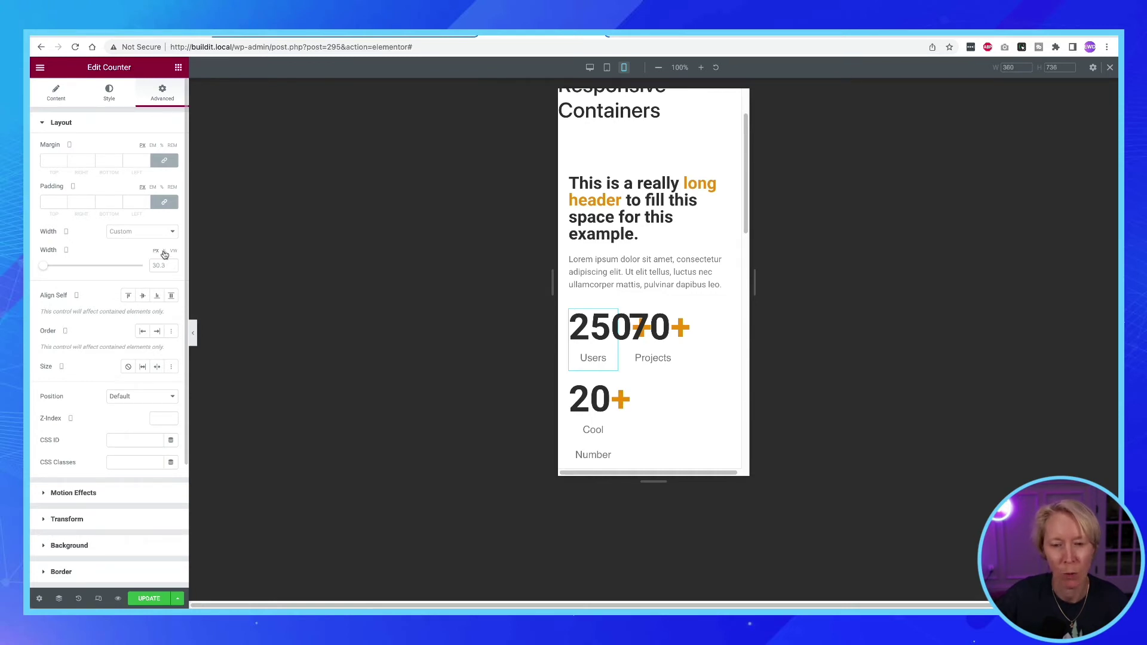
click(164, 253)
drag(71, 266, 144, 265)
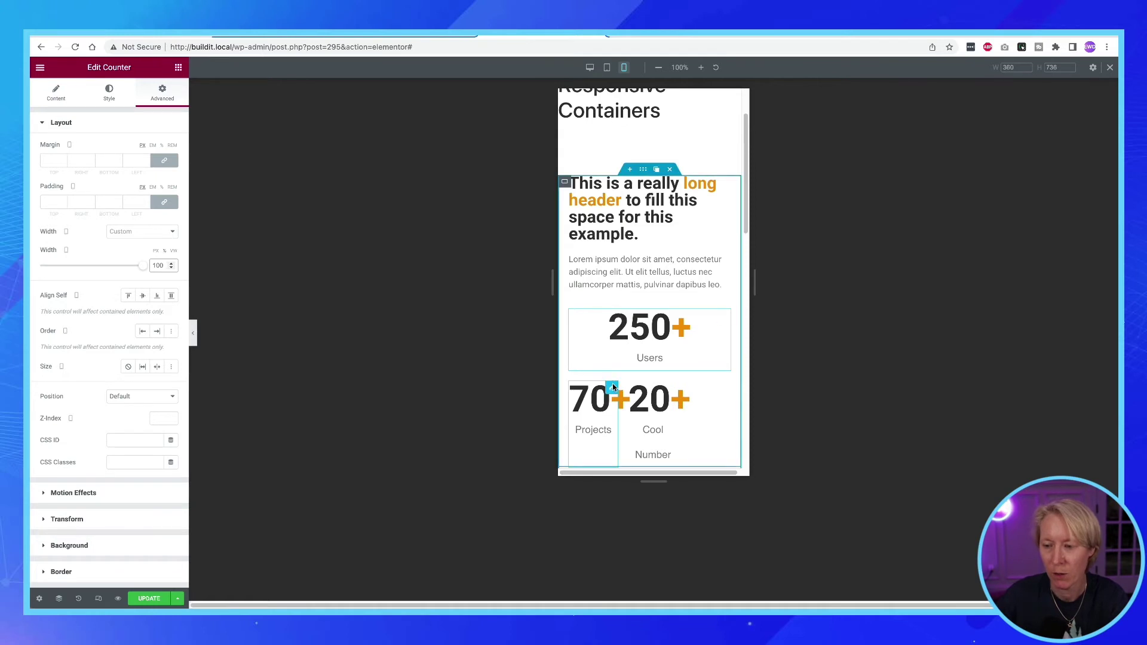
- Copy the Users counter's style and paste it onto the 70 Projects counter
right_click(618, 392)
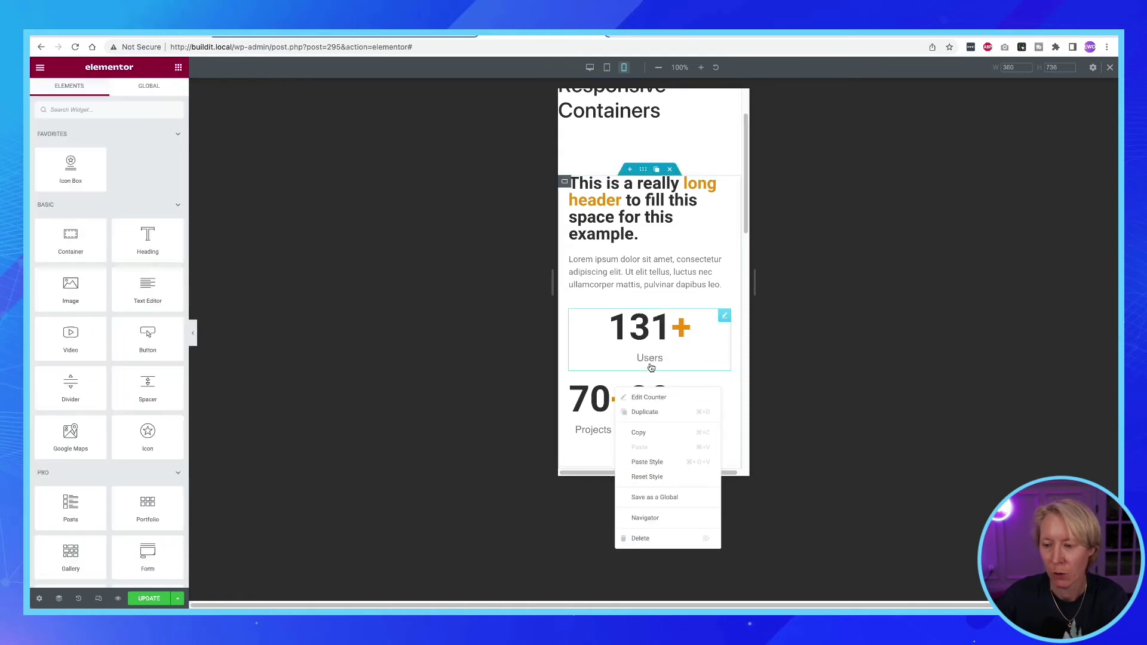
right_click(724, 317)
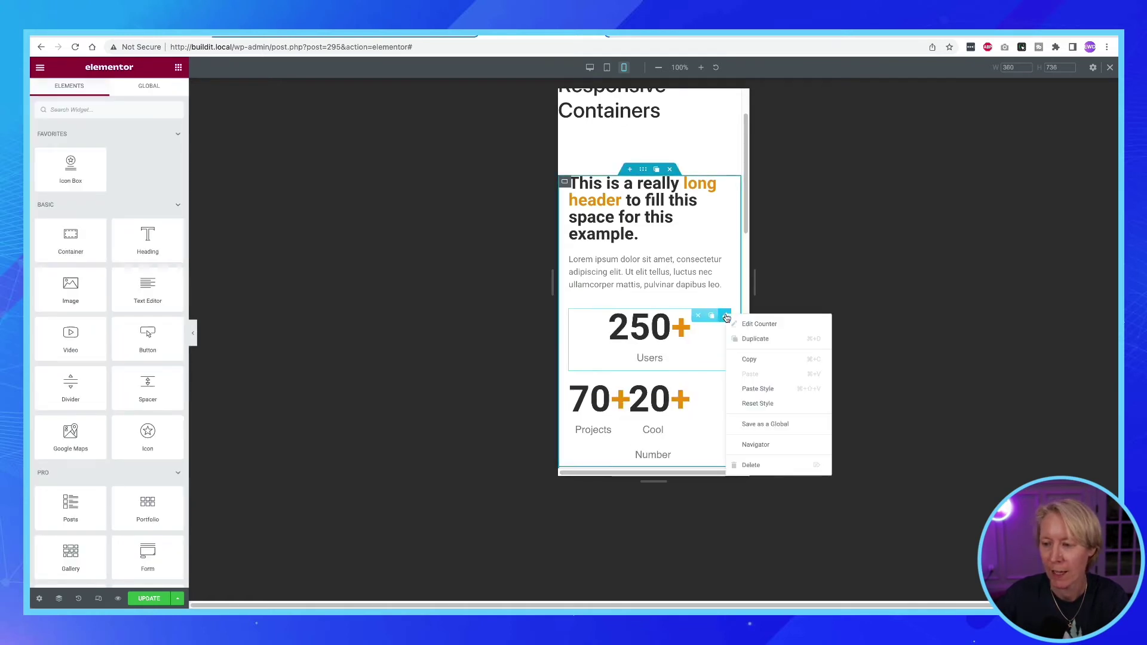
click(752, 359)
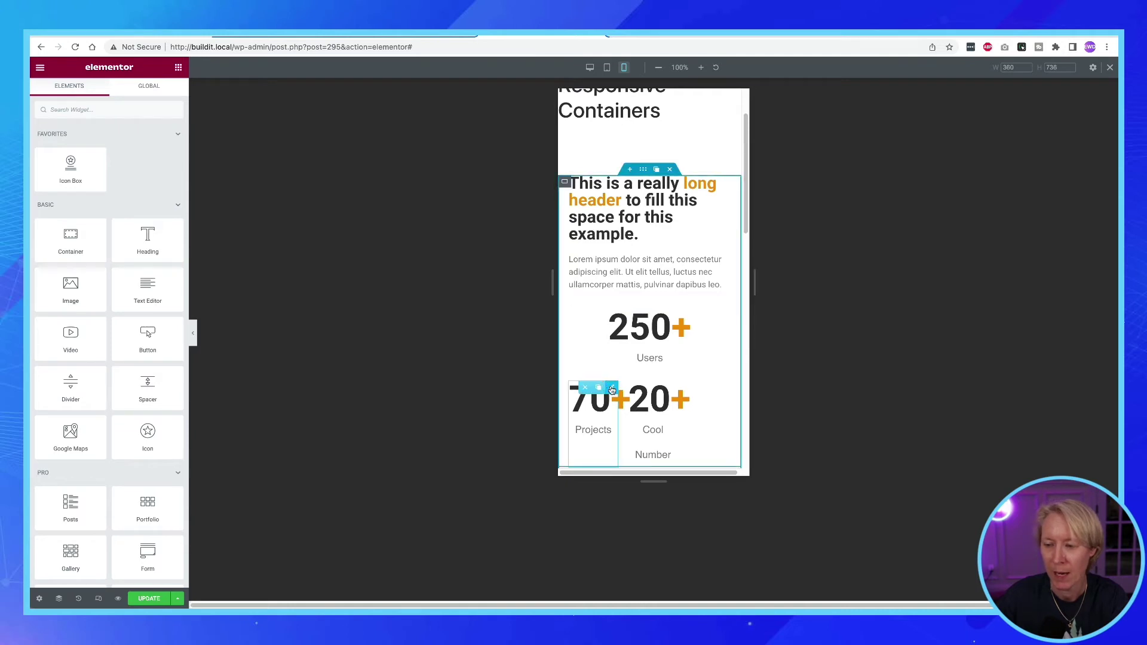
right_click(613, 388)
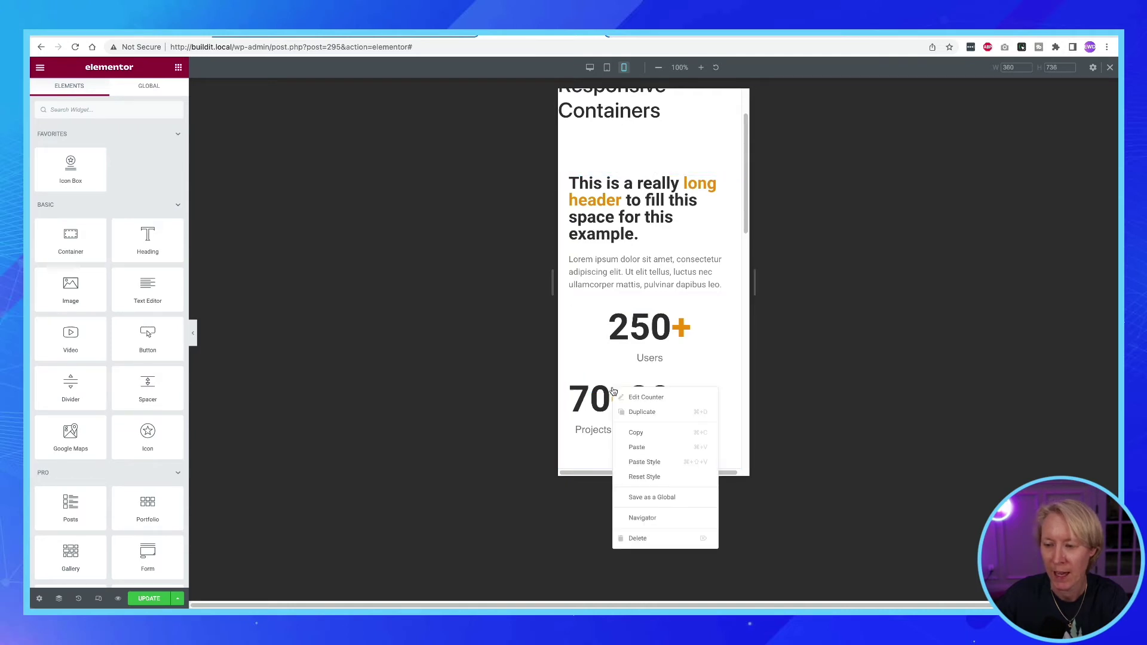
click(636, 463)
- Paste the same counter style onto the third counter, 20 Cool Number
scroll(669, 420, down, 1)
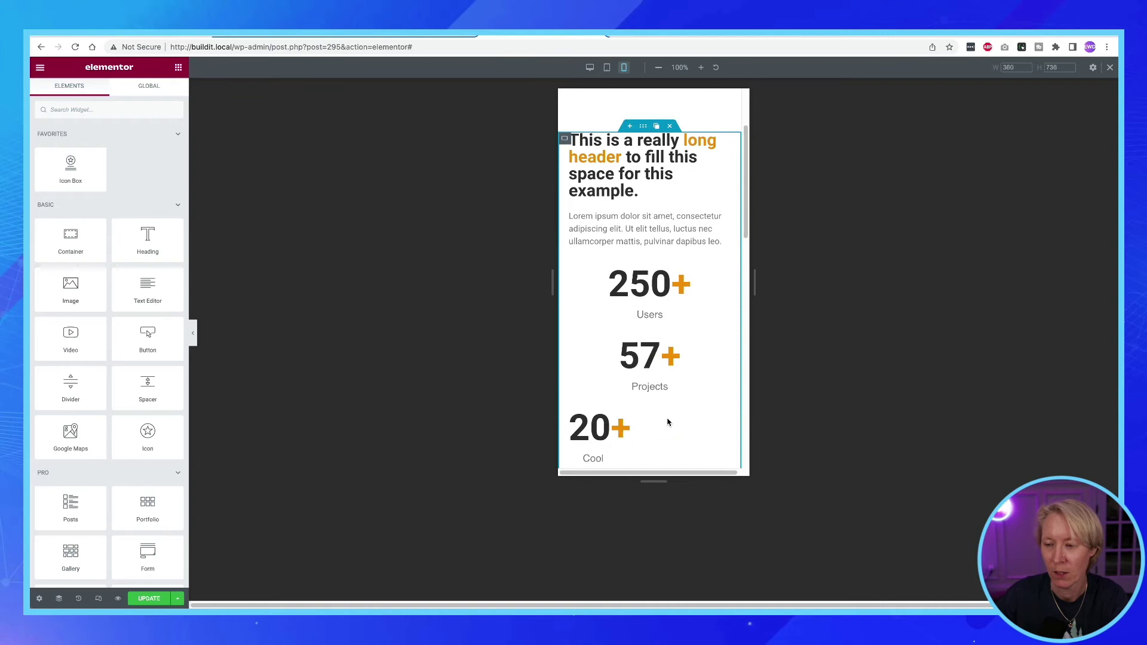
right_click(613, 418)
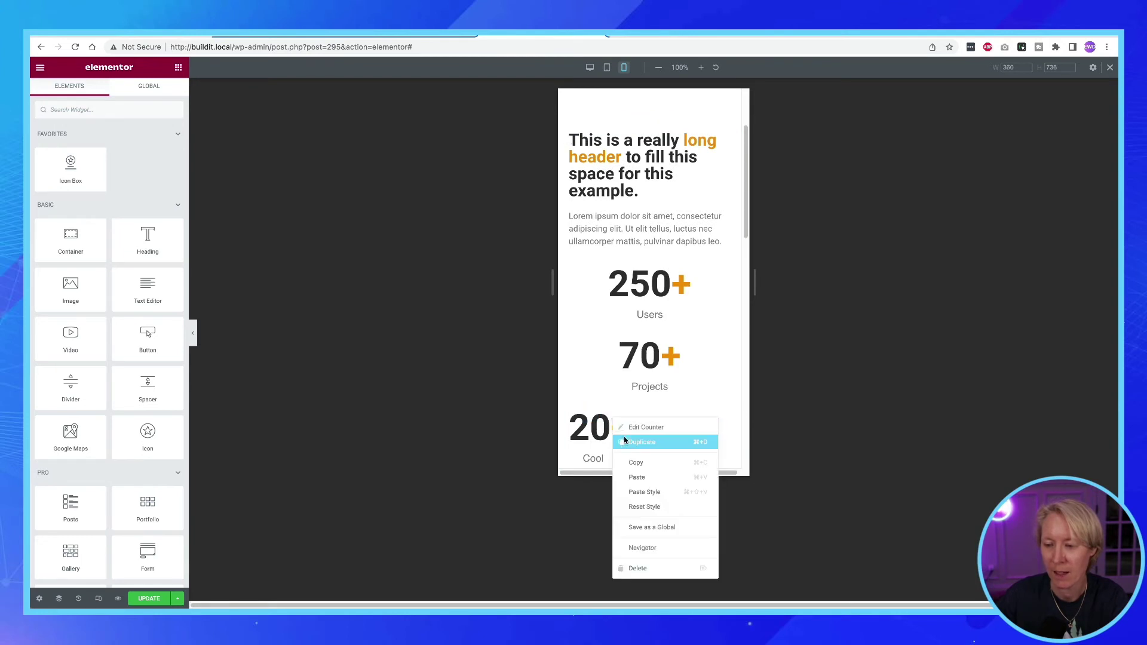
click(643, 490)
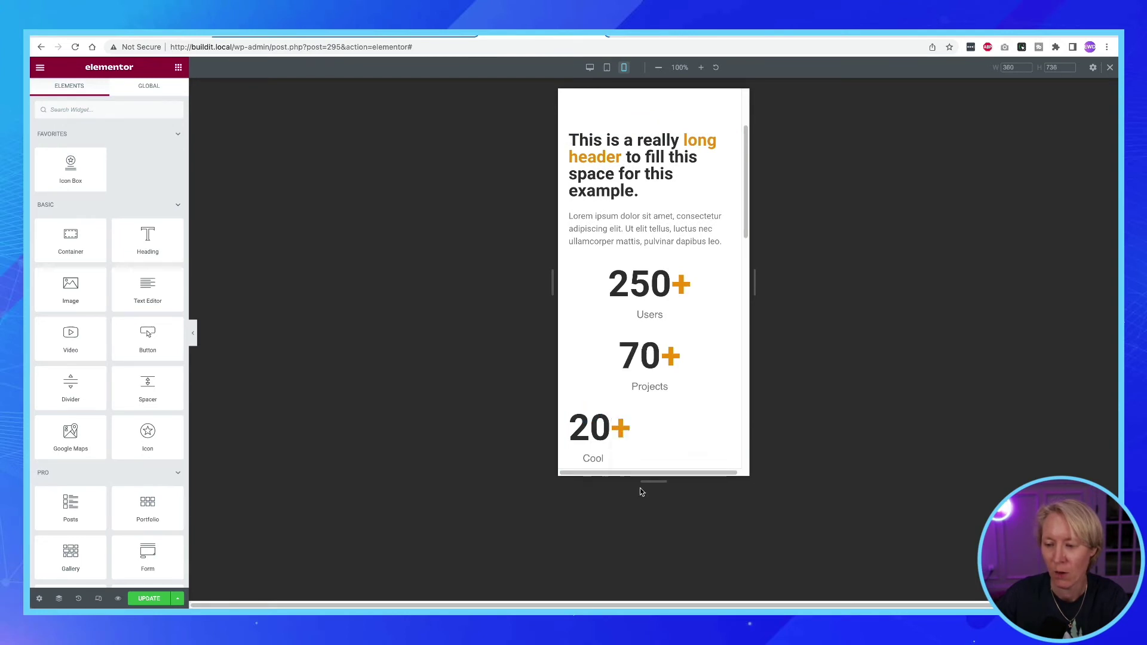
scroll(650, 335, up, 1)
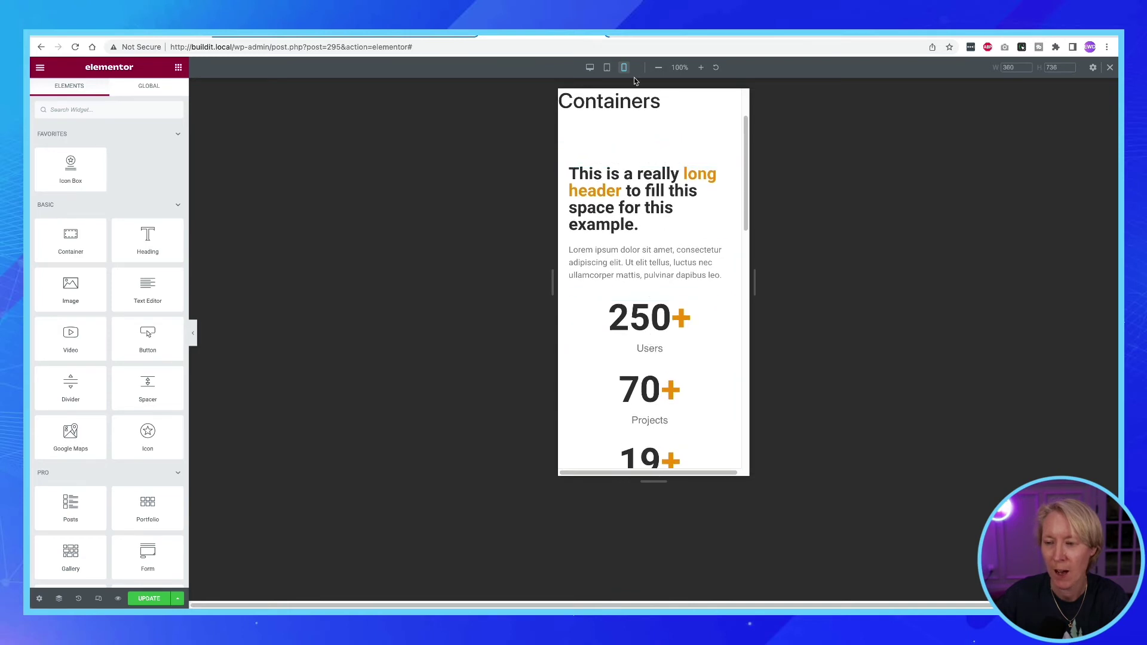
scroll(655, 443, down, 3)
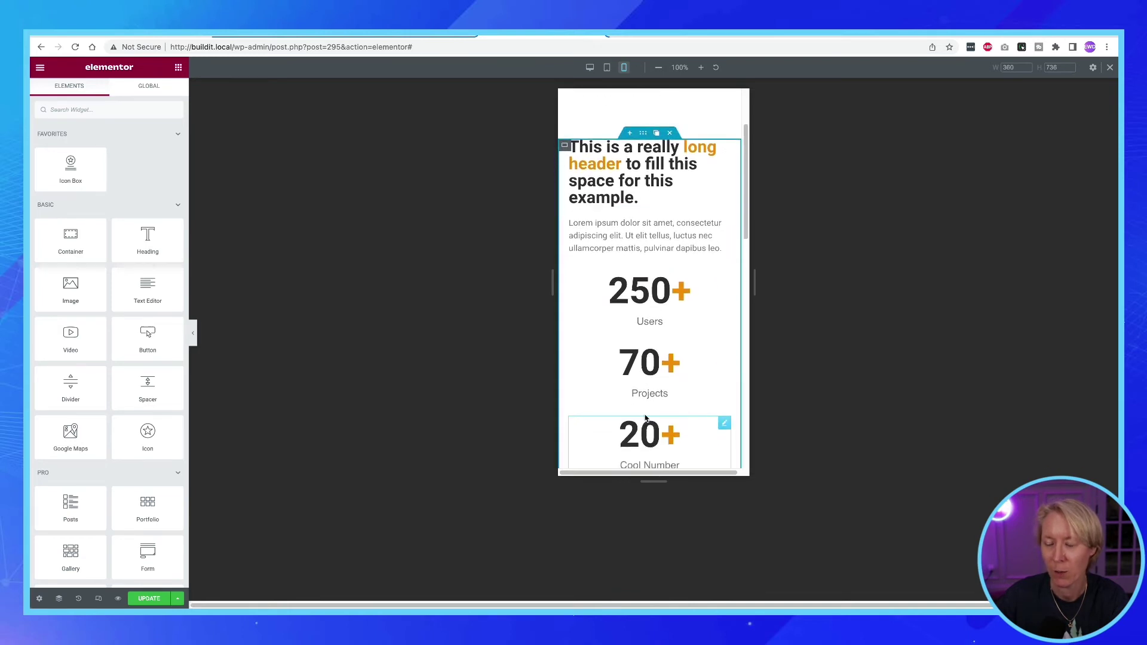
scroll(635, 381, down, 5)
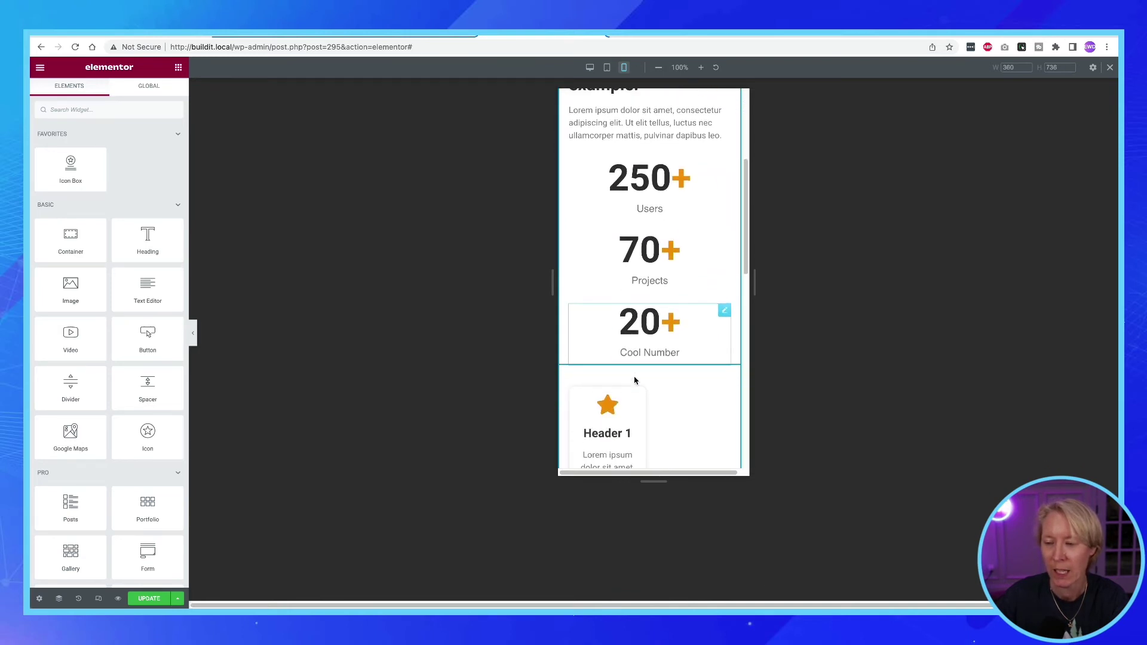
scroll(635, 381, down, 1)
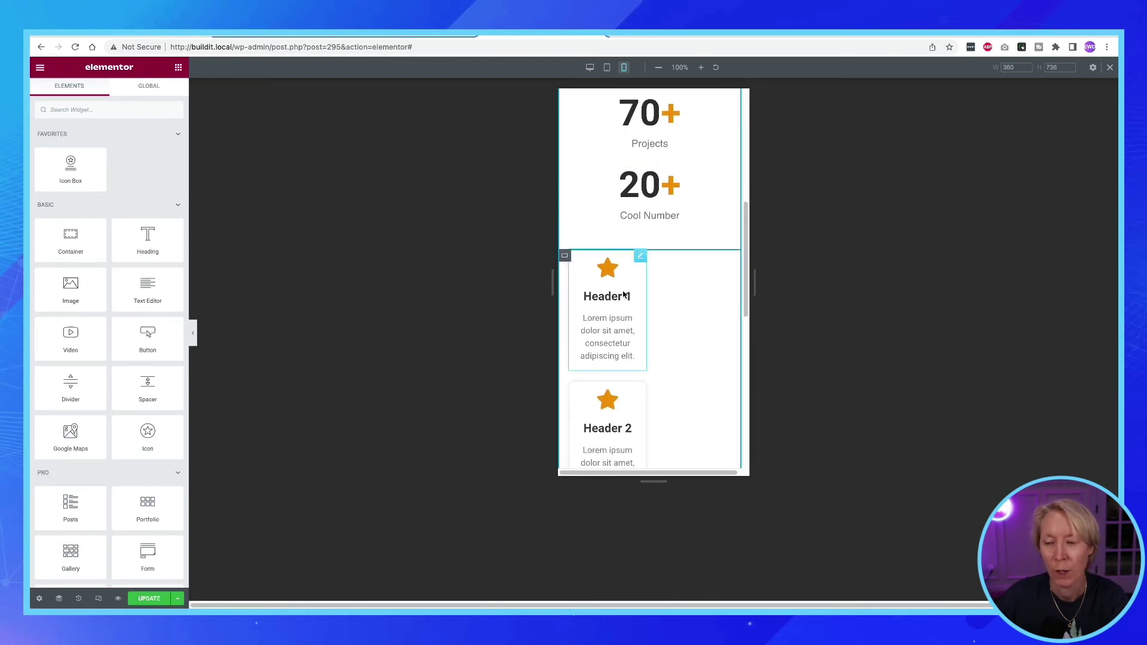
- Give the Header 1 icon box a custom width of 100%
mouse_move(642, 258)
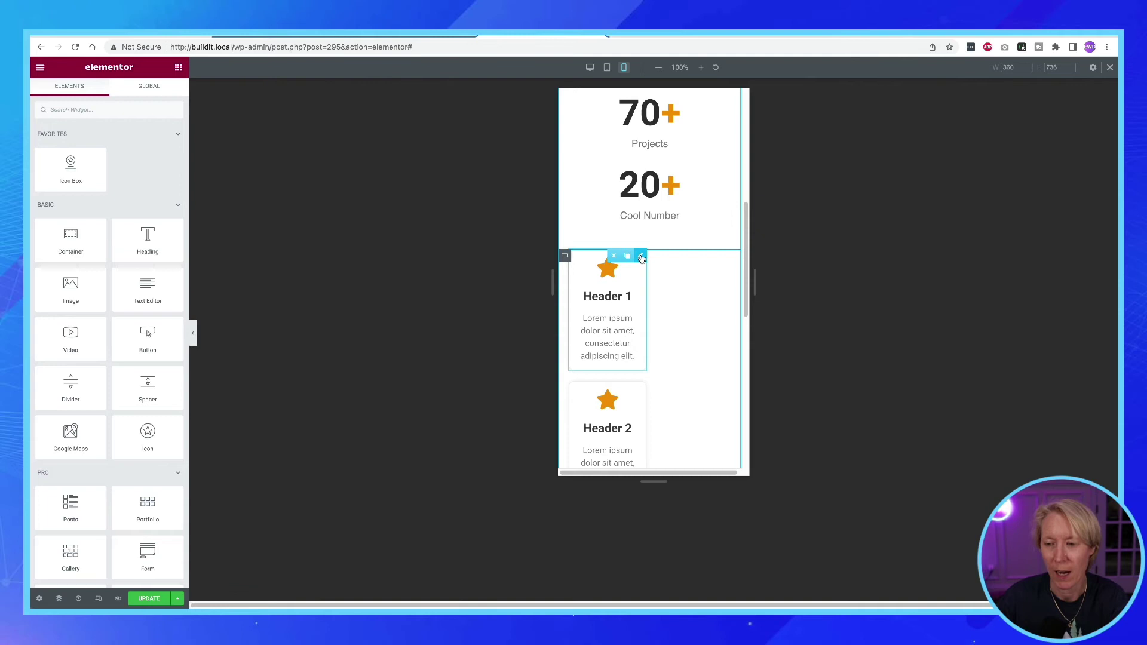
click(641, 258)
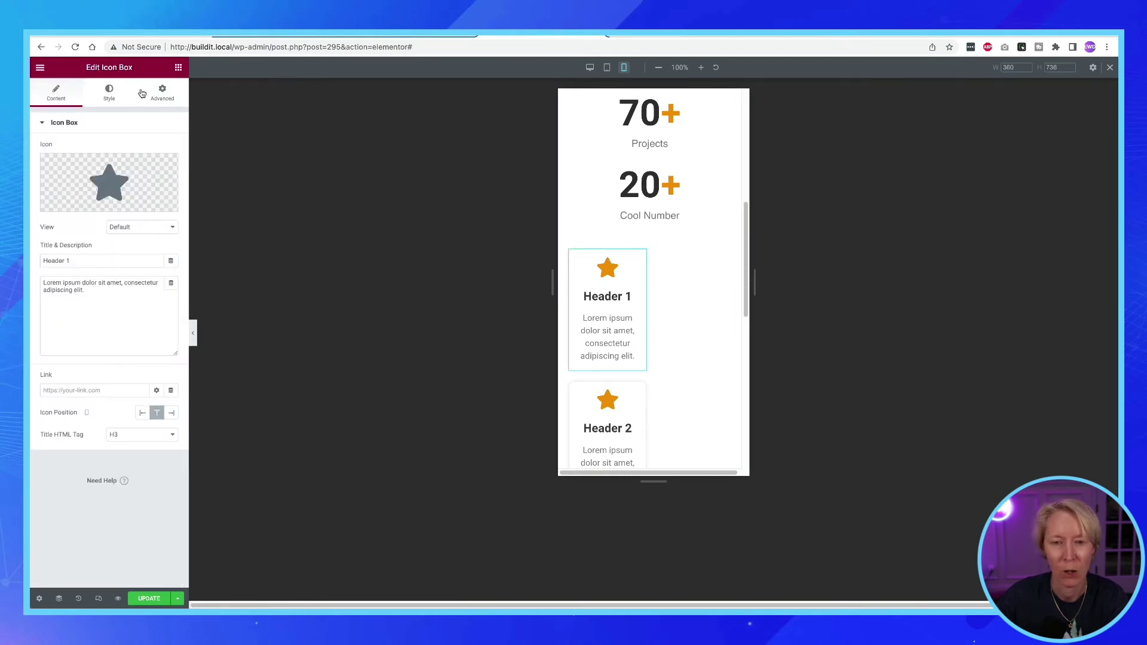
click(164, 93)
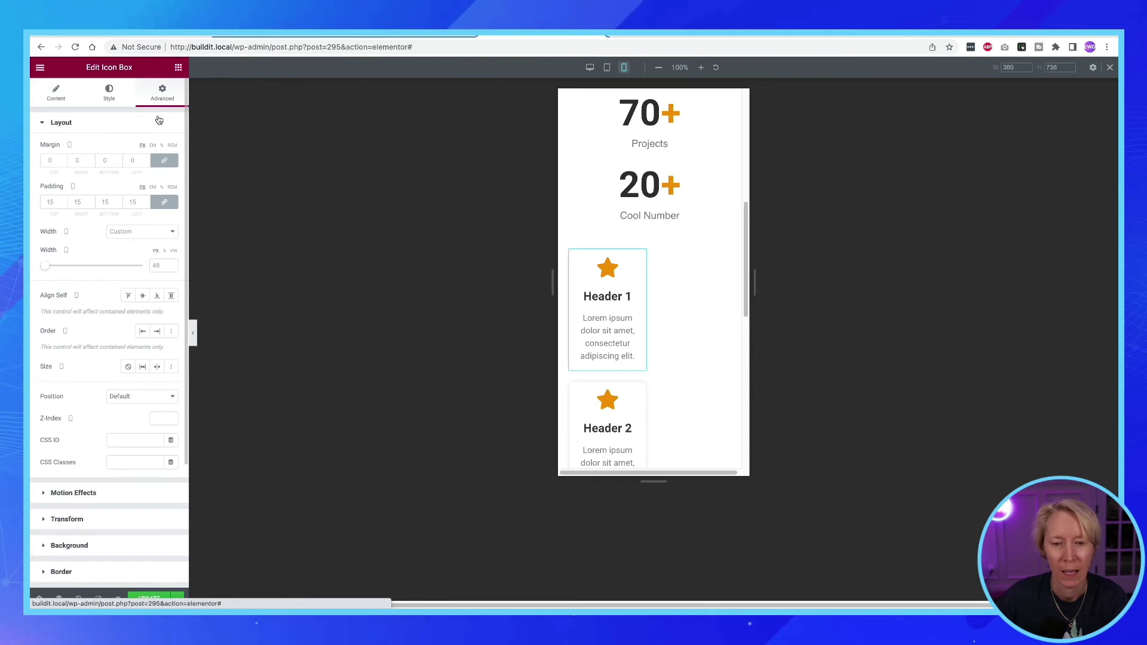
click(165, 254)
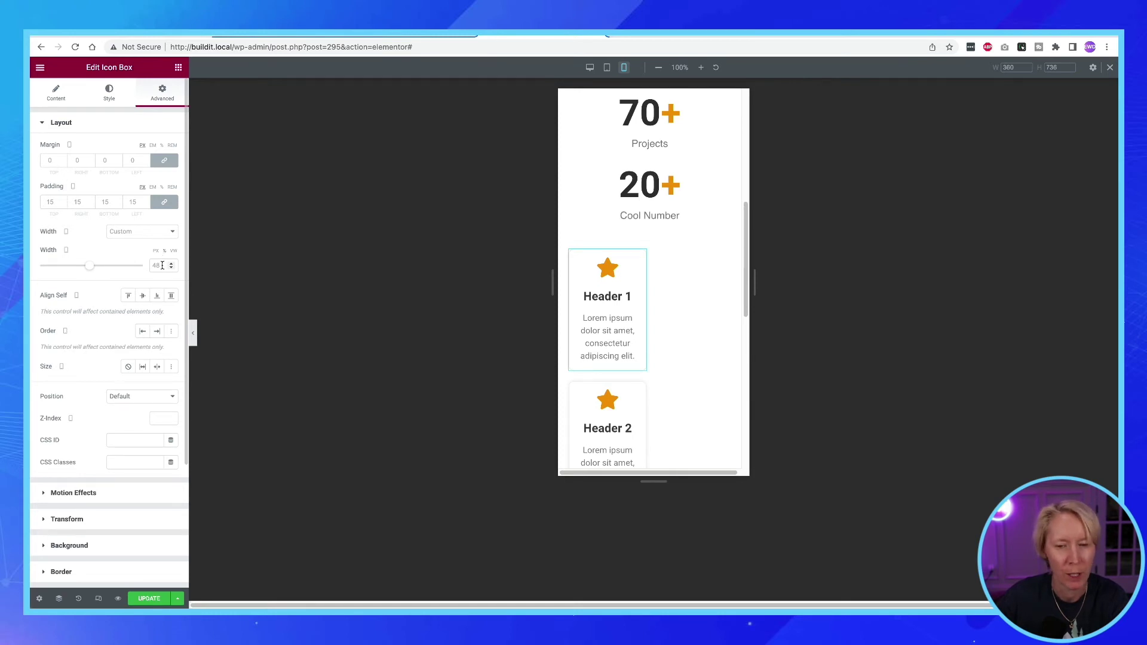
double_click(162, 265)
text(100)
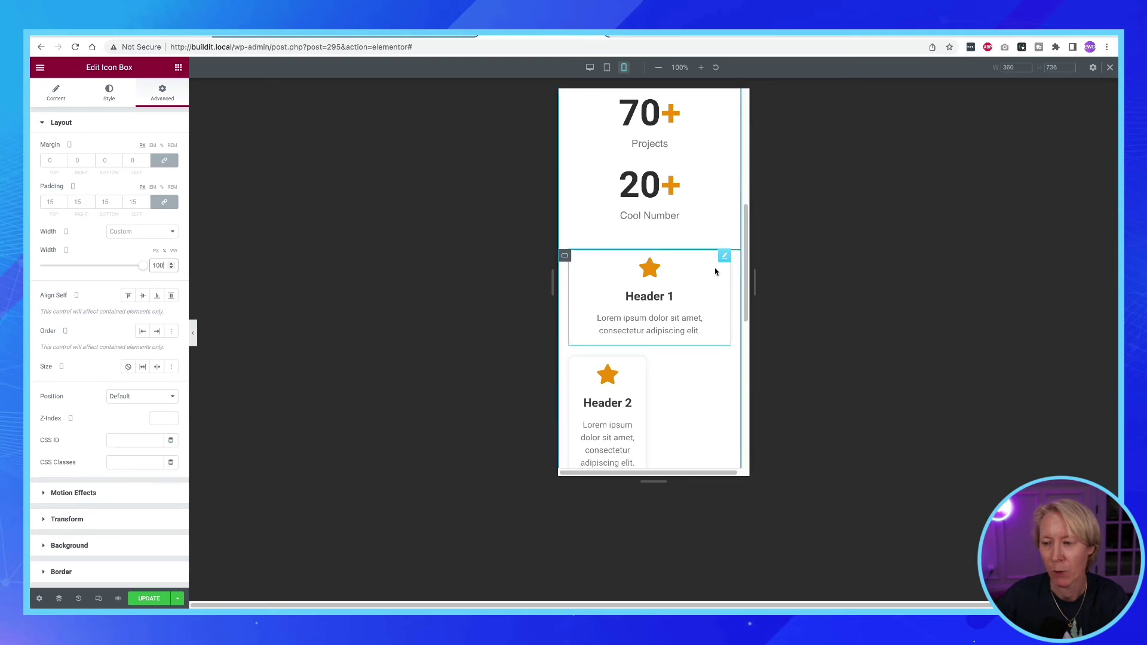
- Copy the Header 1 icon box and paste its style onto Header 2
right_click(725, 259)
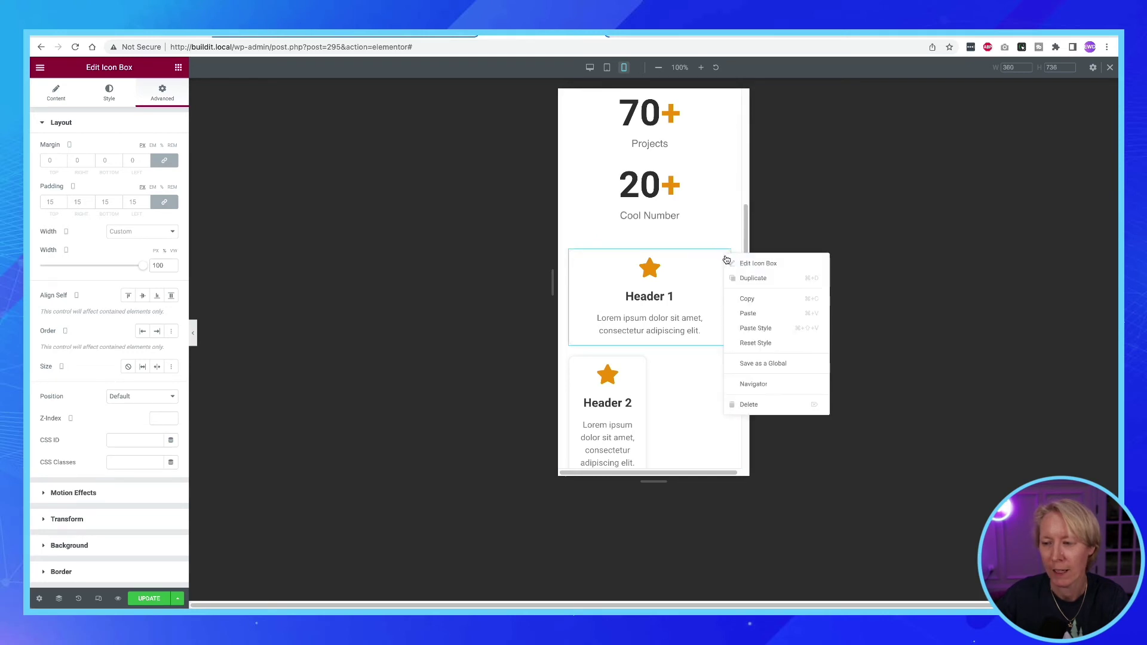
click(747, 299)
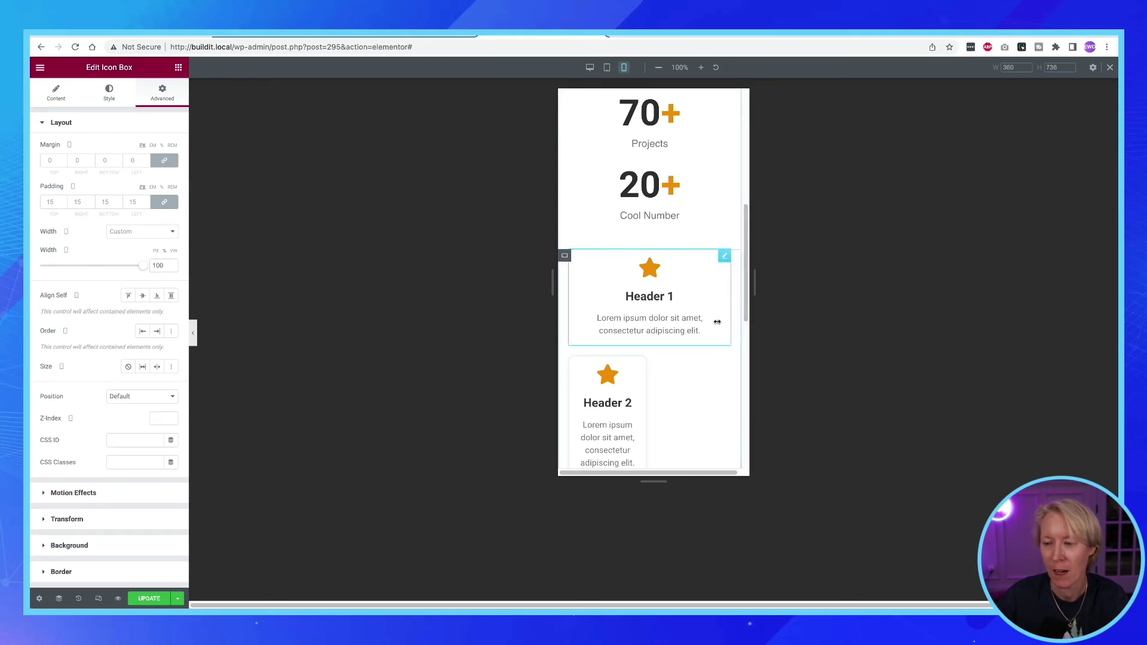
right_click(642, 365)
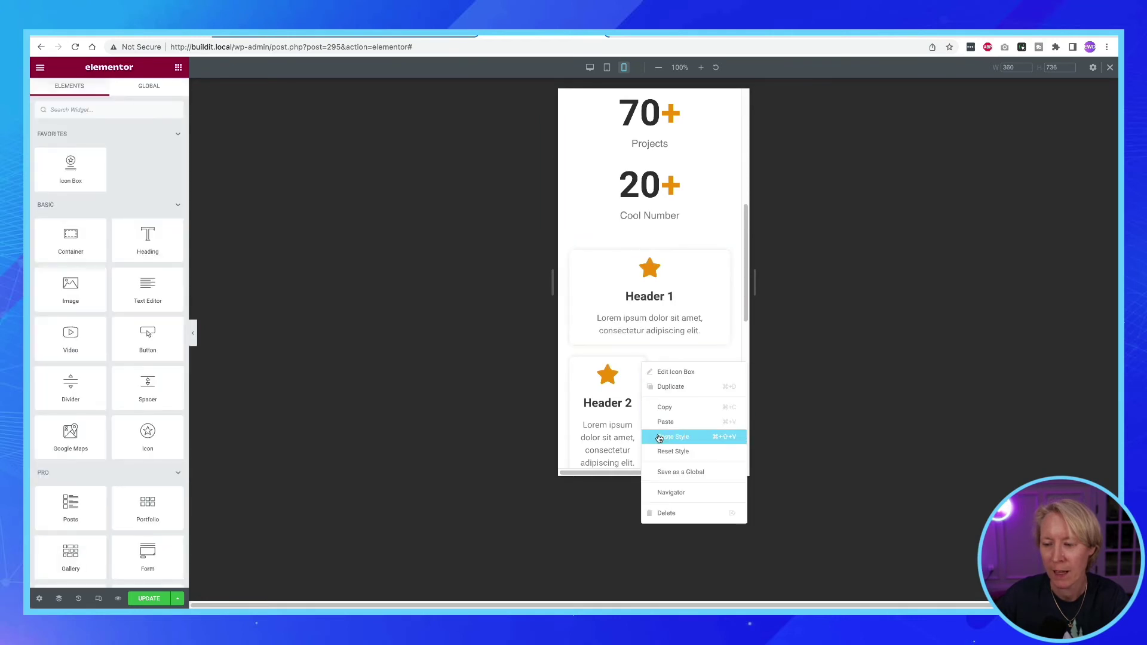
click(661, 442)
scroll(656, 430, down, 3)
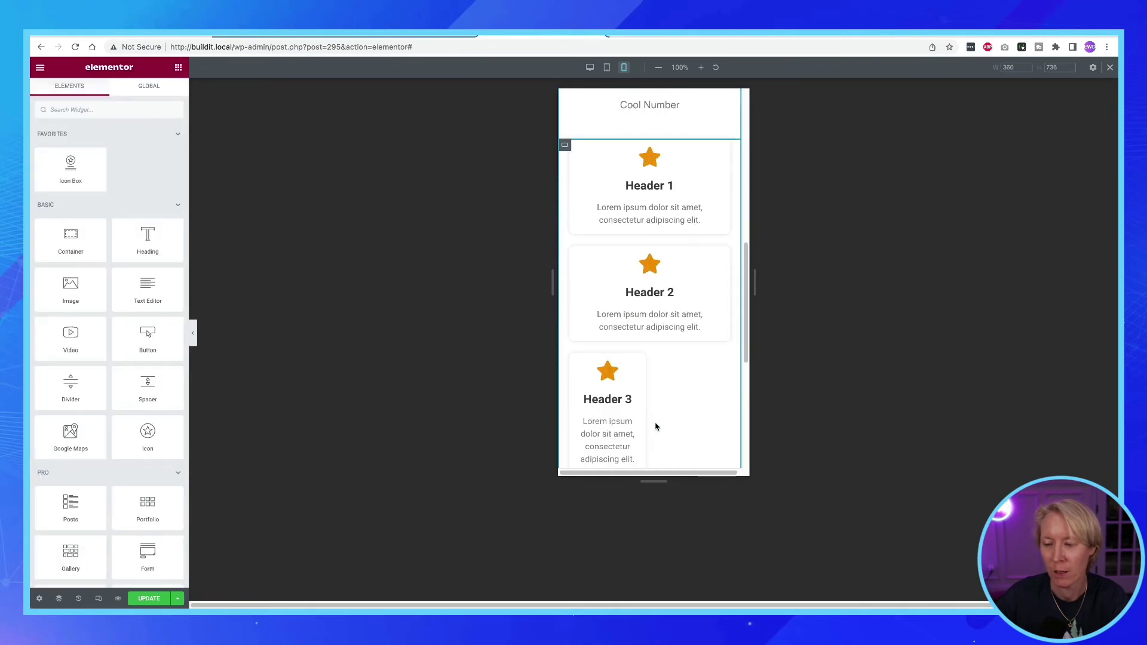
- Paste Header 1's style onto the Header 3 and Header 4 icon boxes
right_click(639, 361)
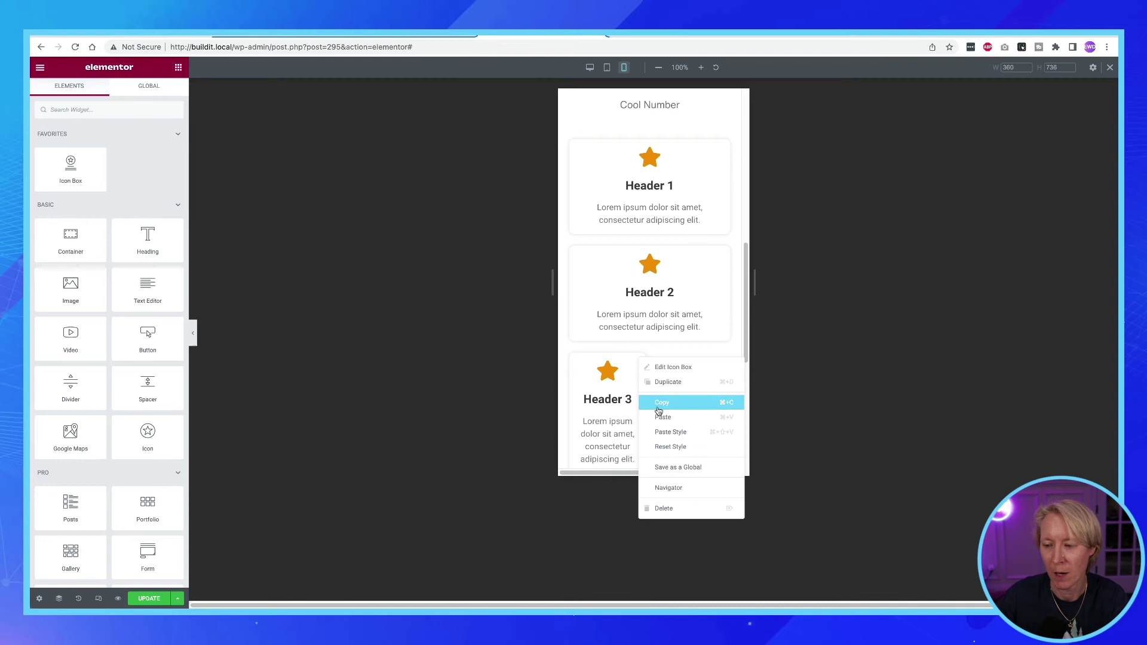
click(663, 431)
scroll(662, 431, down, 4)
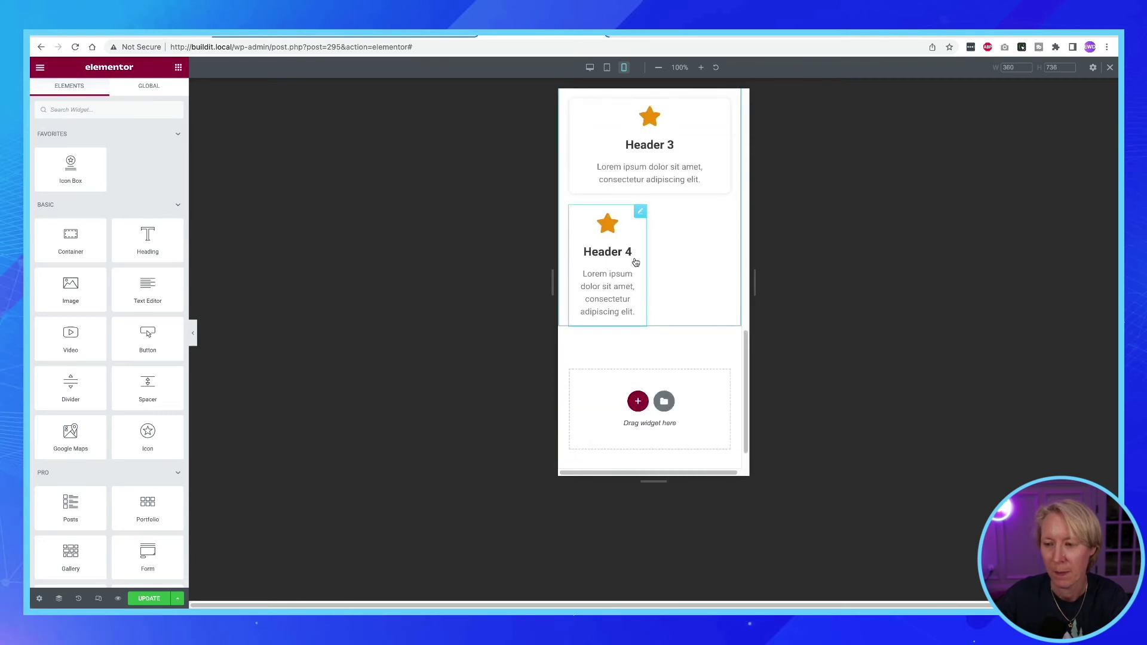
right_click(642, 218)
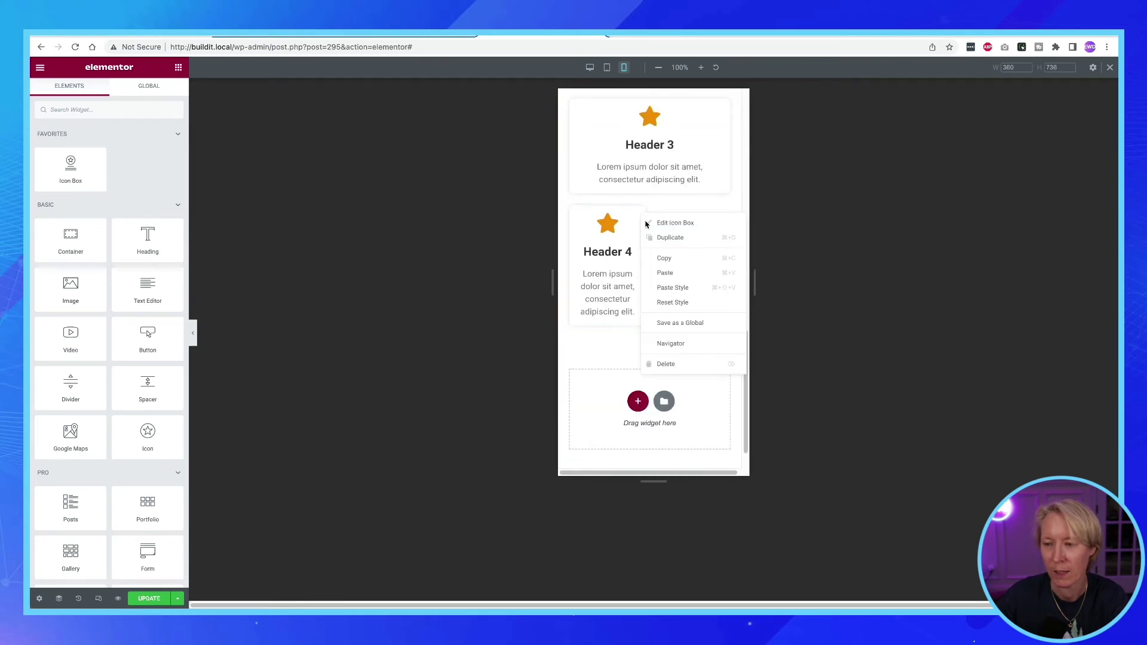
click(670, 288)
scroll(670, 288, up, 5)
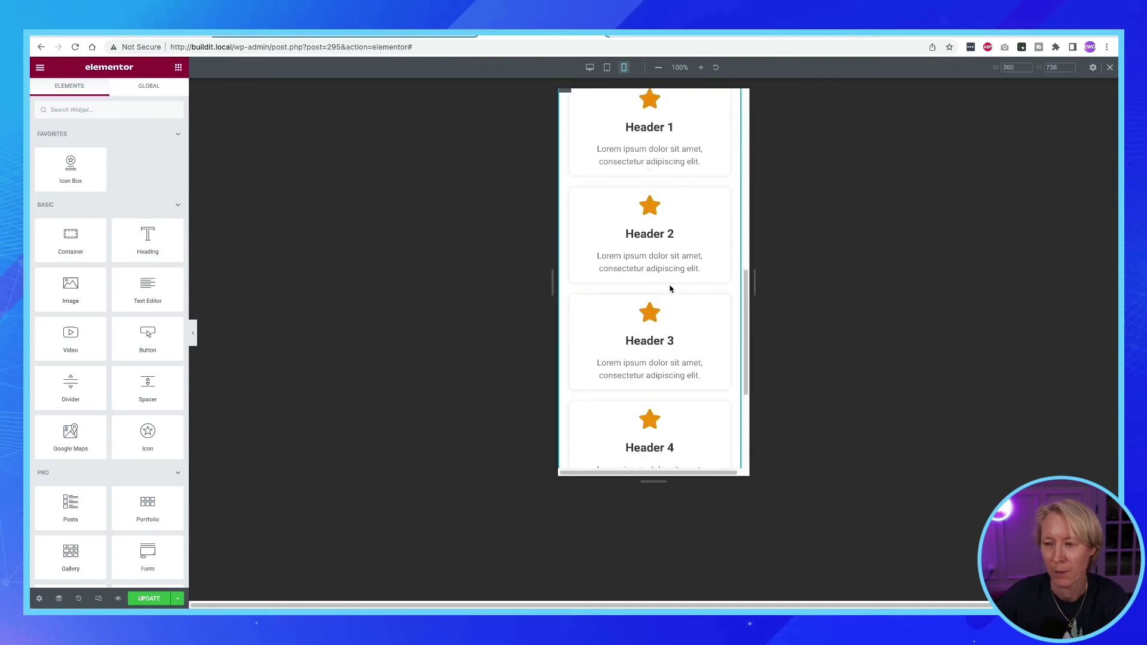
scroll(670, 288, down, 3)
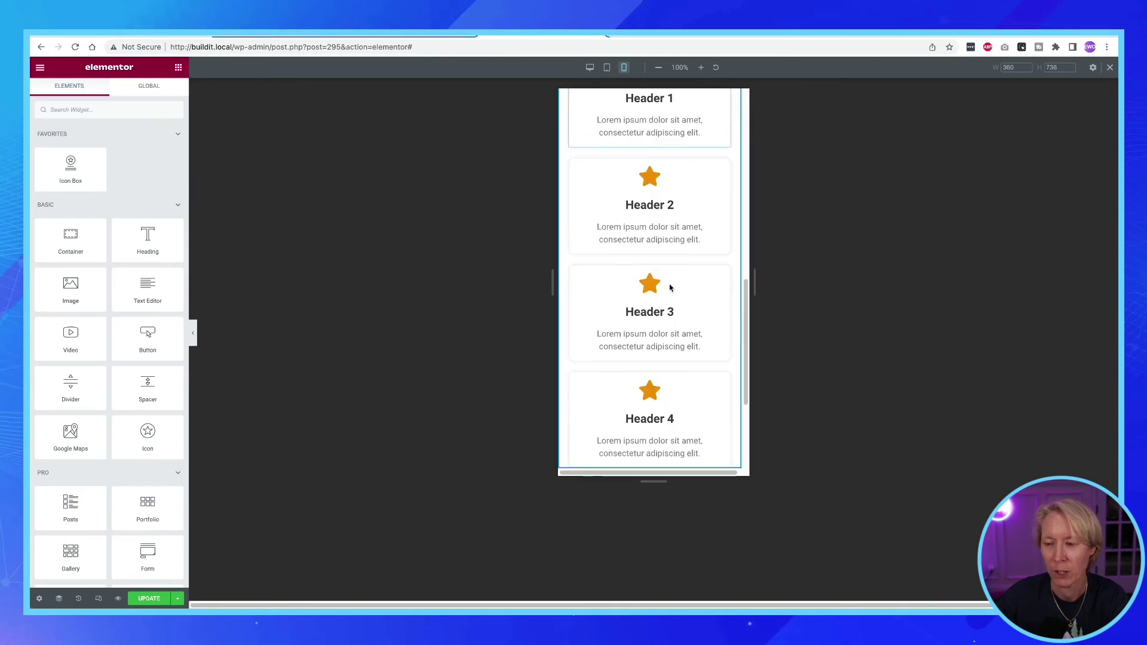
scroll(670, 288, up, 5)
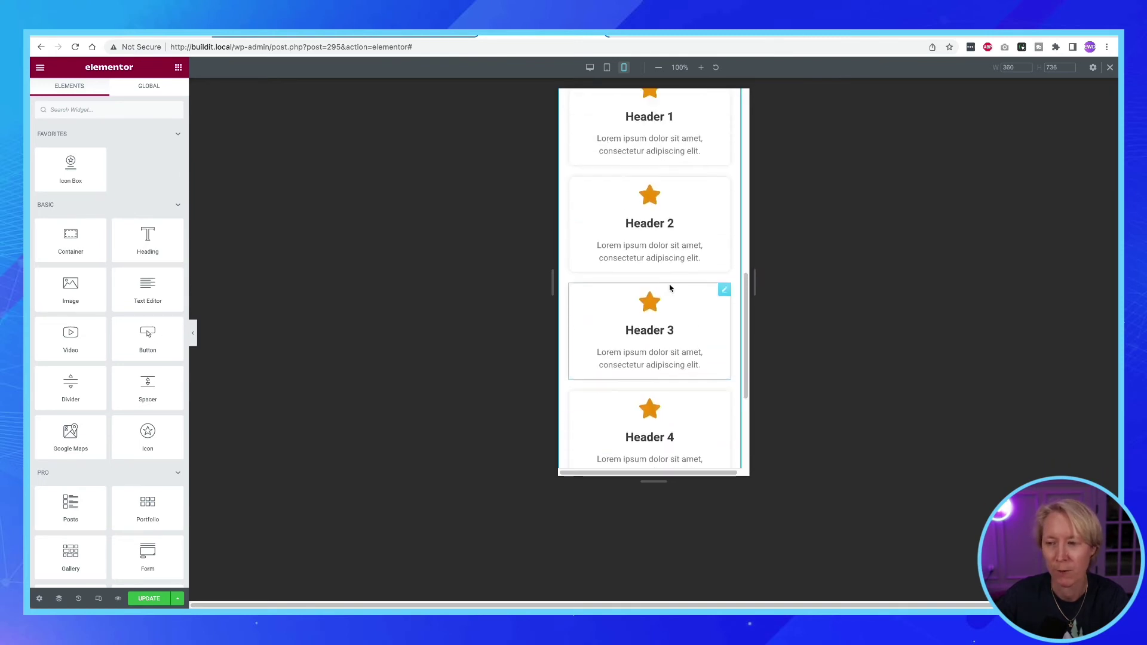
scroll(670, 289, up, 5)
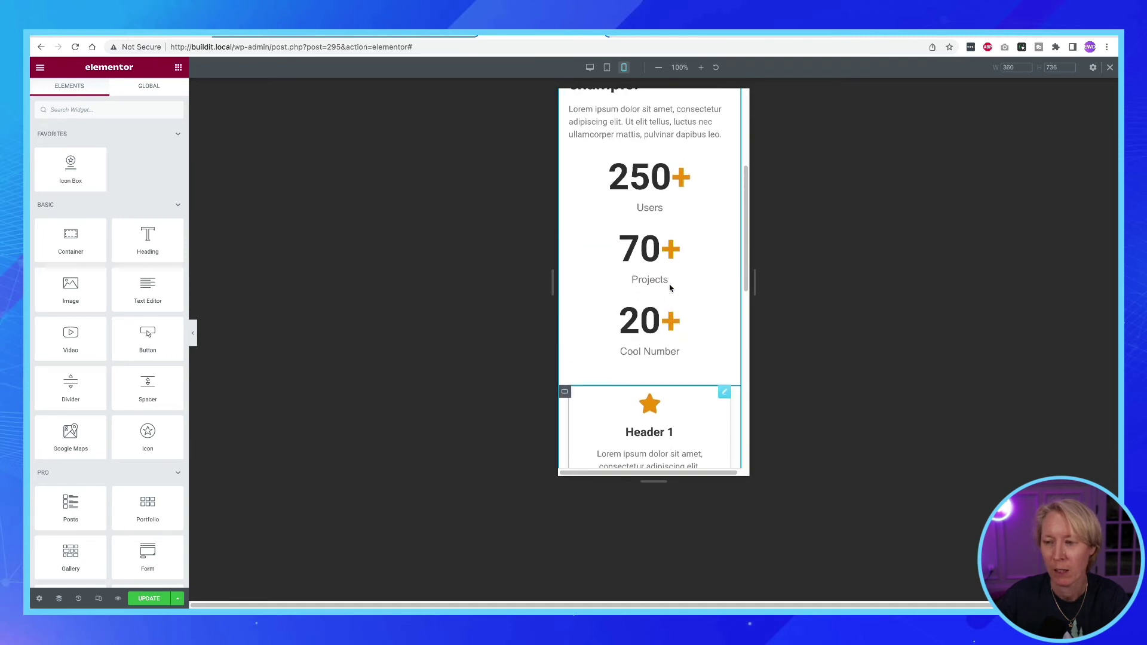
scroll(671, 288, up, 3)
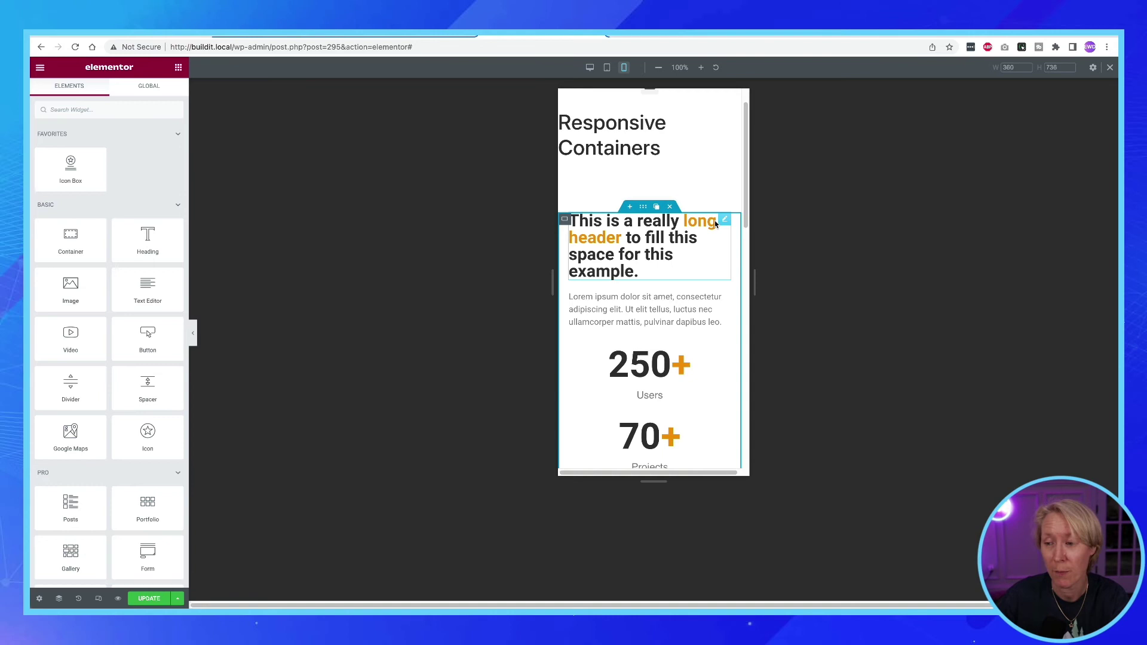
- Set the long heading's mobile typography size to 1.5 rem and save the page
right_click(724, 222)
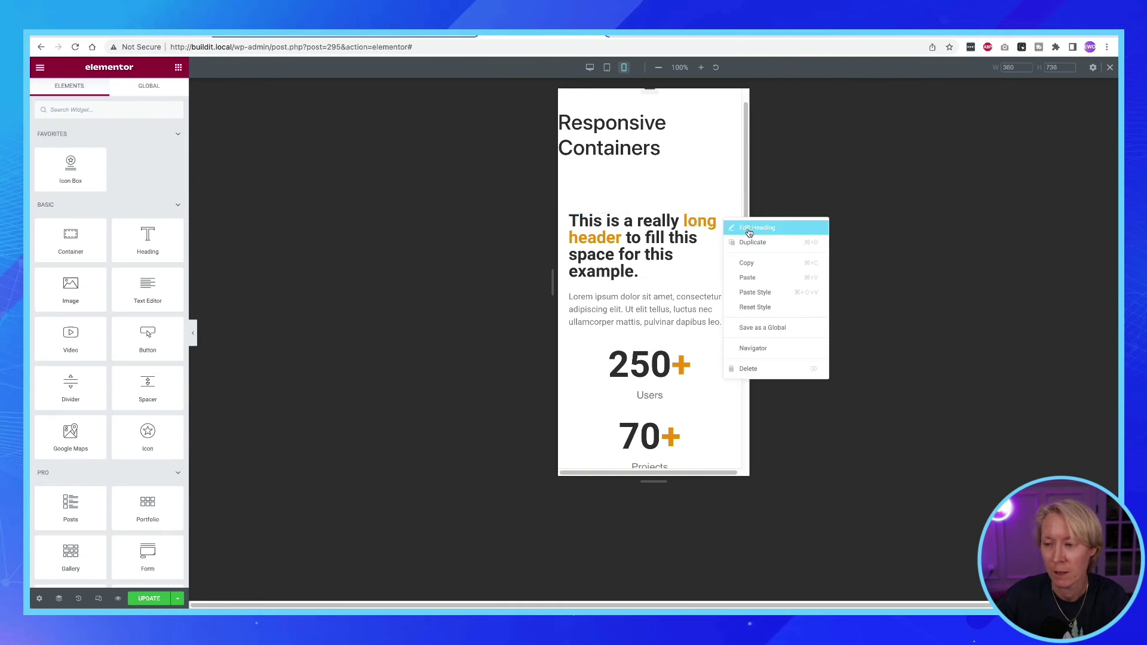
click(750, 230)
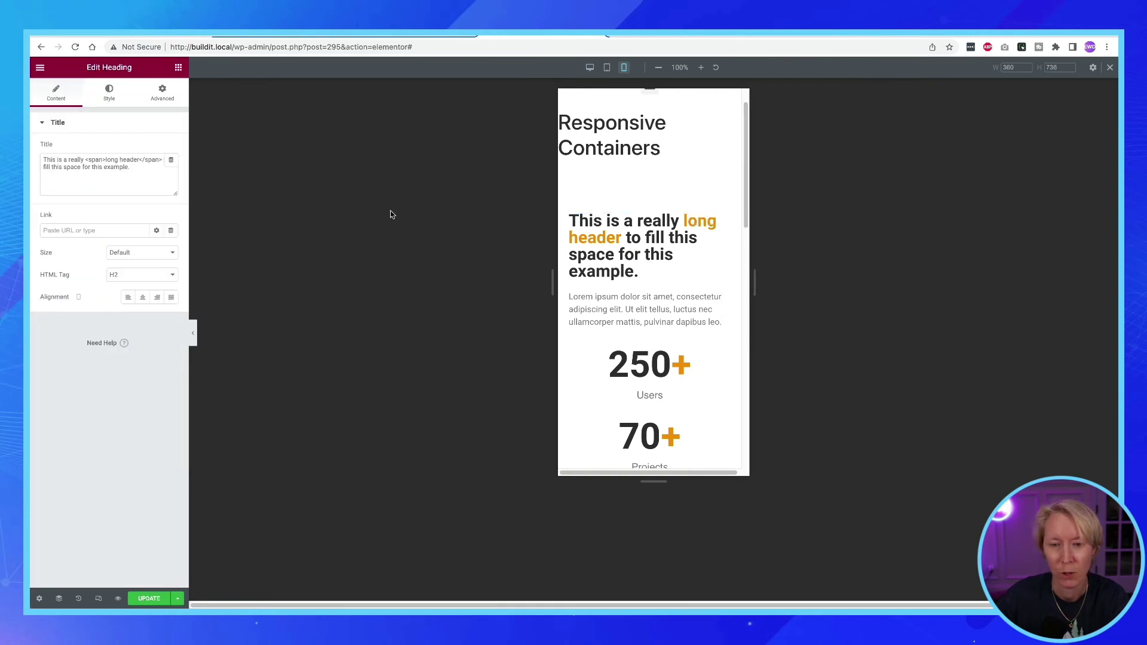
click(108, 92)
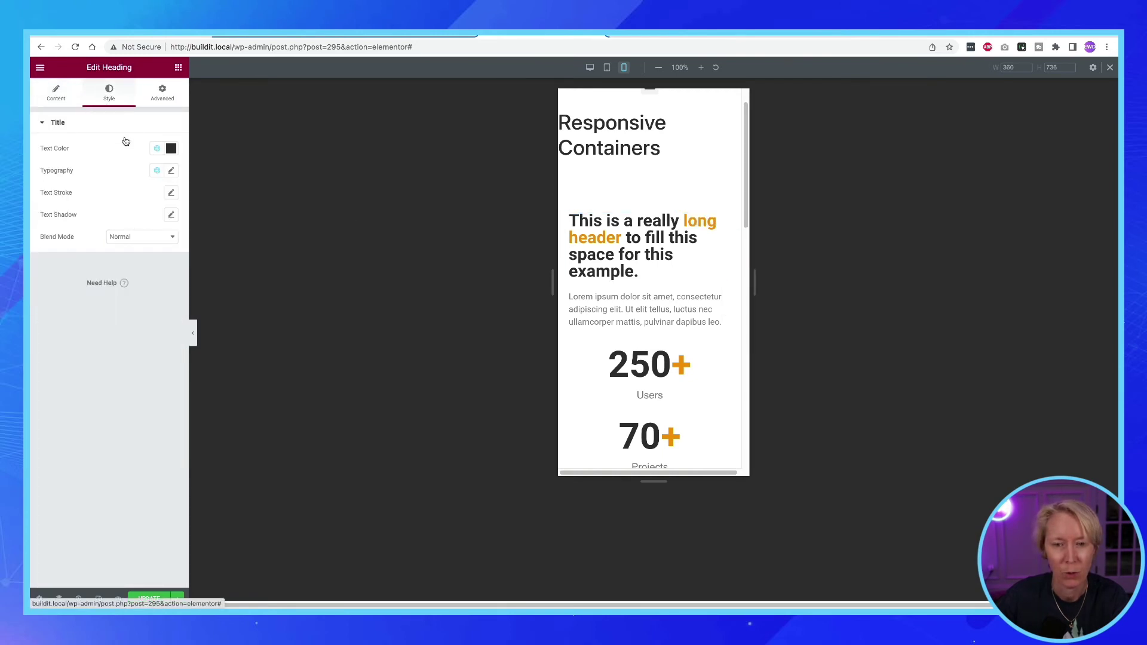
click(172, 171)
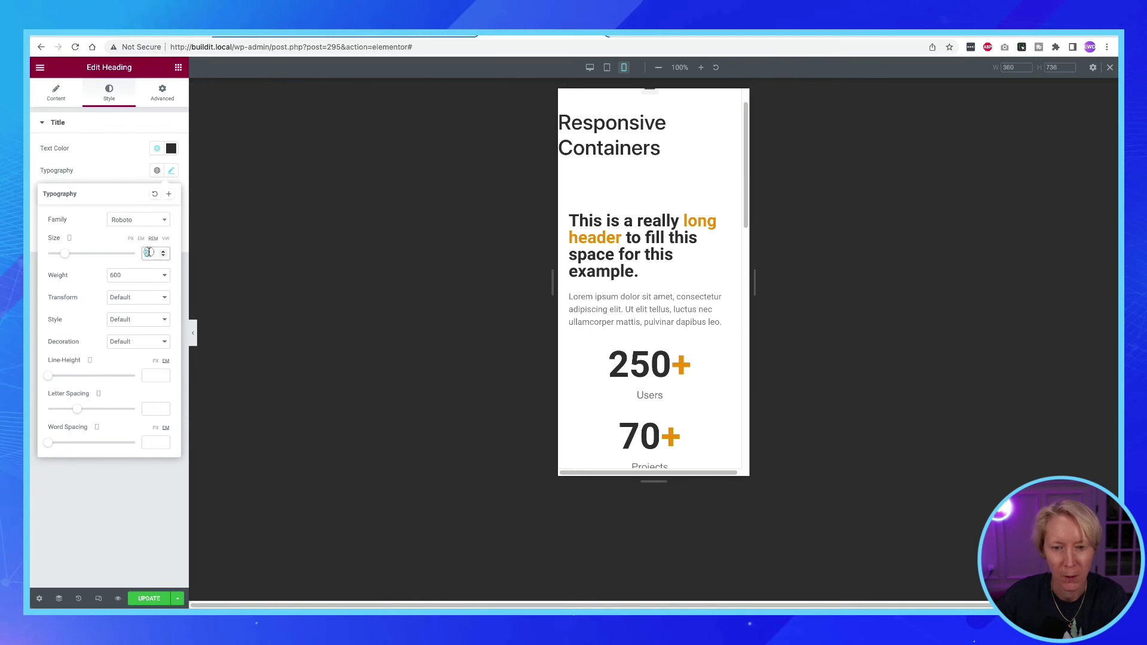
text(1)
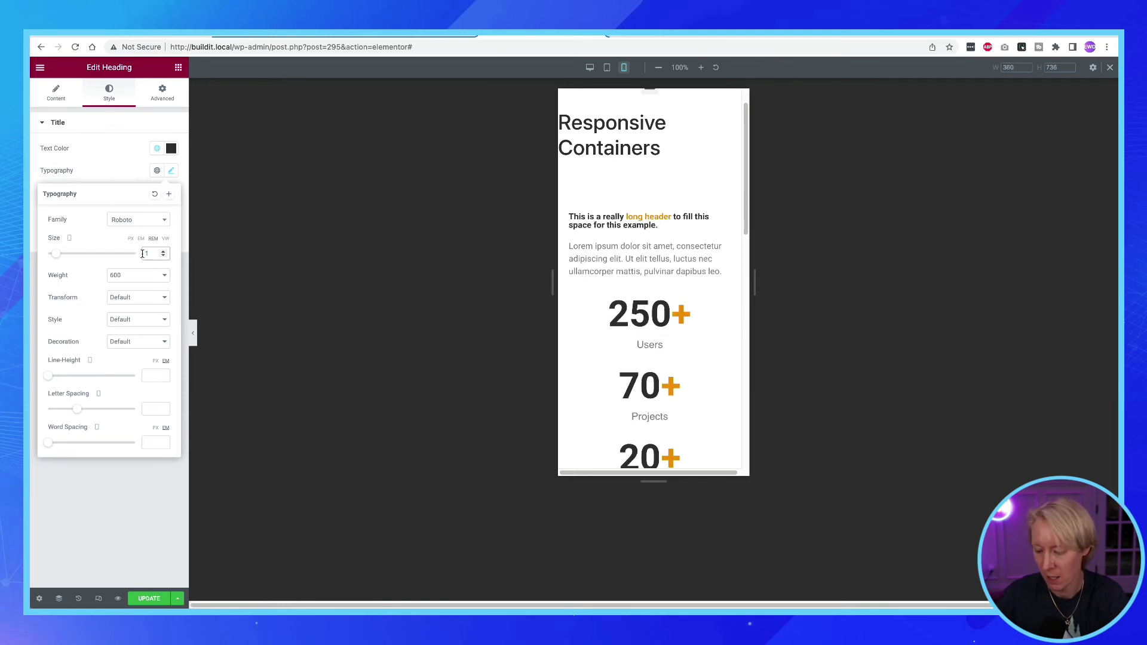
text(.5)
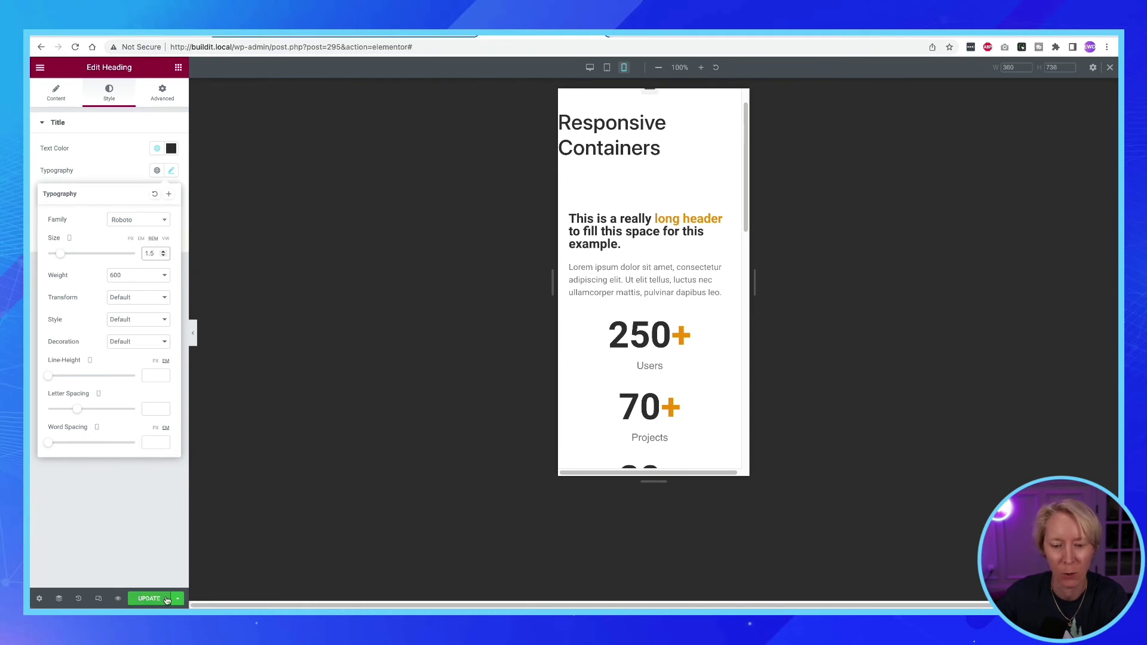
click(142, 600)
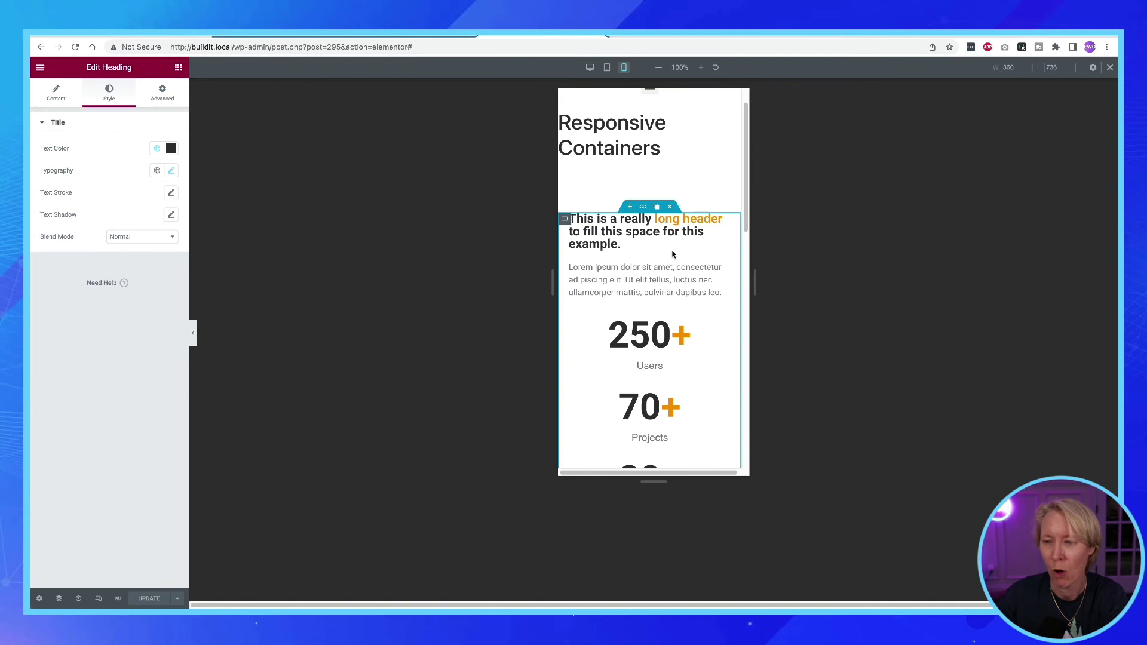
- Set the Header 1 icon box's custom width to 50%
scroll(673, 254, down, 2)
scroll(673, 254, down, 5)
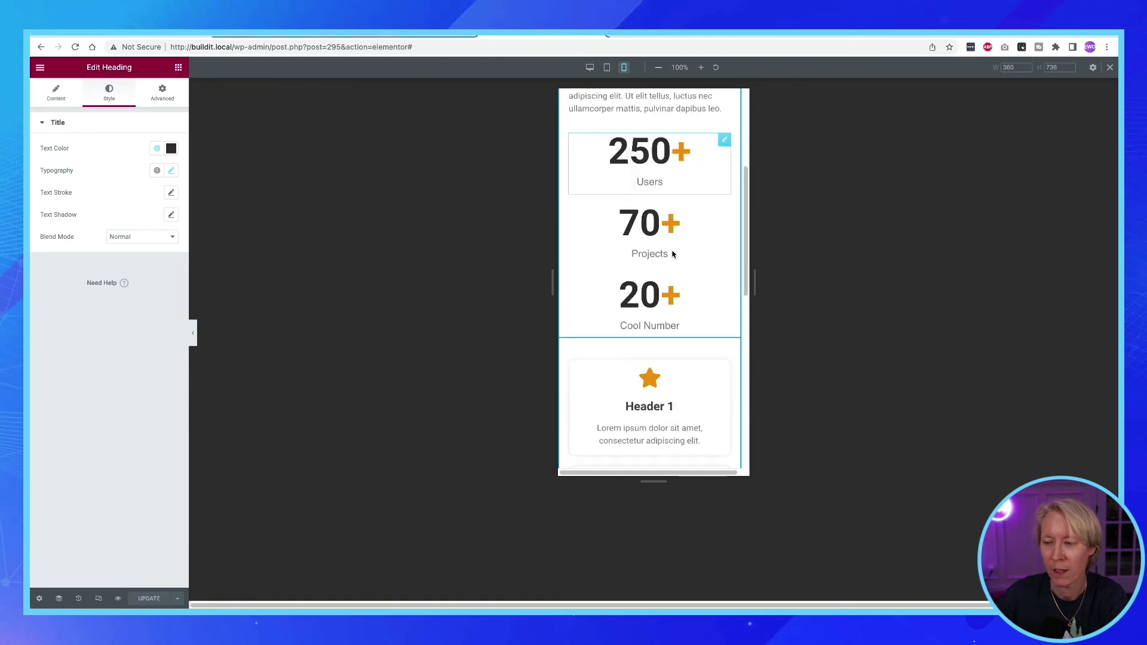
scroll(672, 254, down, 3)
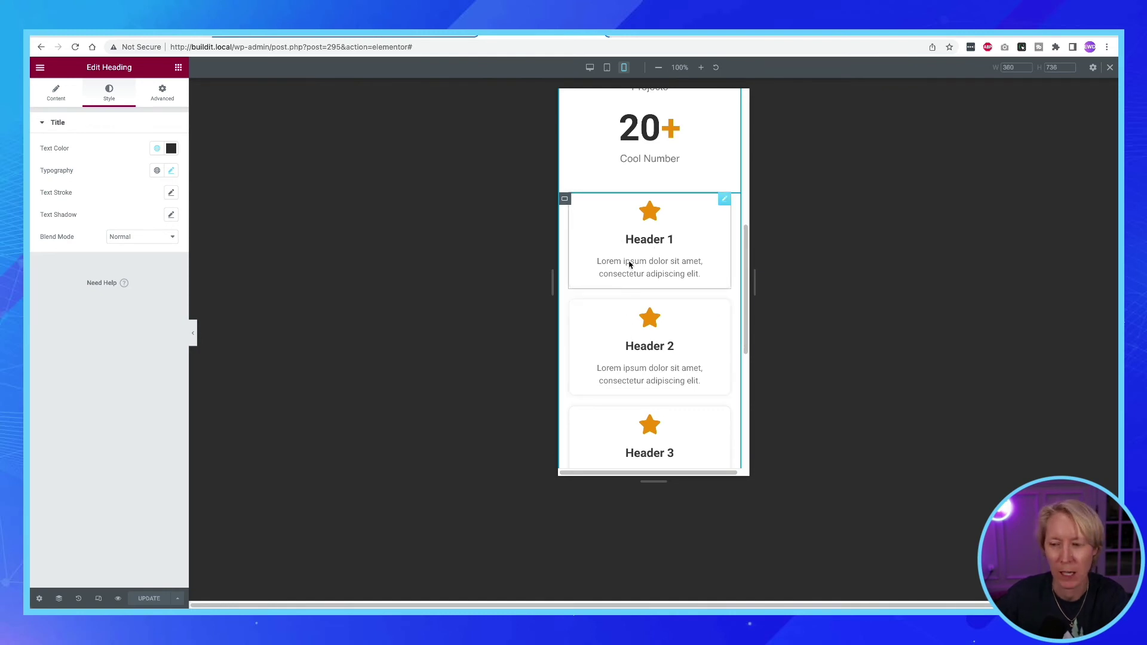
right_click(725, 202)
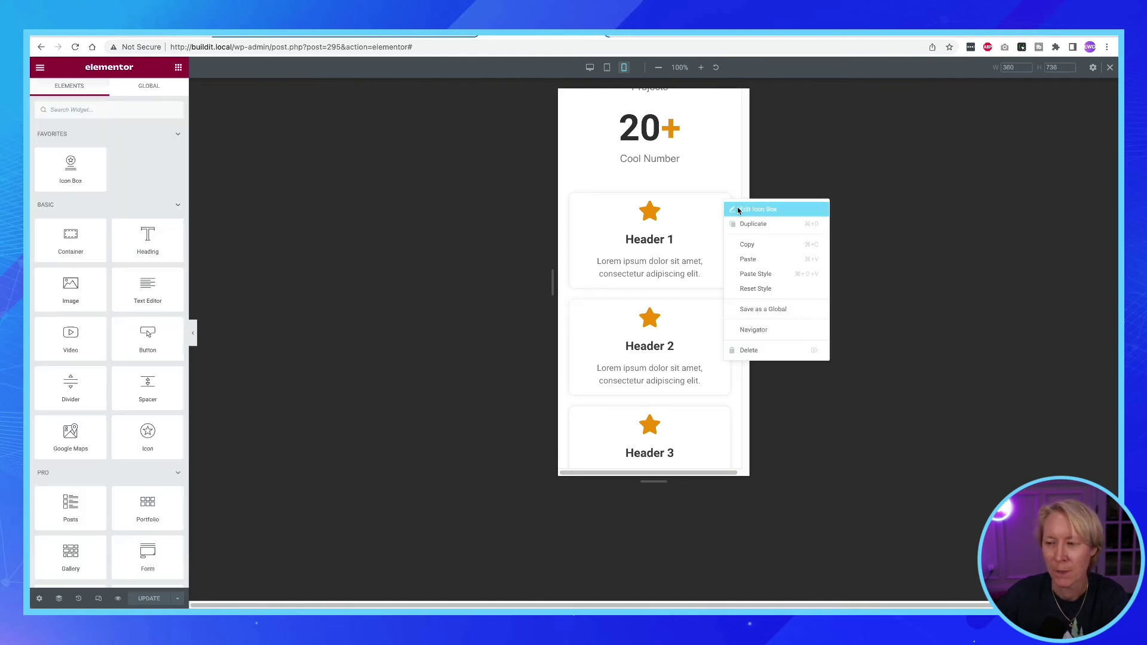
click(741, 210)
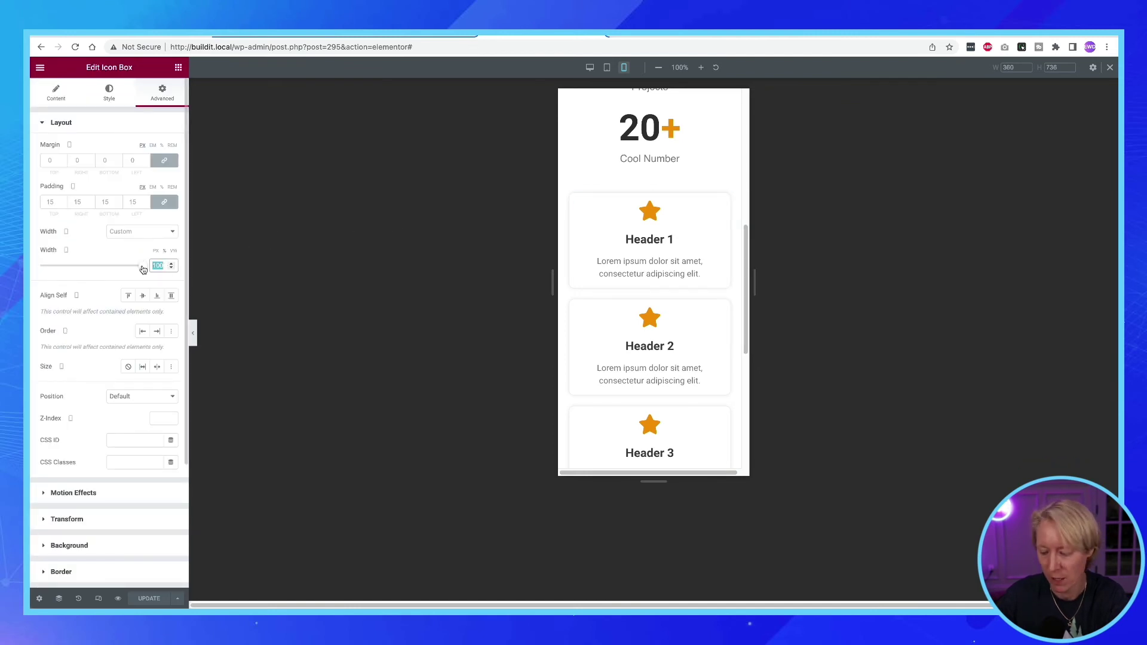
text(50)
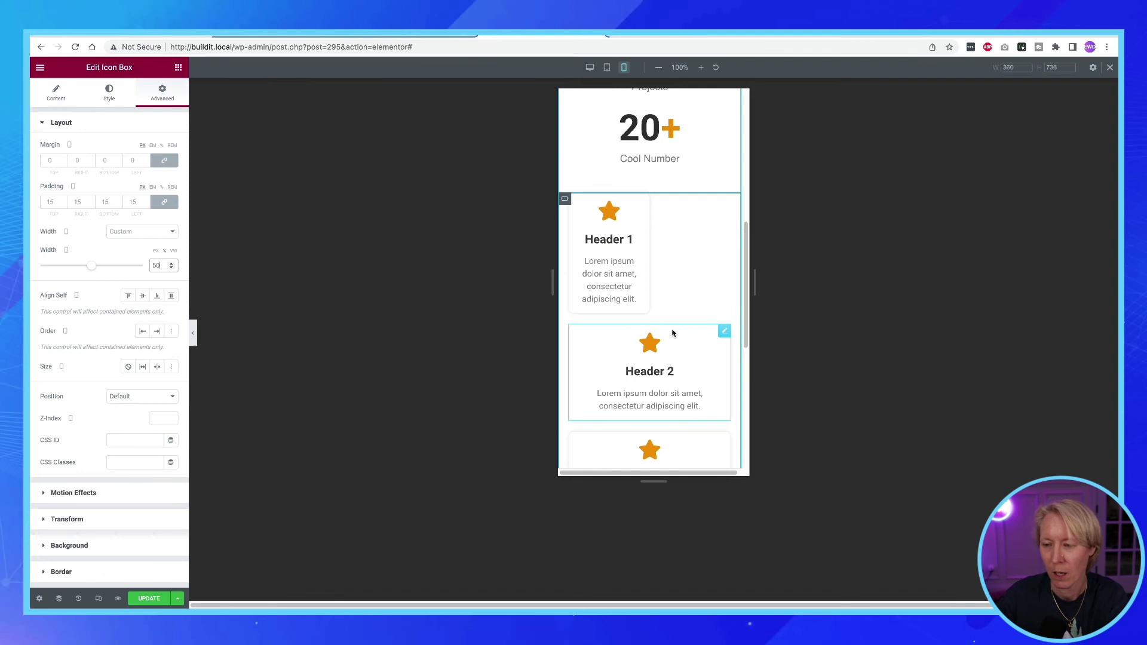
- Copy Header 1 and paste its style onto the Header 2 icon box
right_click(724, 333)
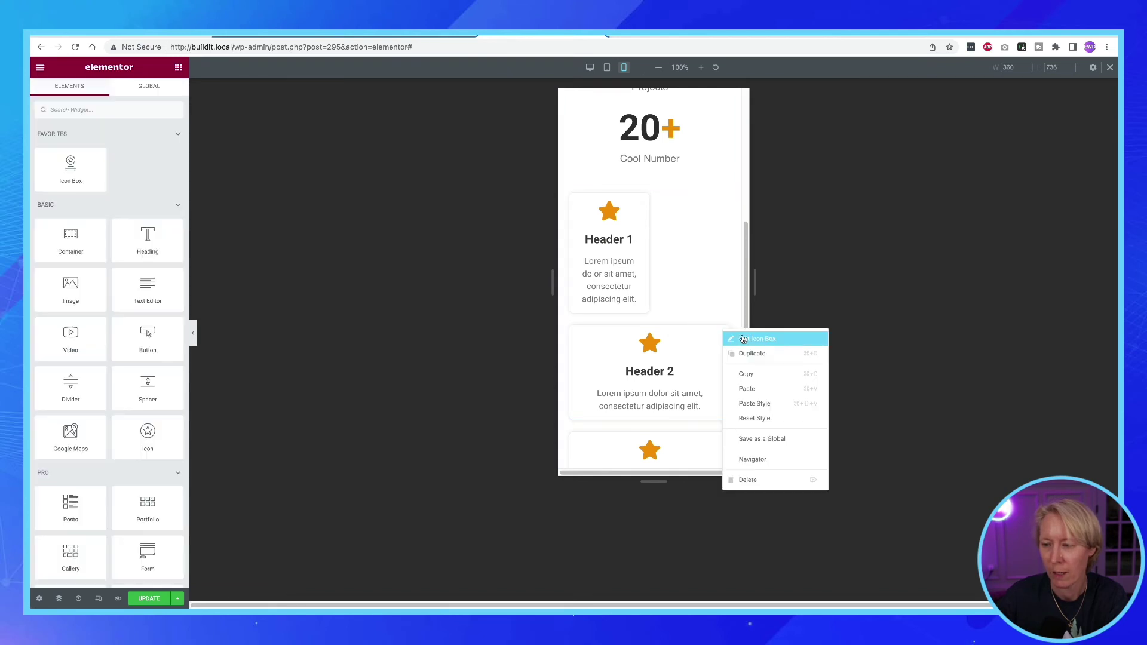
right_click(646, 203)
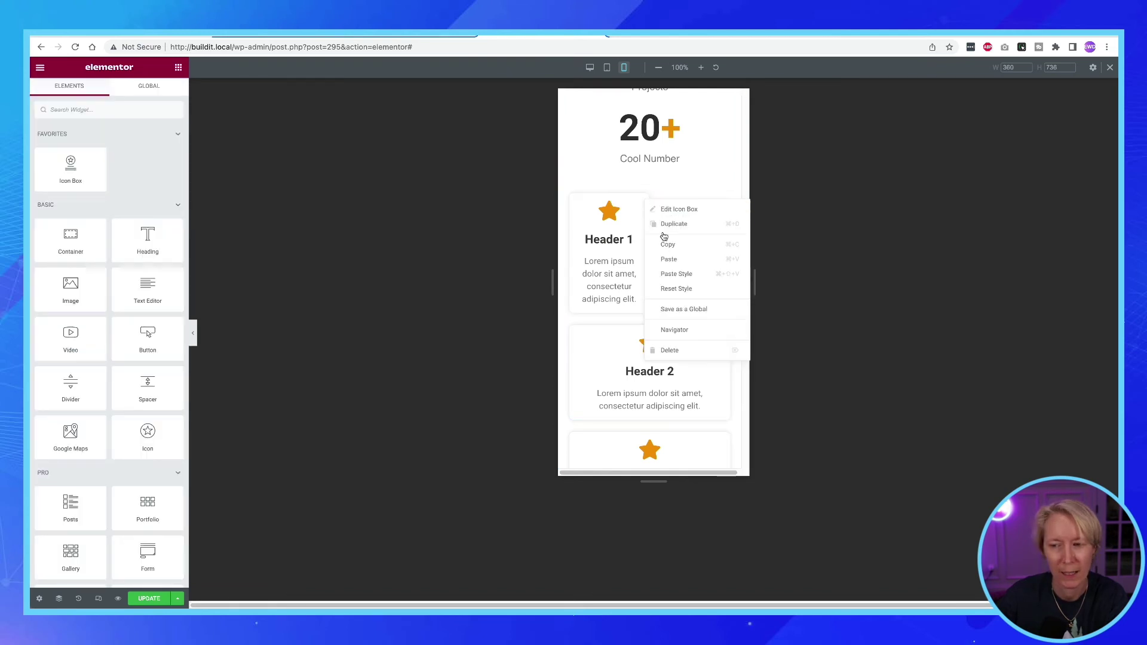
click(663, 242)
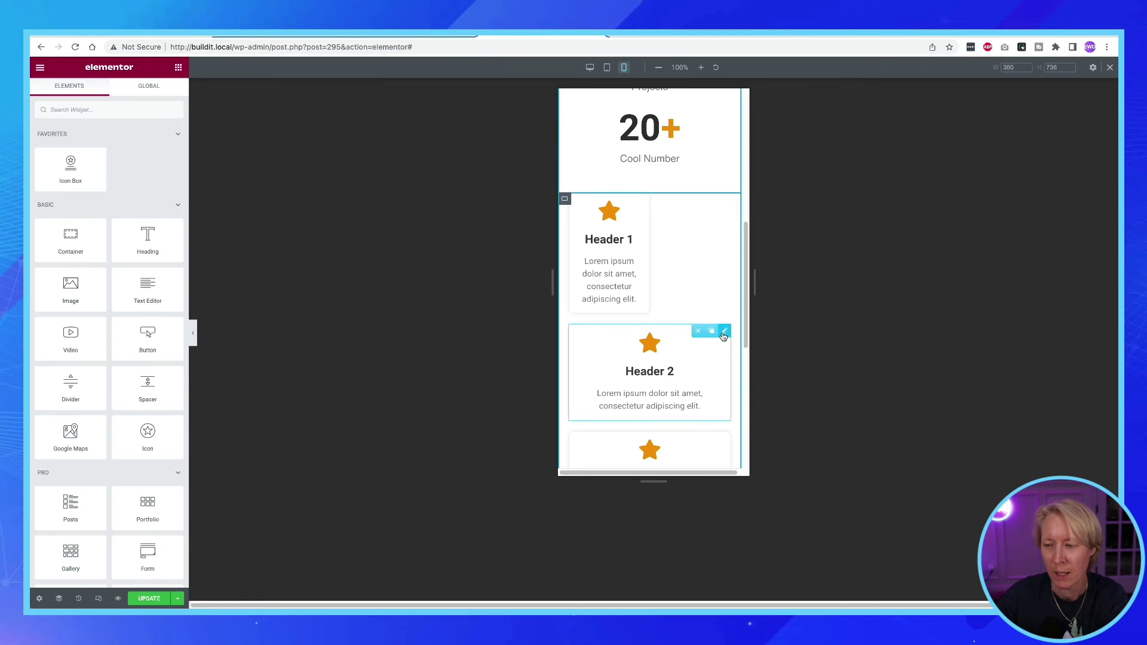
right_click(724, 337)
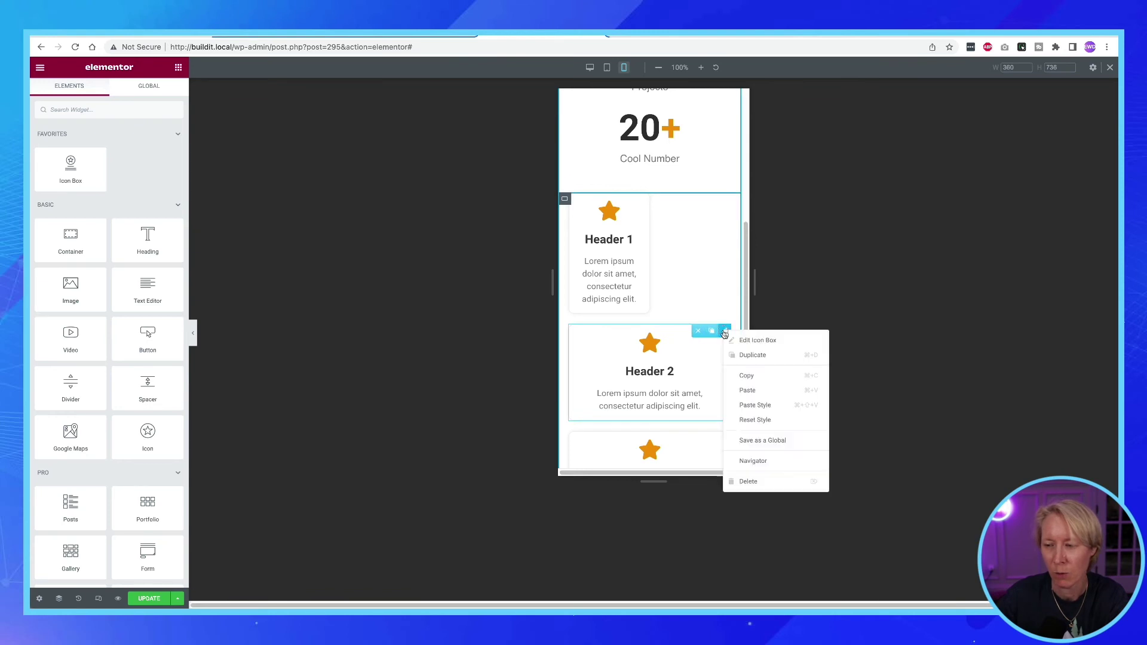
click(755, 407)
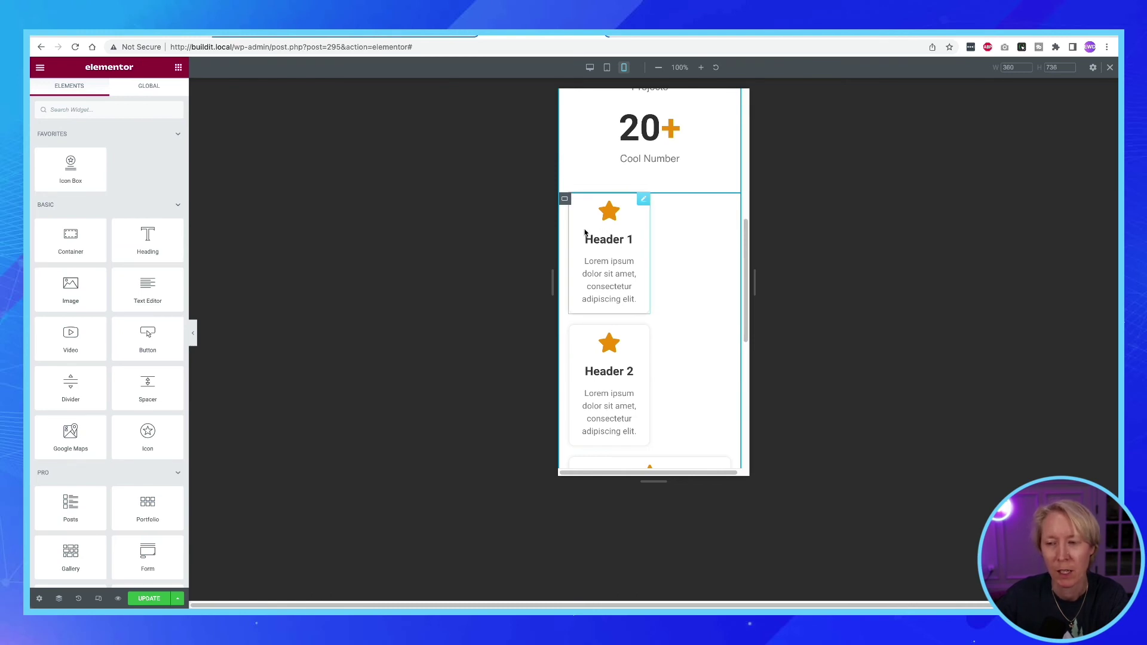
- Open the card container's Layout > Items settings and clear the Elements Gap value
right_click(565, 201)
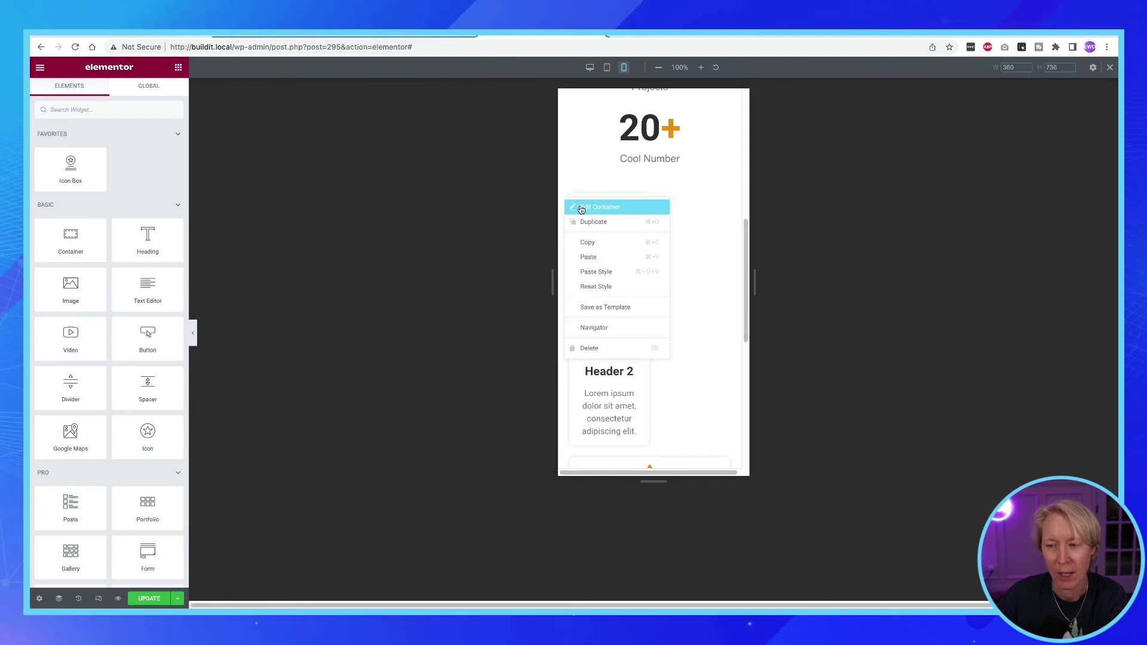
click(581, 208)
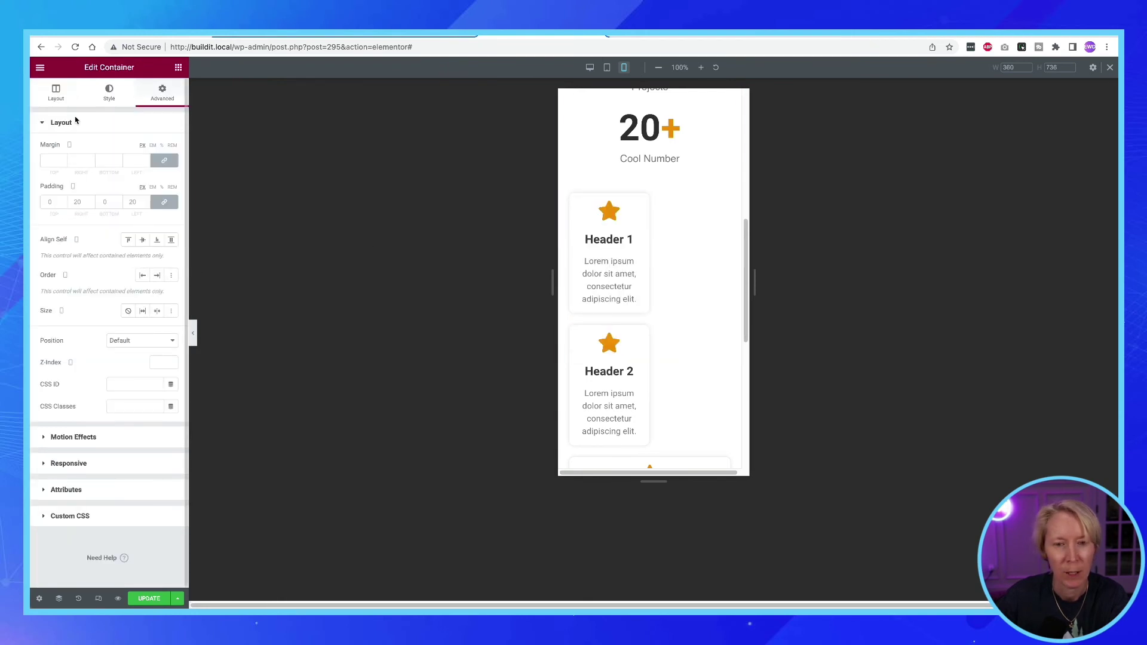
click(59, 95)
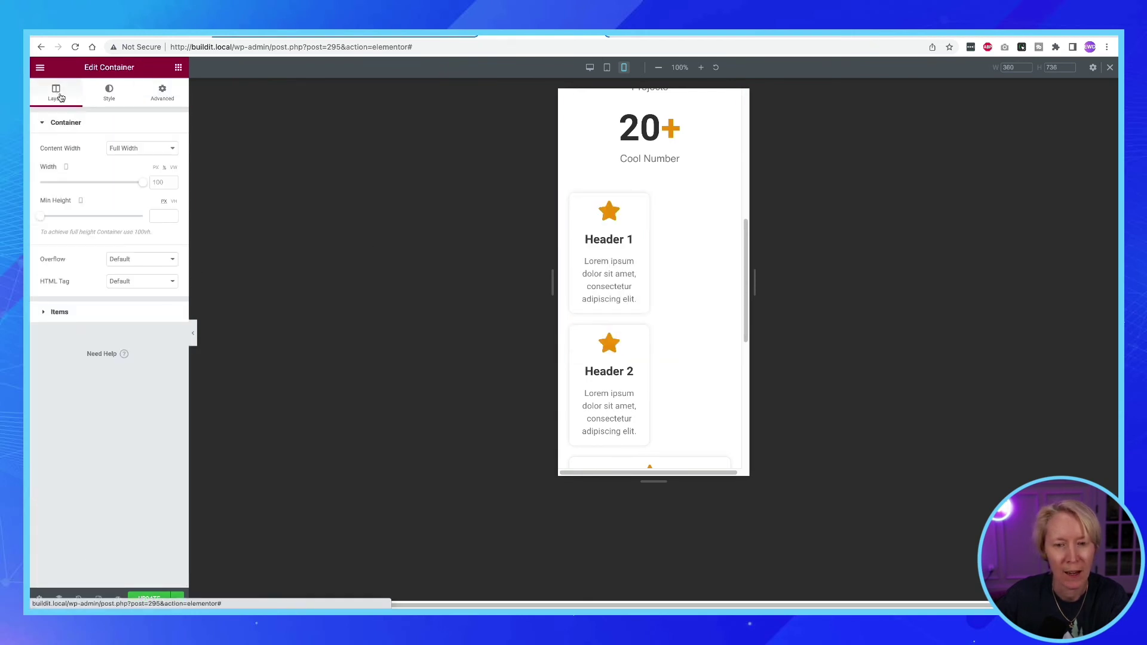
click(86, 314)
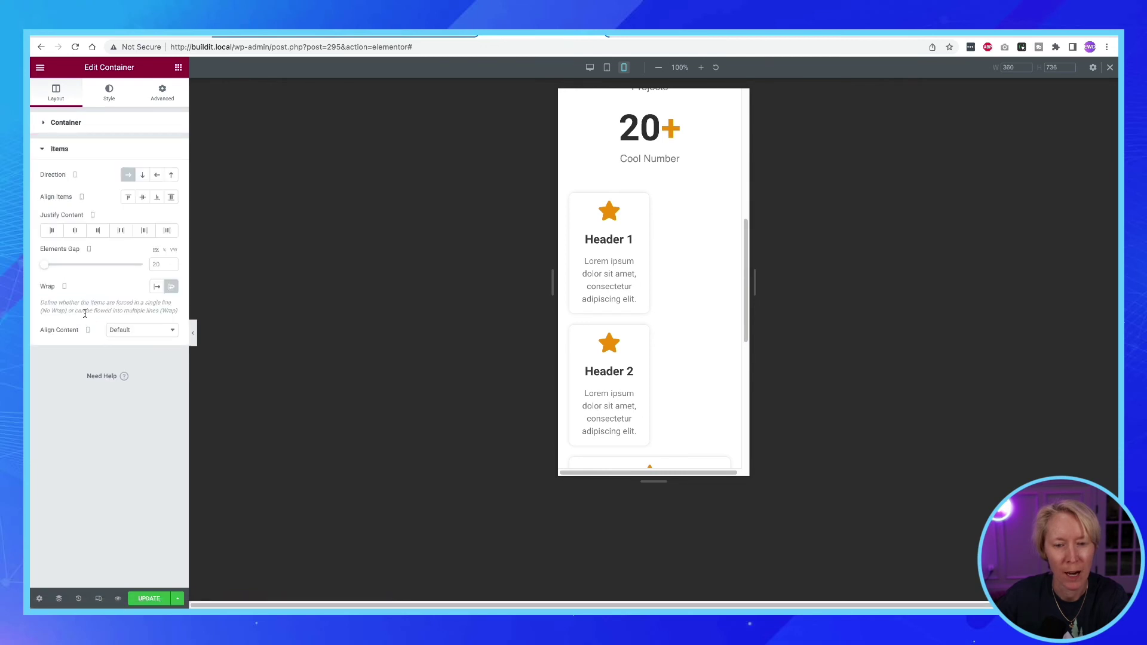
click(158, 266)
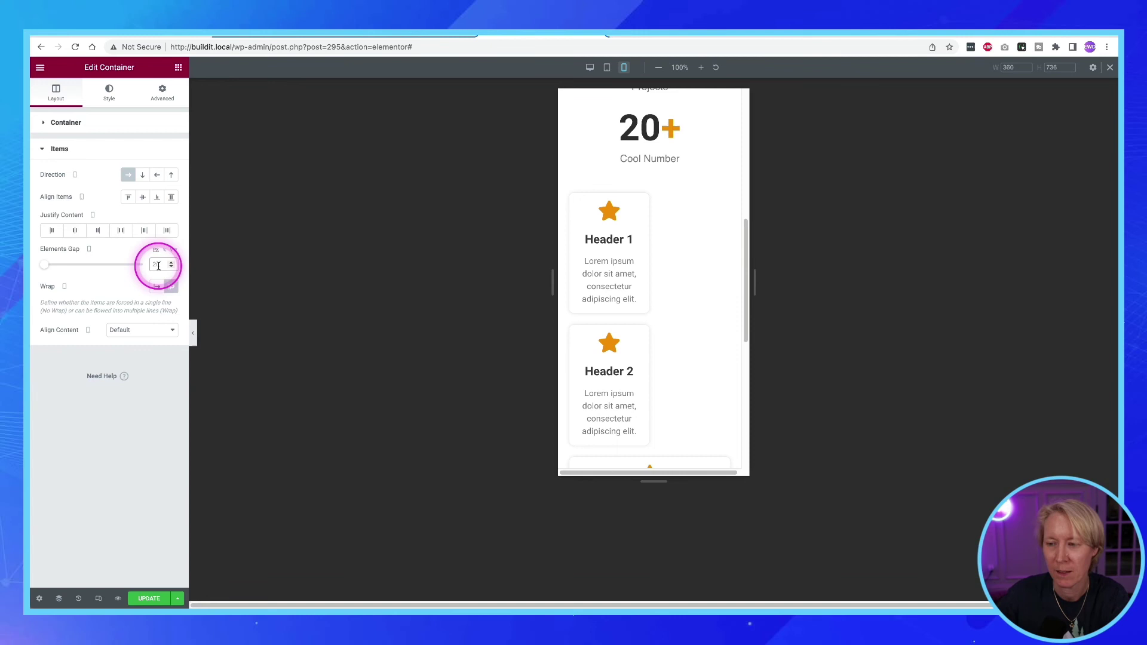
key(BackSpace)
click(159, 265)
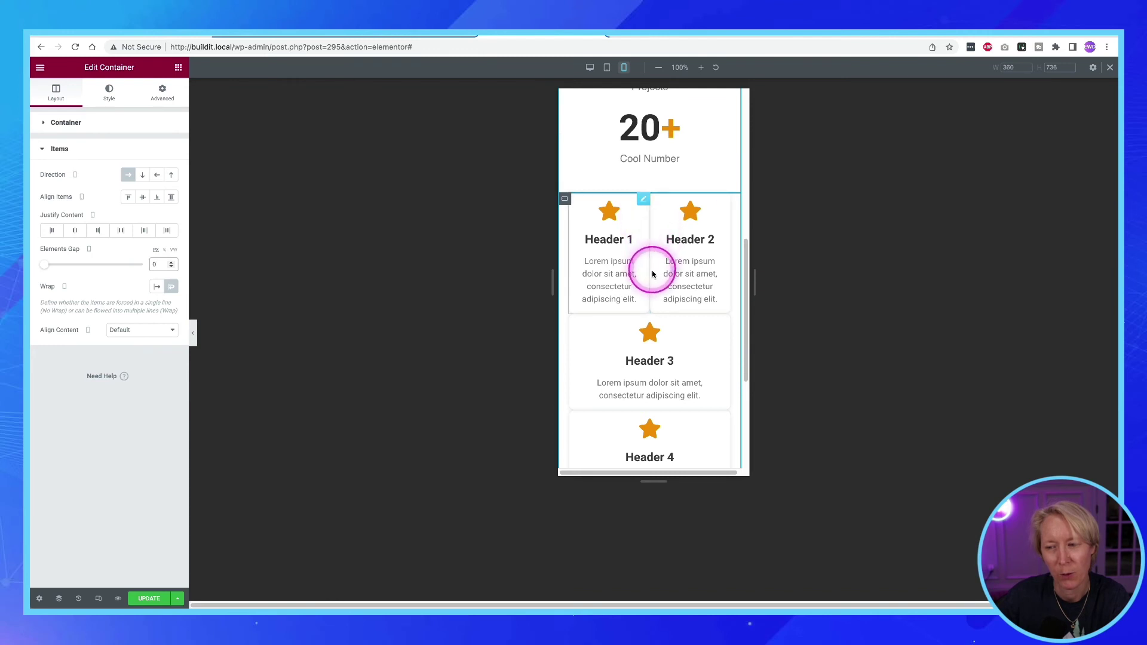
- Set the container's Elements Gap back to 20
mouse_move(653, 216)
mouse_down()
mouse_move(646, 239)
mouse_move(555, 249)
mouse_move(630, 243)
mouse_move(644, 210)
mouse_move(648, 237)
mouse_move(623, 251)
mouse_move(619, 226)
mouse_move(607, 226)
mouse_move(612, 271)
mouse_up()
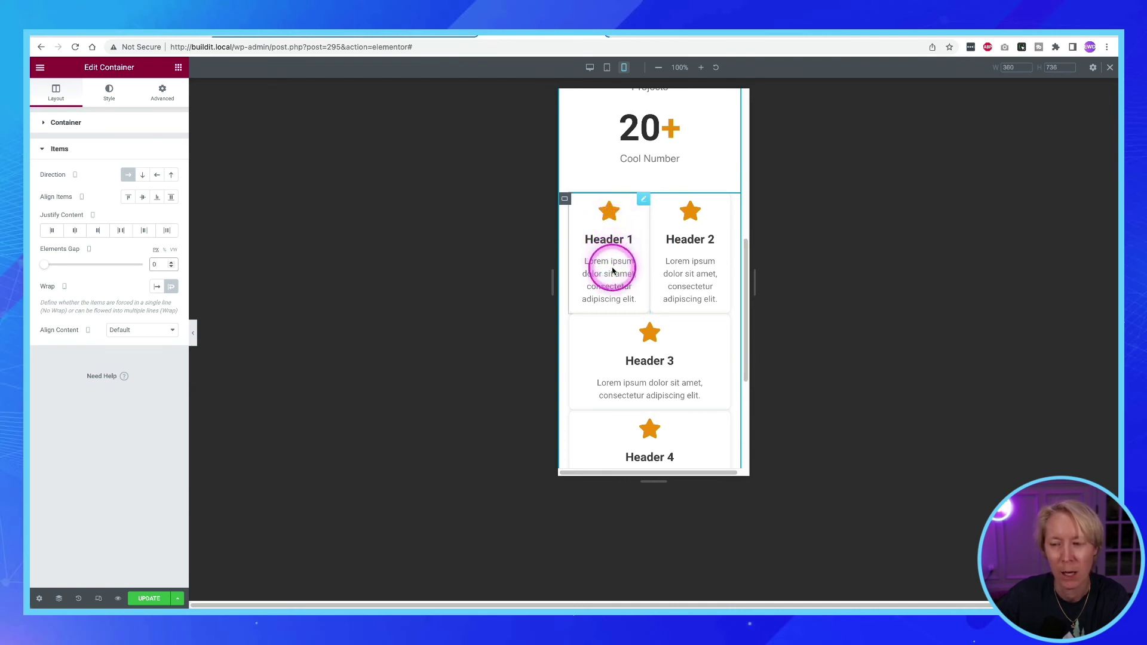
double_click(156, 263)
text(20)
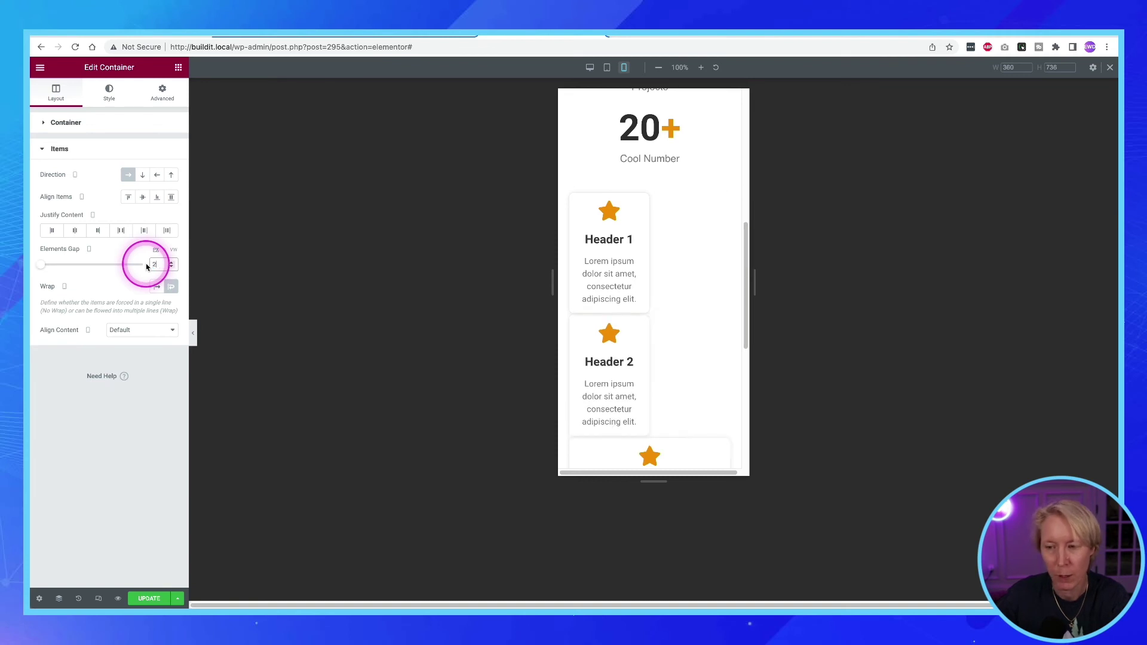
double_click(154, 264)
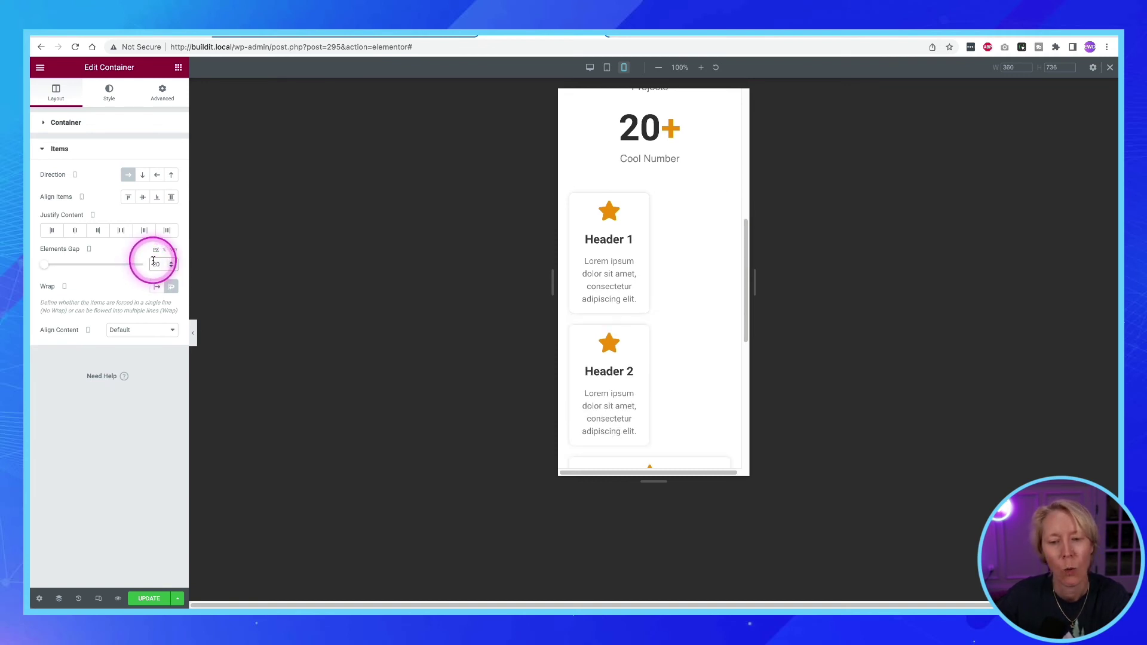
mouse_move(615, 205)
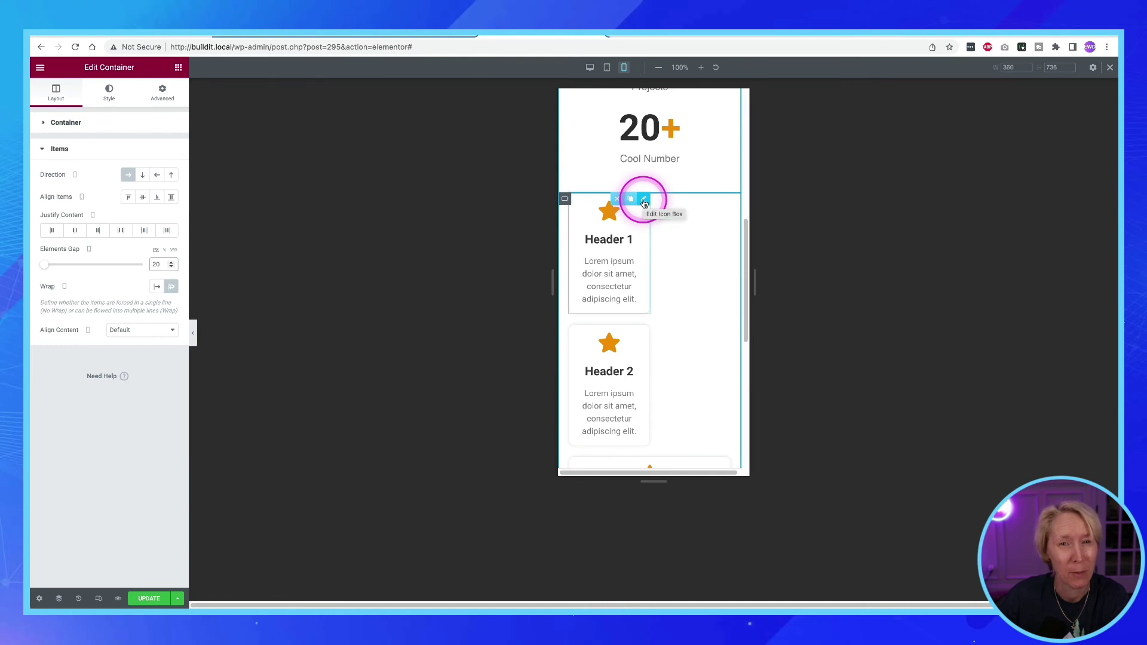
- Change the Header 1 icon box's custom width from 50 to 48
right_click(645, 203)
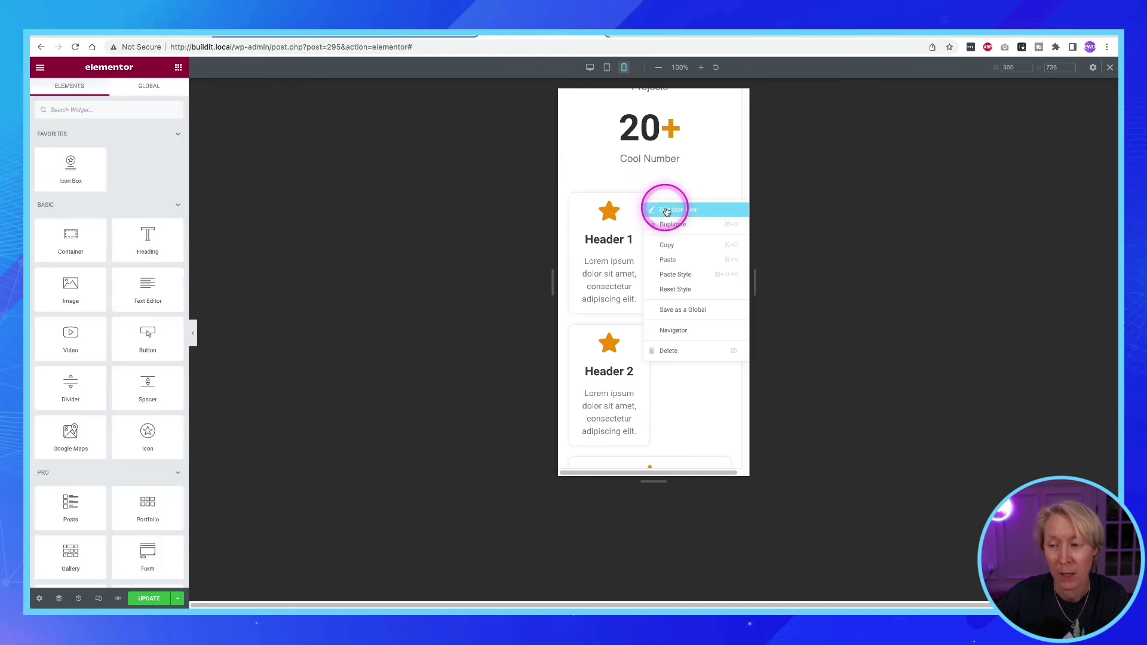
click(667, 211)
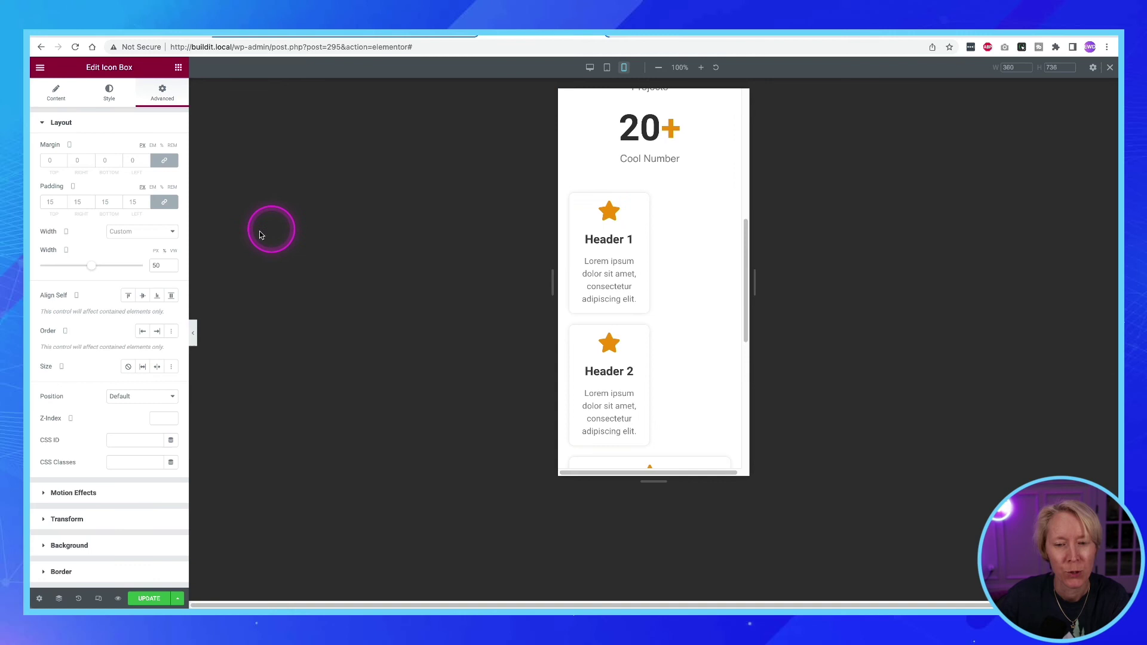
double_click(160, 265)
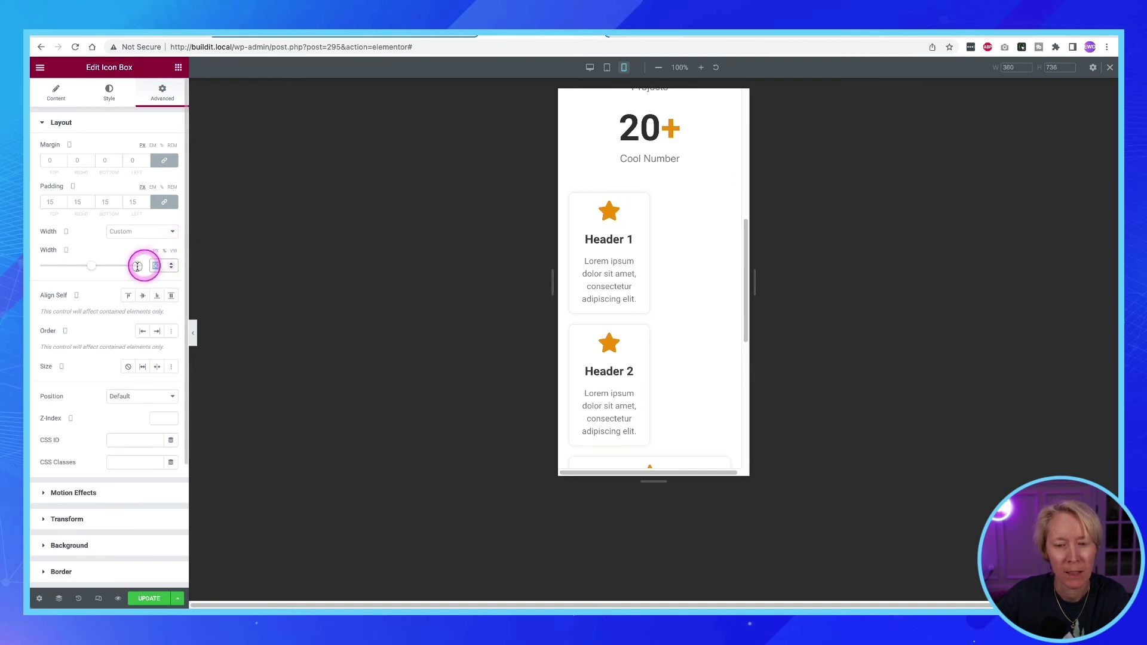
text(48)
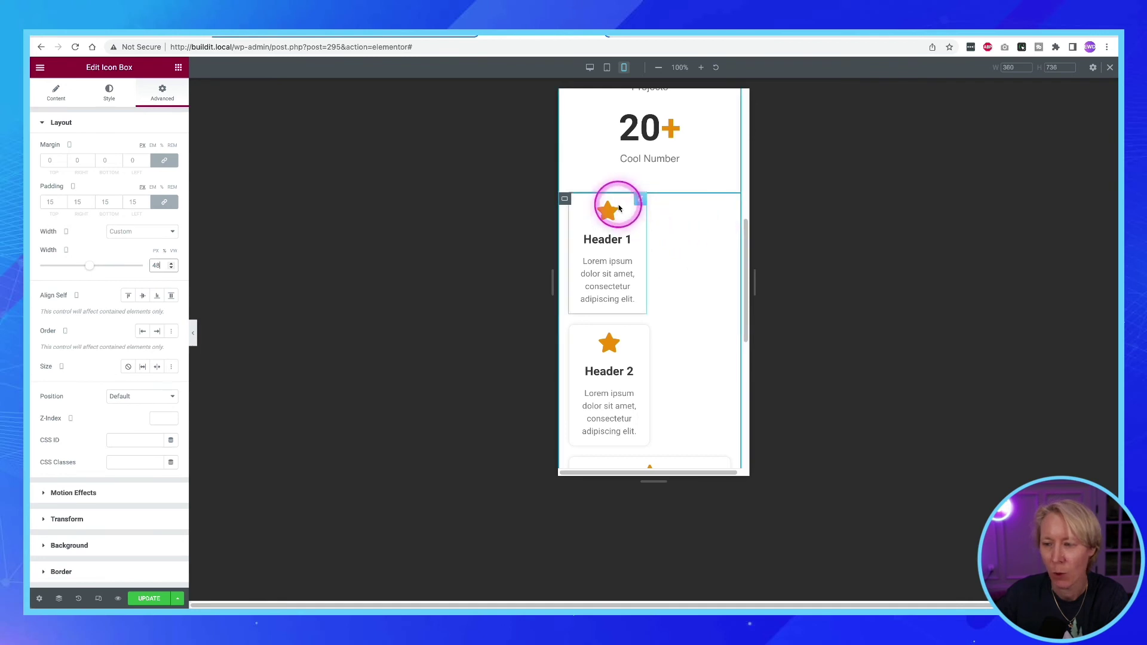
- Copy Header 1 and paste its style onto the Header 2 icon box
right_click(649, 206)
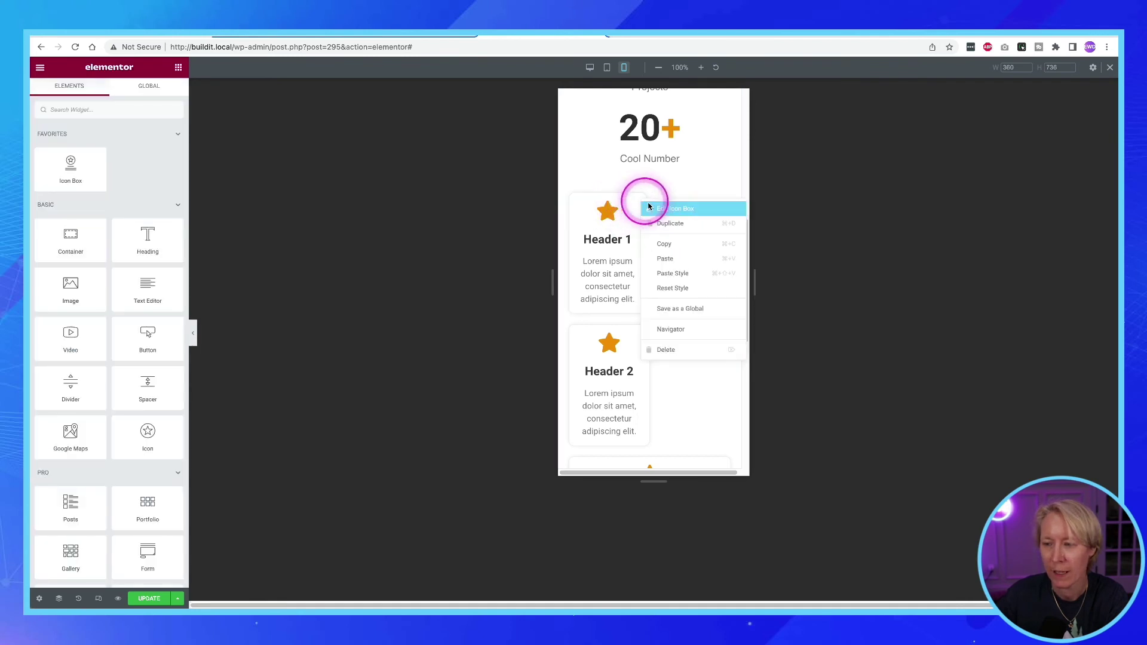
click(664, 244)
right_click(647, 333)
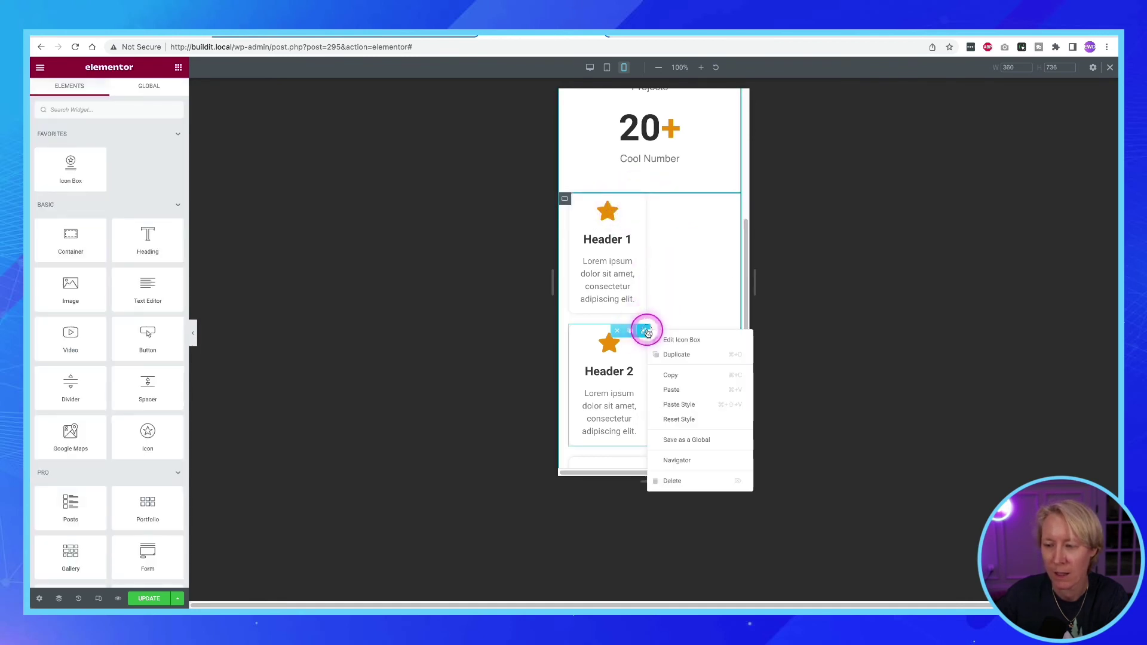
click(680, 404)
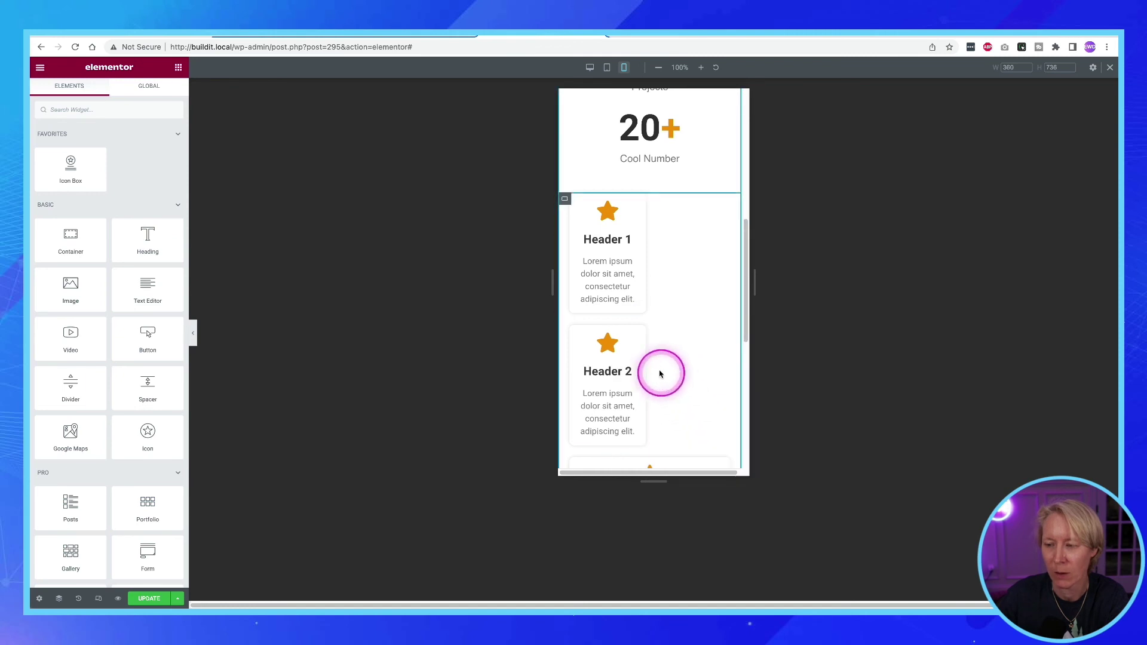
right_click(641, 200)
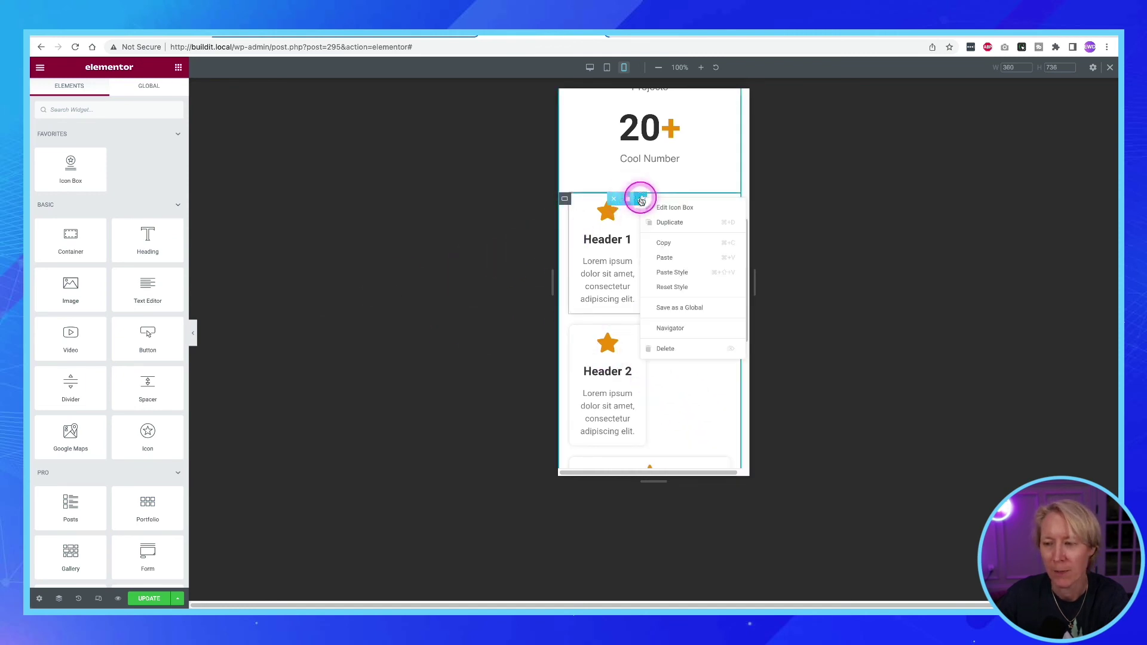
- Change Header 1's width to 47 and paste its style onto Header 2
click(659, 208)
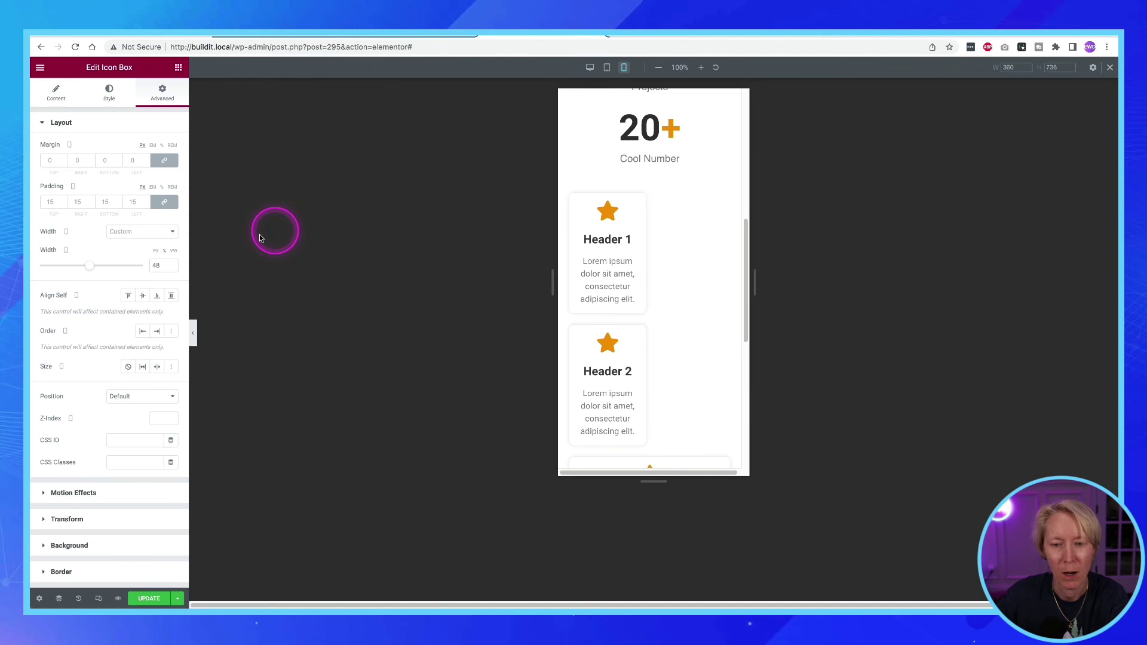
drag(158, 266, 135, 264)
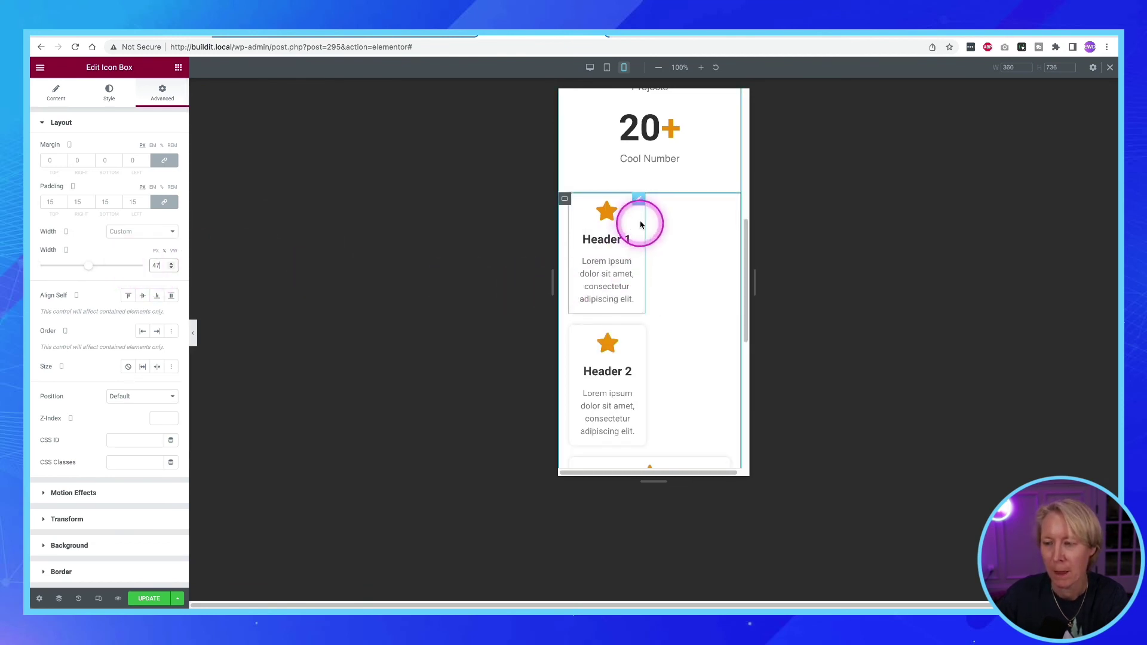
right_click(637, 200)
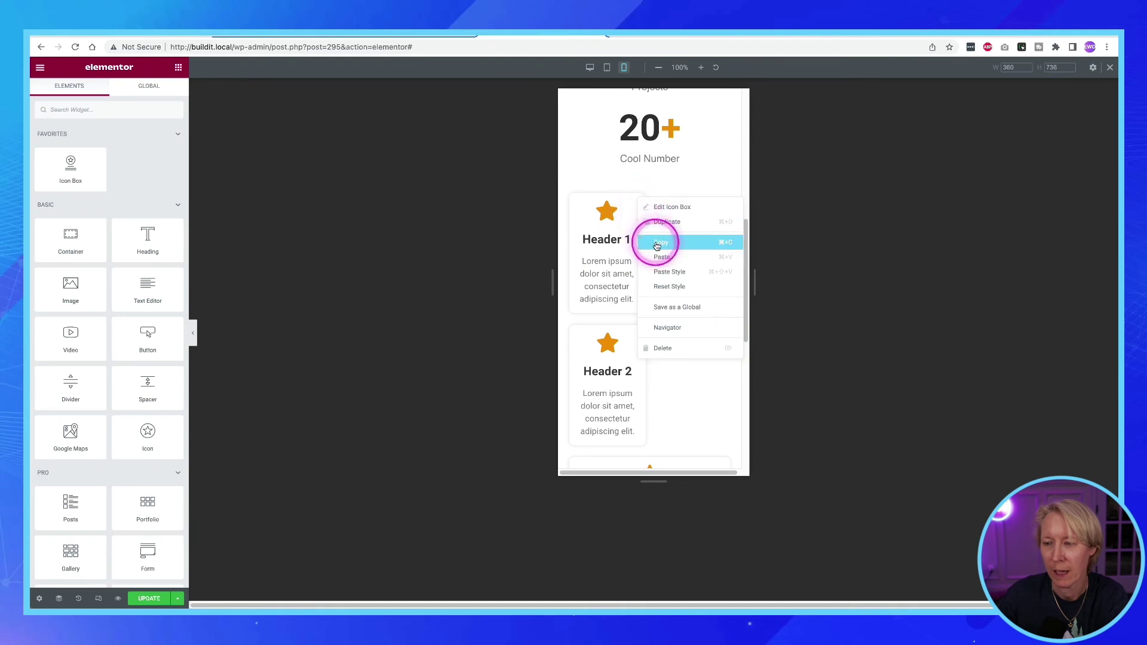
click(654, 241)
right_click(639, 331)
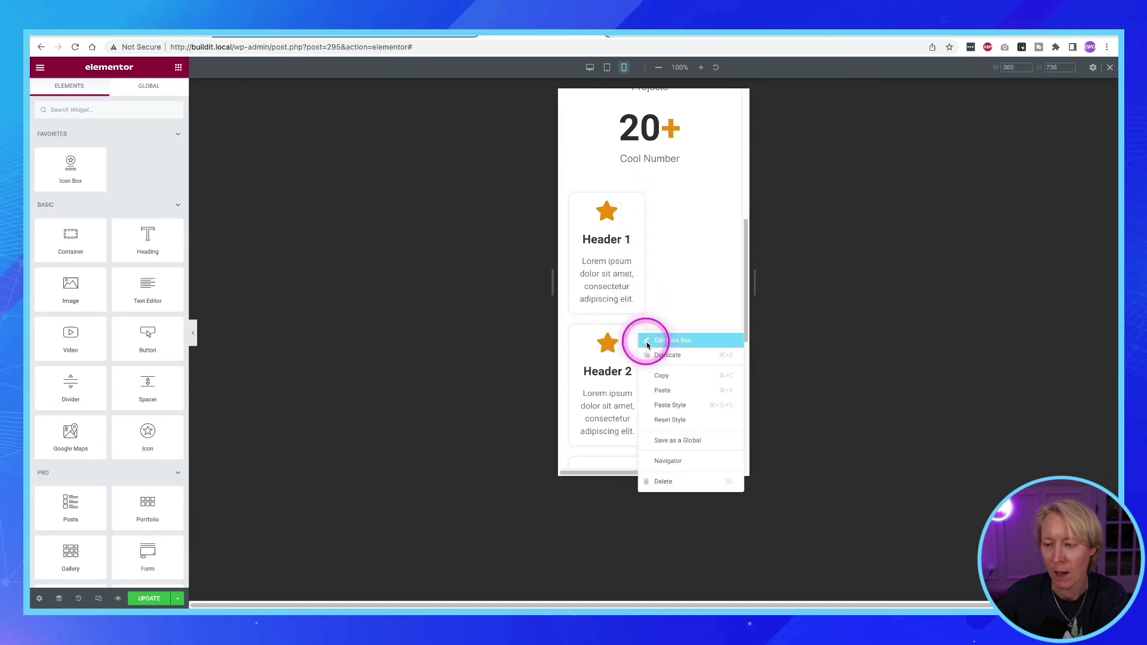
click(665, 391)
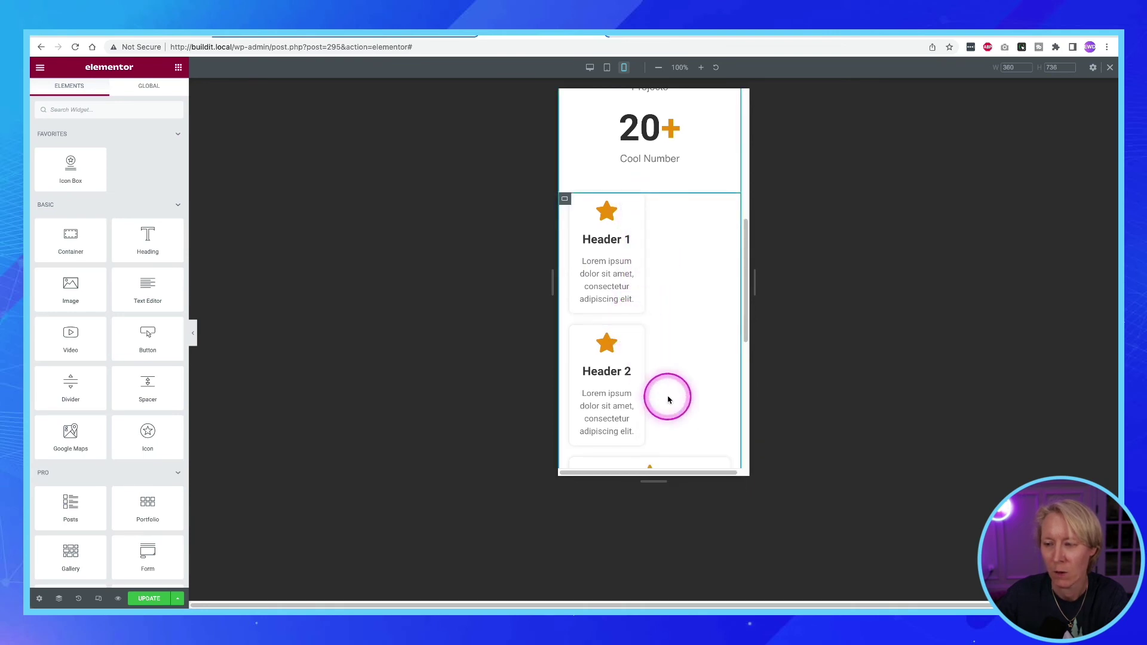
mouse_move(637, 331)
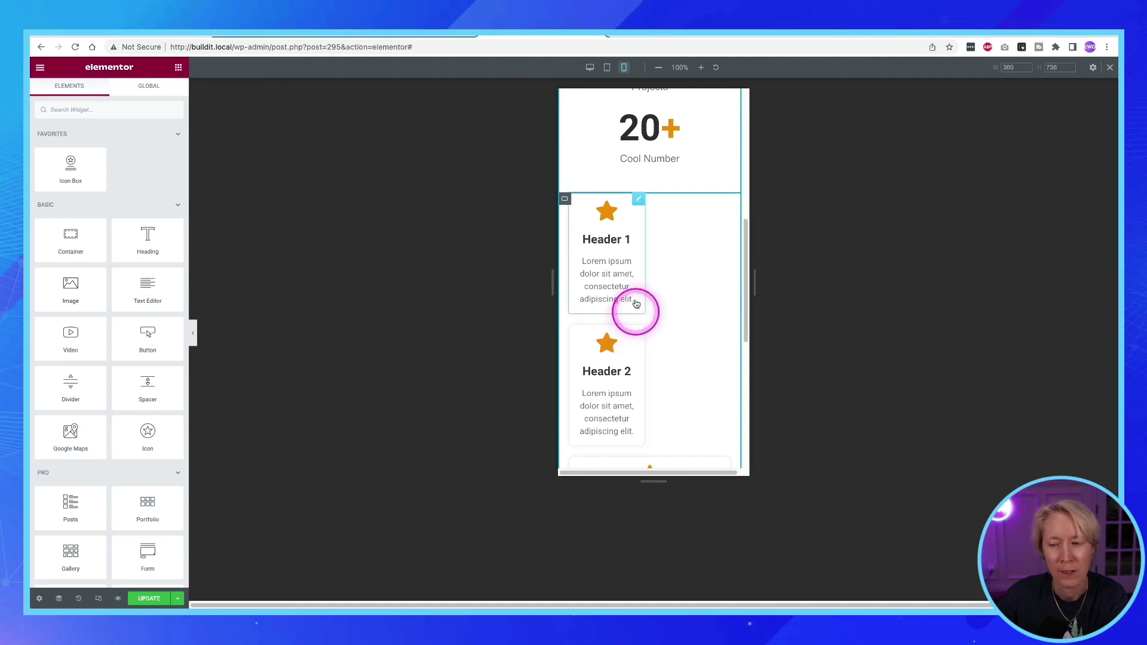
- Reopen the Header 1 icon box settings after dismissing the browser's context menus
right_click(640, 200)
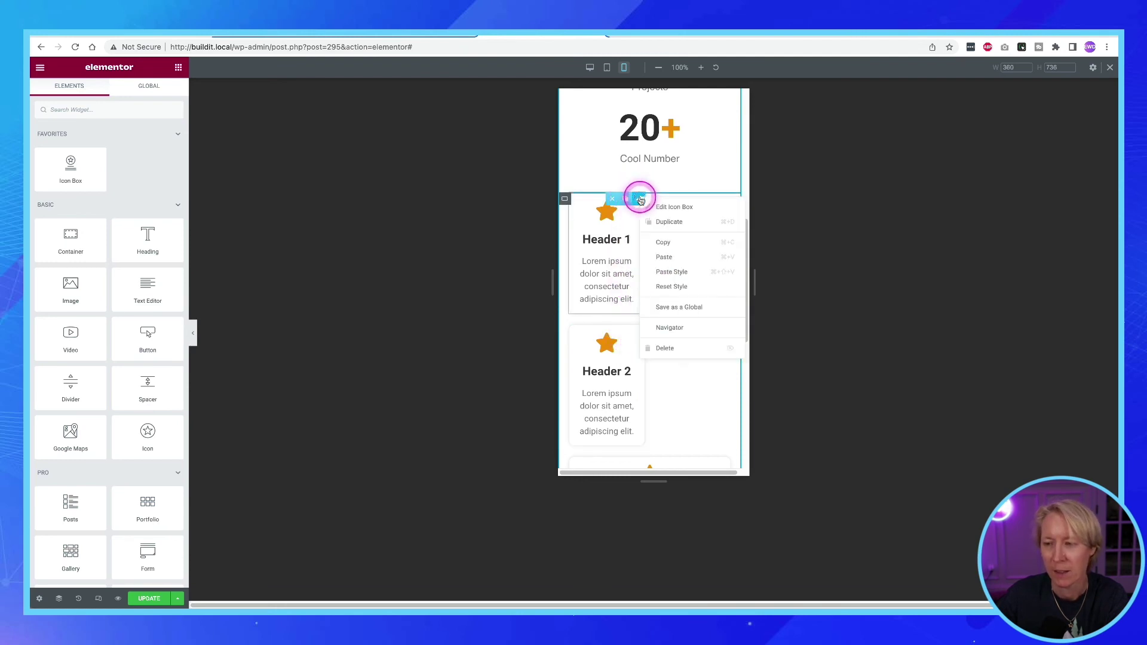
right_click(670, 207)
click(660, 207)
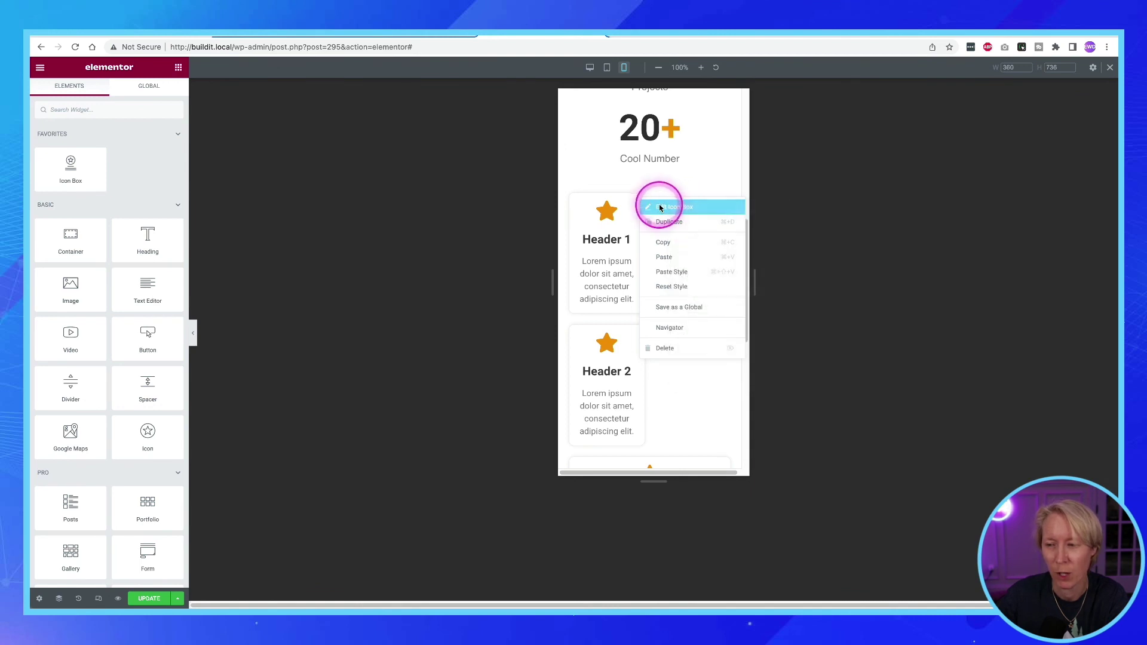
right_click(662, 209)
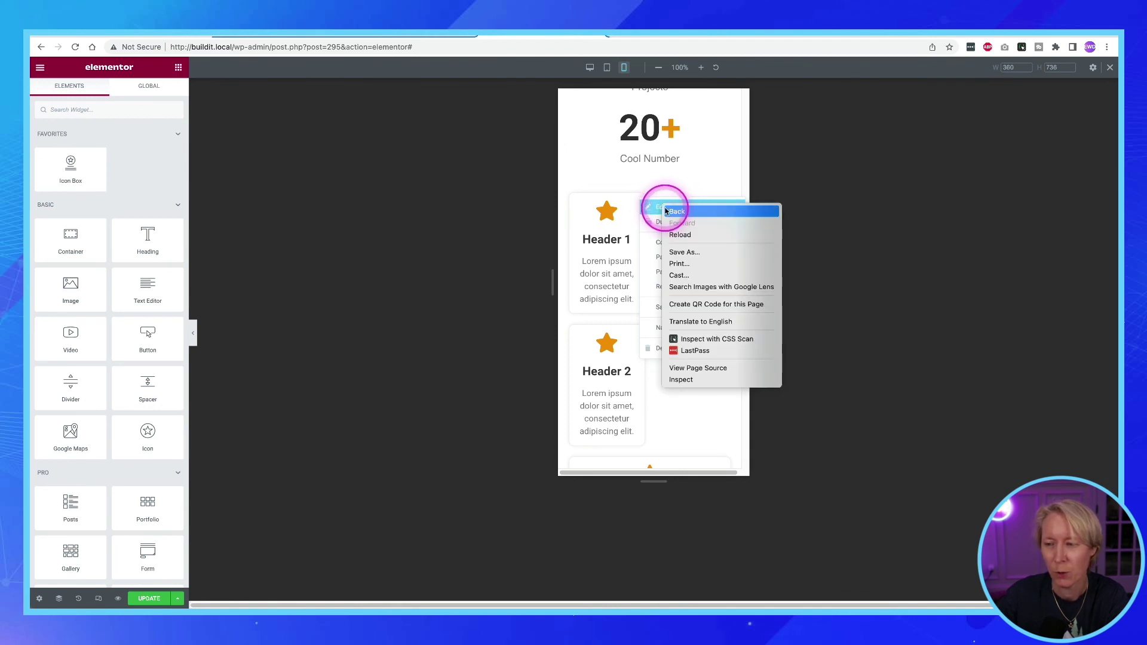
click(650, 206)
right_click(688, 211)
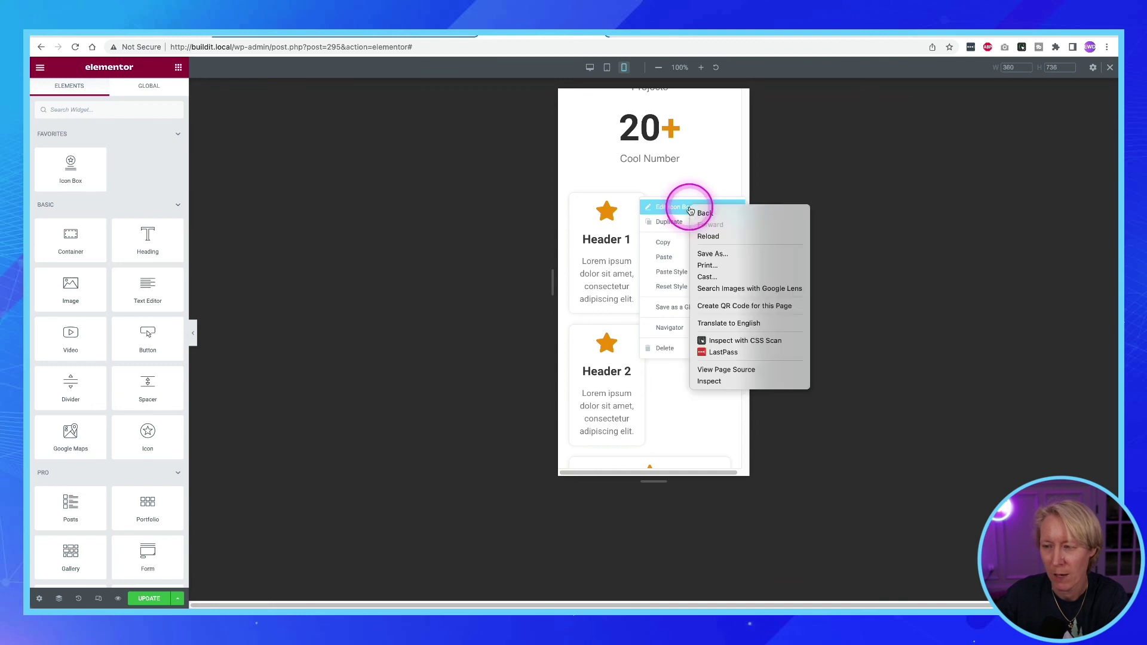
click(682, 210)
click(680, 208)
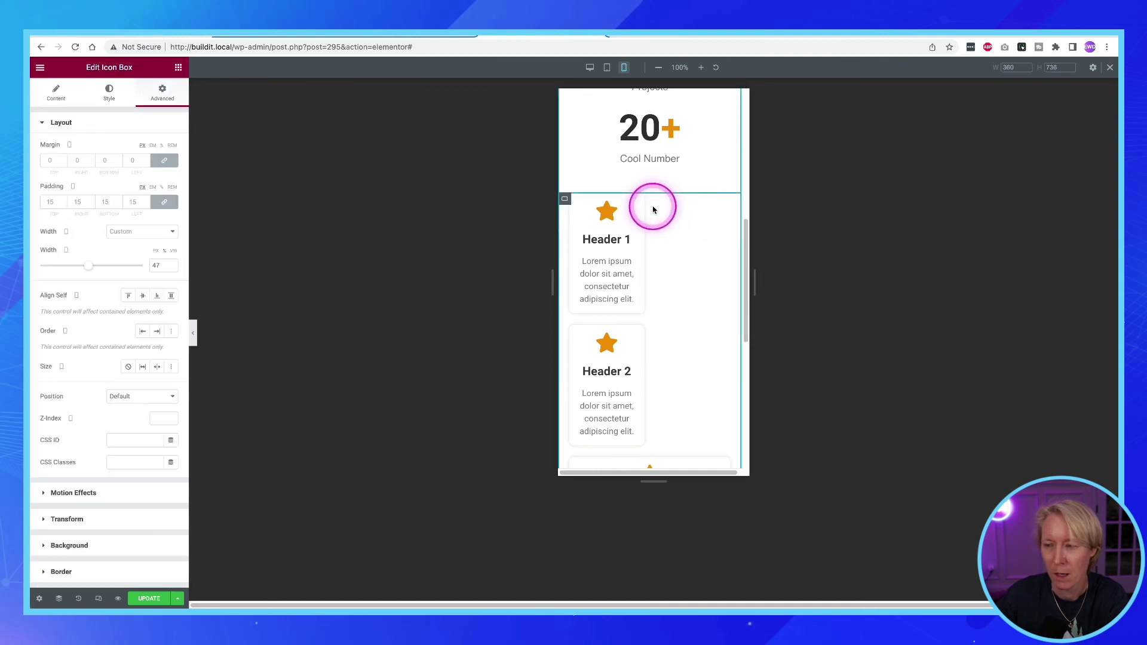
- Change the Header 1 icon box's width from 47 to 46
double_click(158, 266)
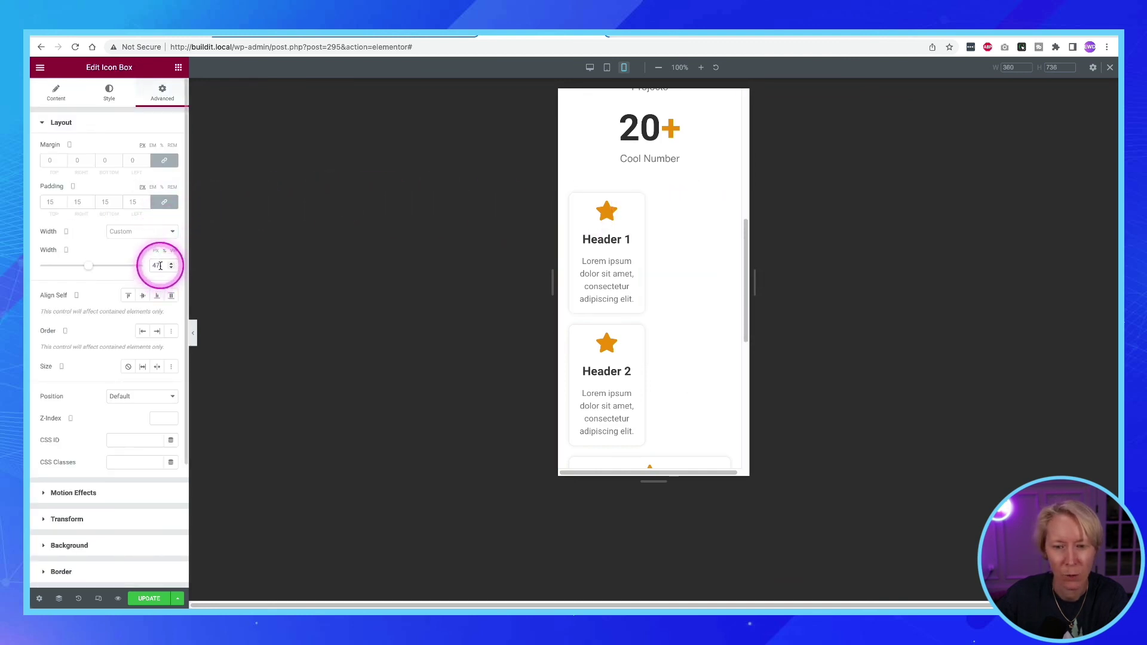
text(46)
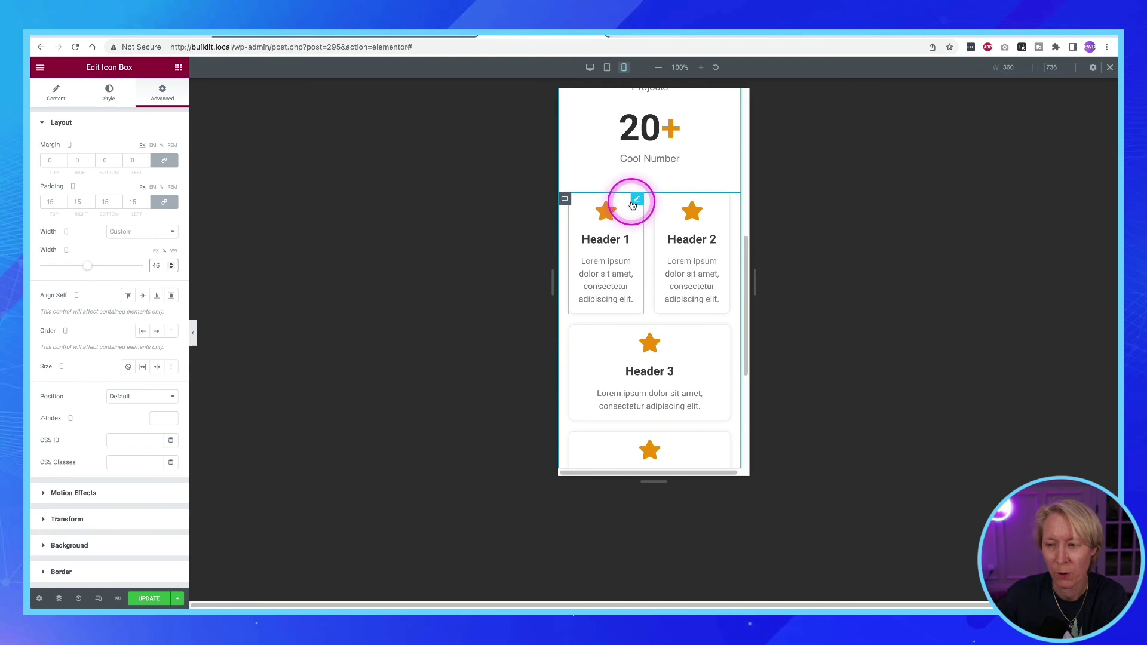
right_click(637, 201)
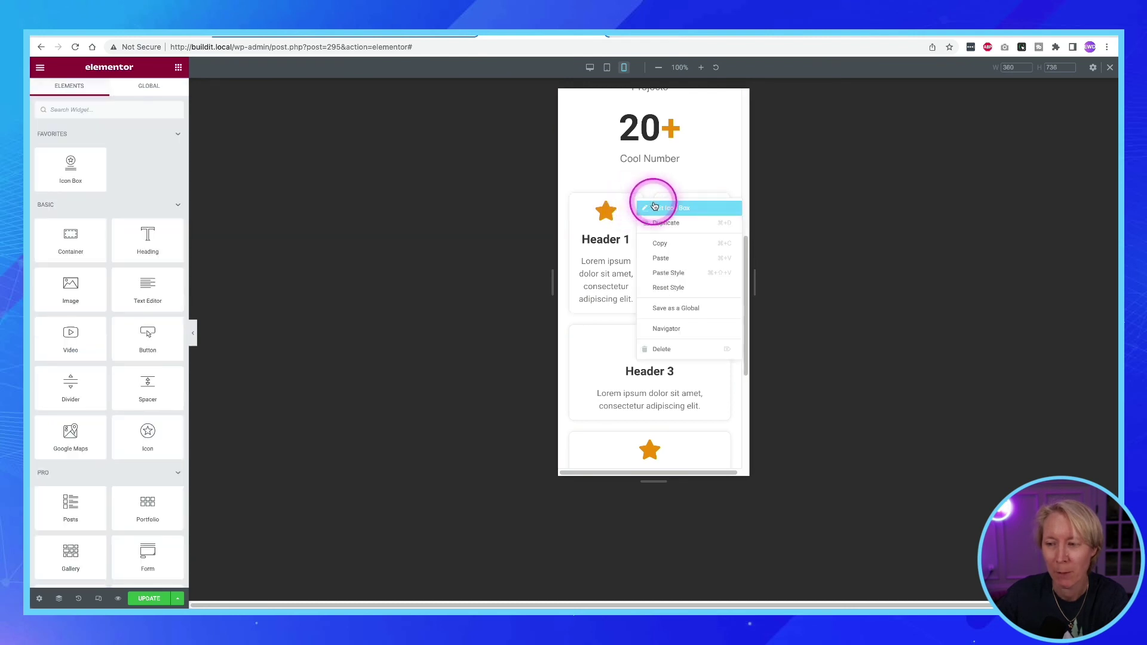
click(655, 201)
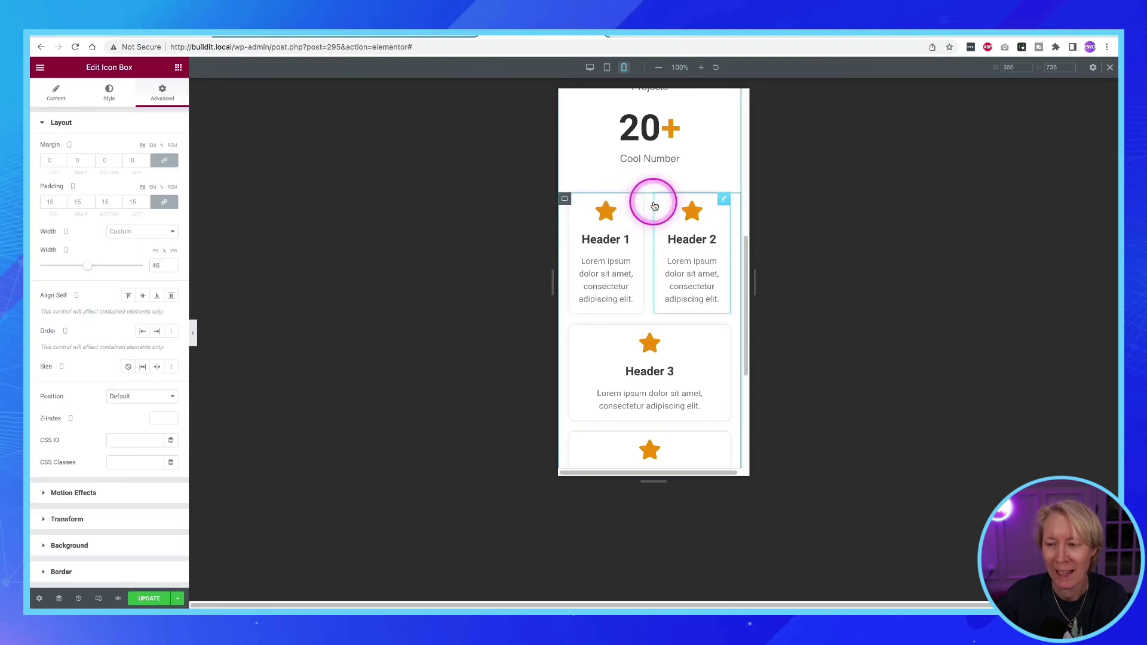
- Paste Header 1's style onto Headers 2, 3 and 4
right_click(724, 204)
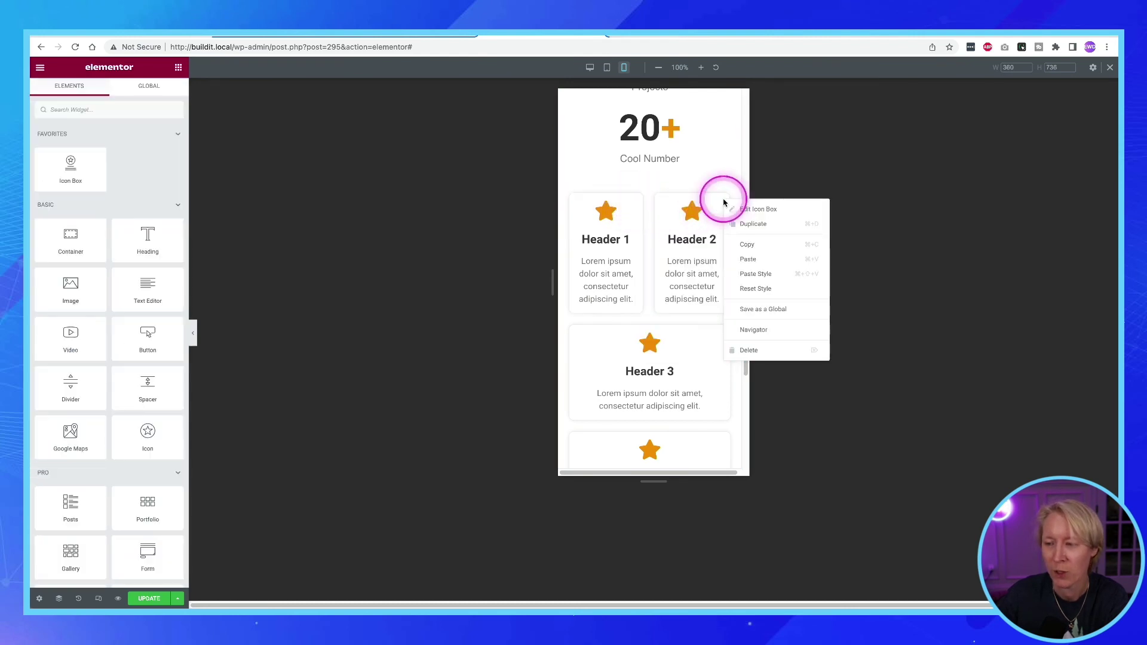
click(744, 275)
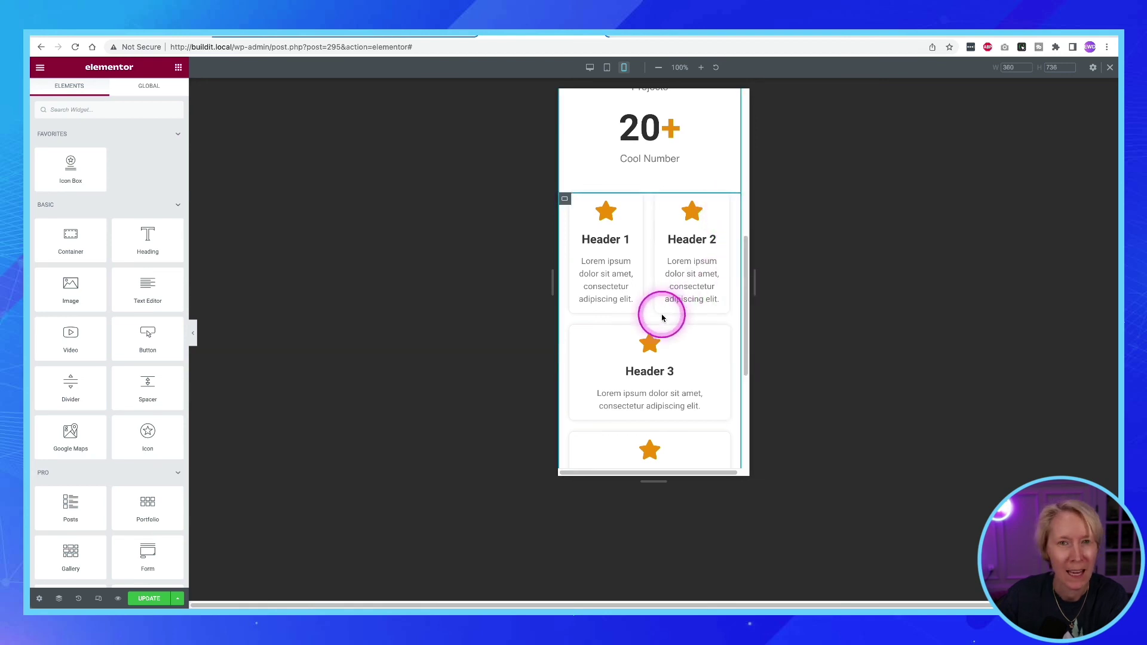
mouse_move(726, 333)
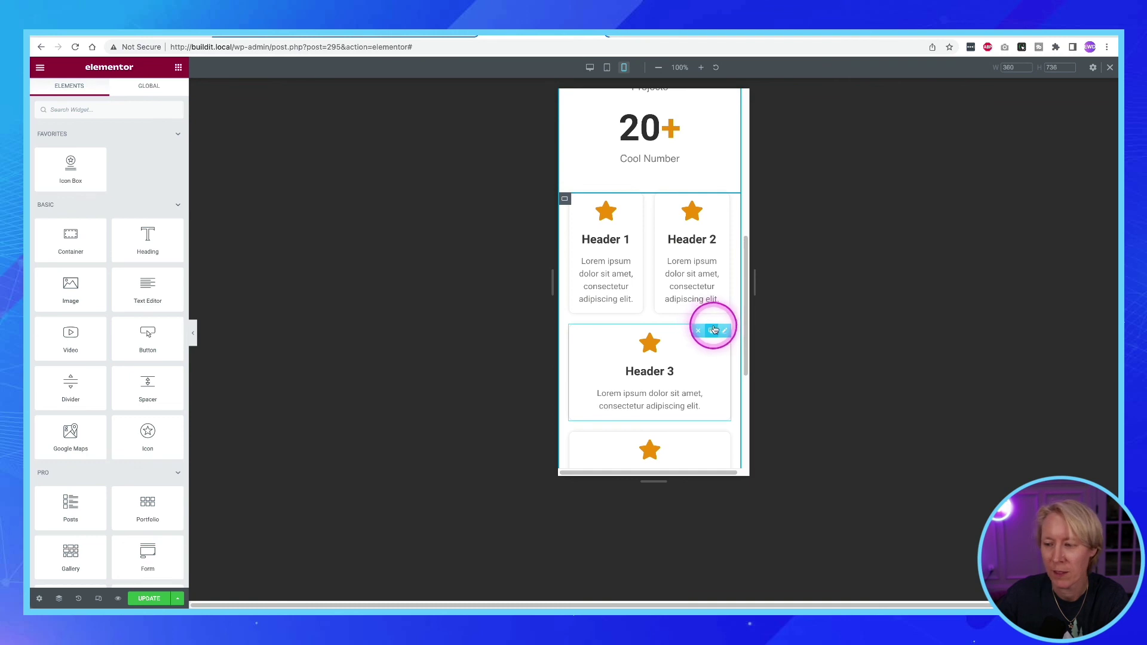
right_click(724, 331)
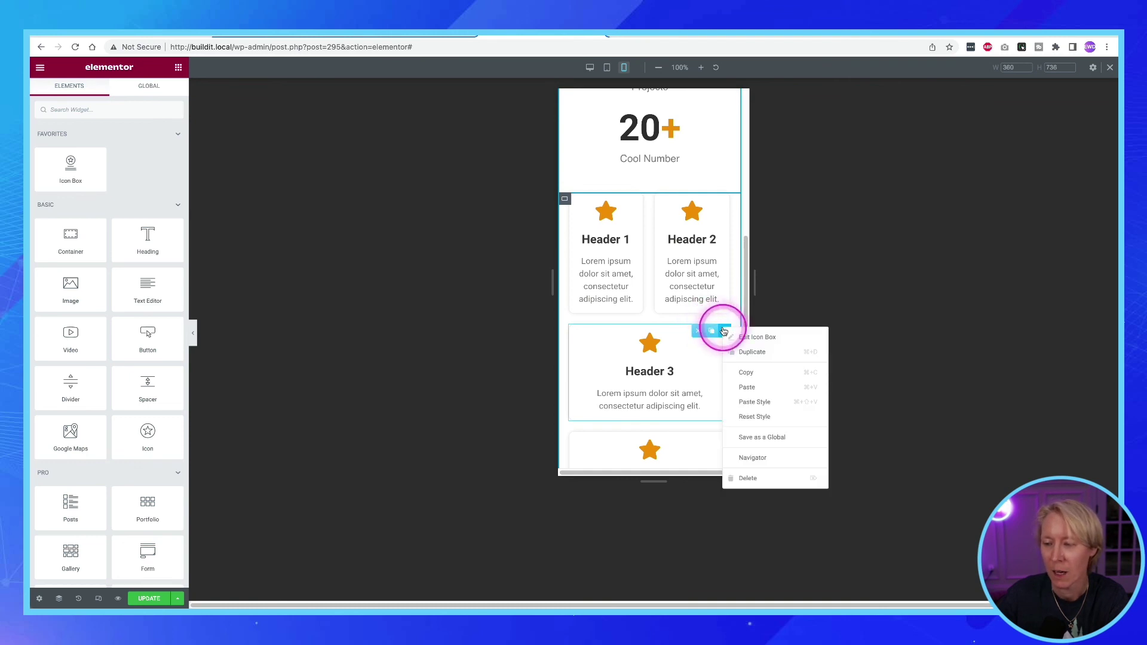
click(752, 396)
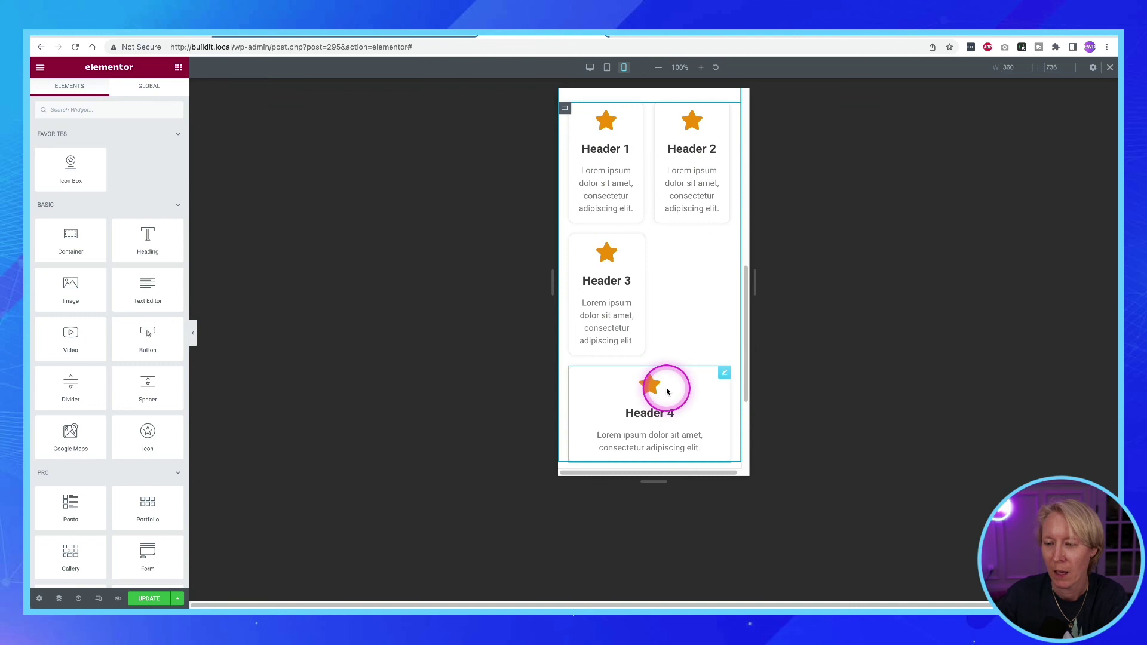
right_click(725, 374)
click(747, 445)
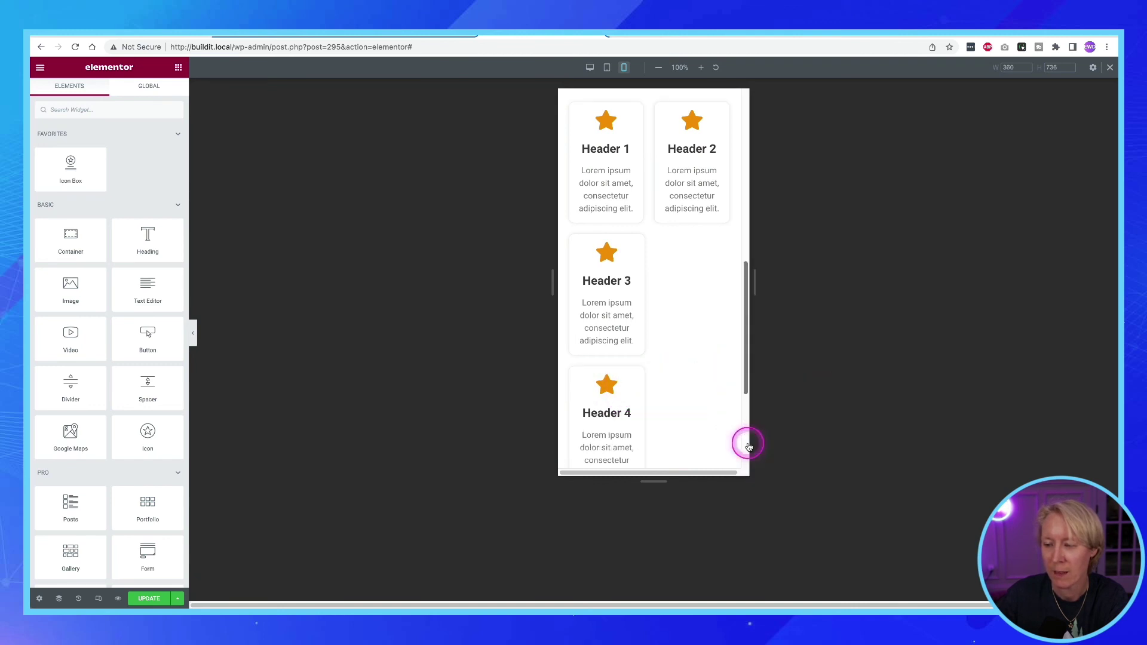
mouse_move(615, 333)
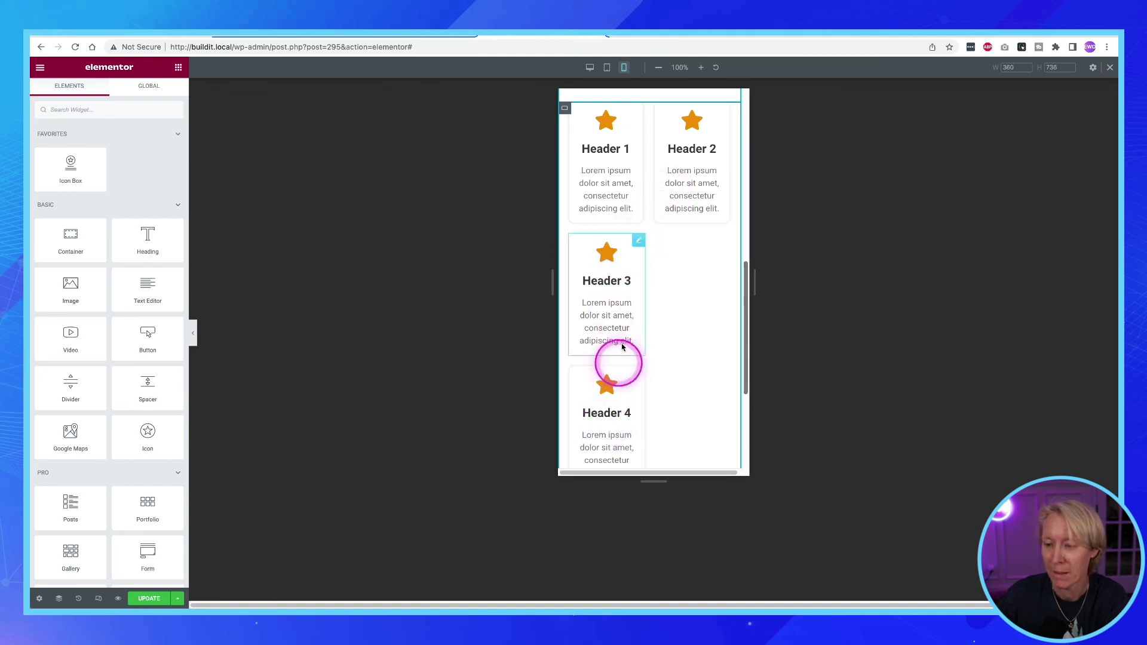
- Set the Header 3 icon box's custom width to 46
right_click(639, 243)
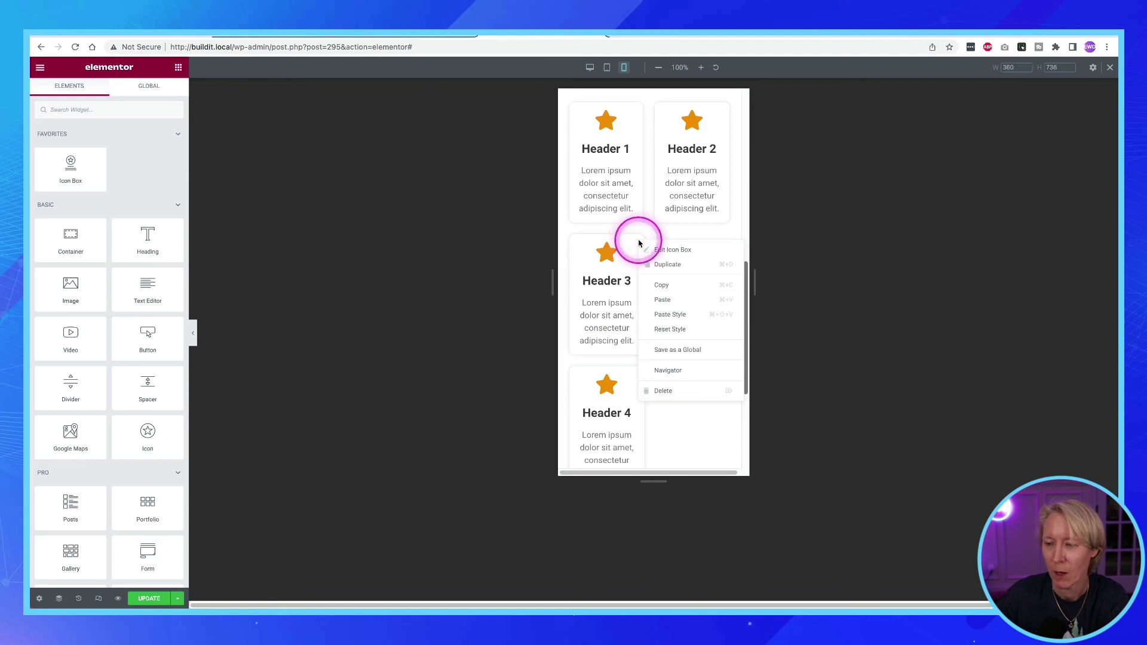
click(652, 248)
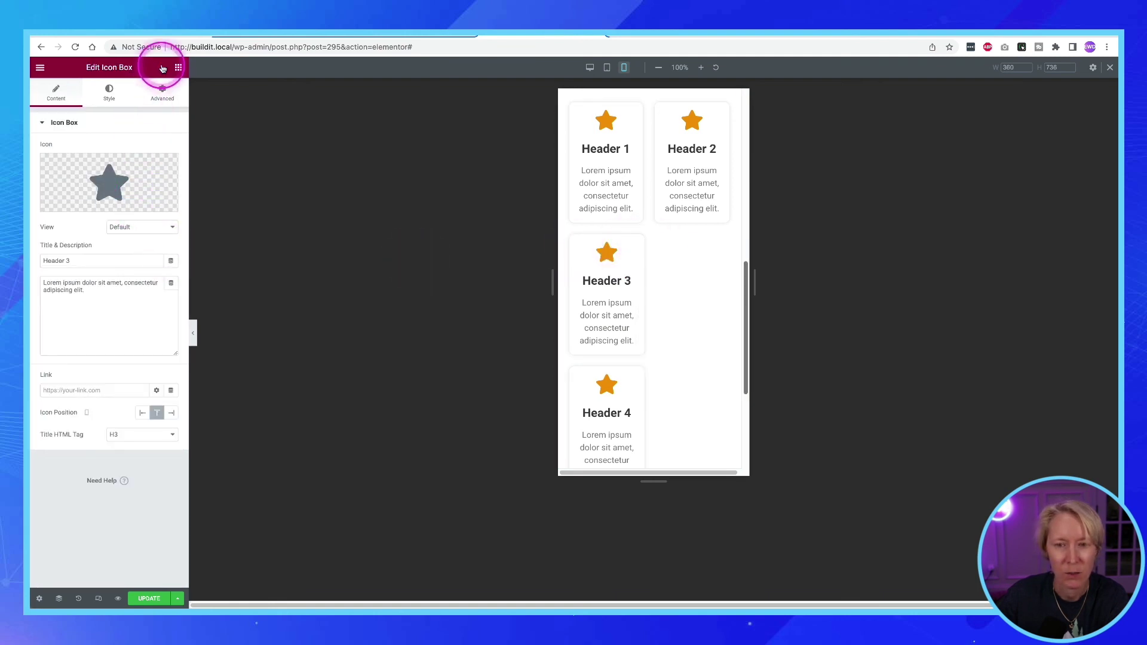
click(162, 92)
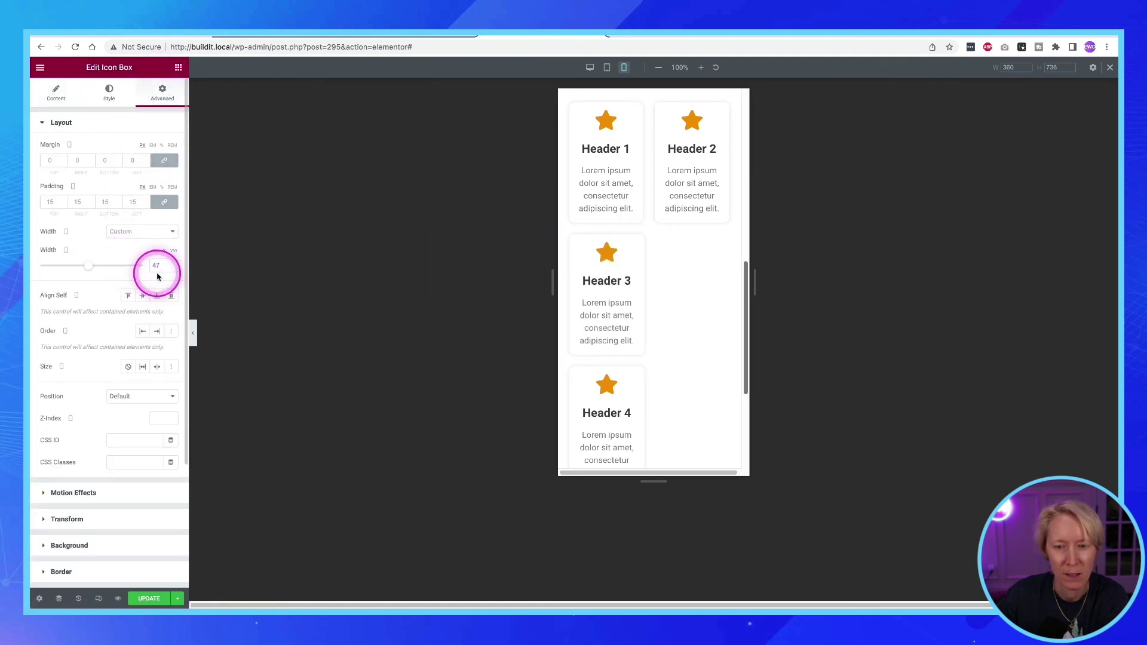
drag(161, 264, 142, 265)
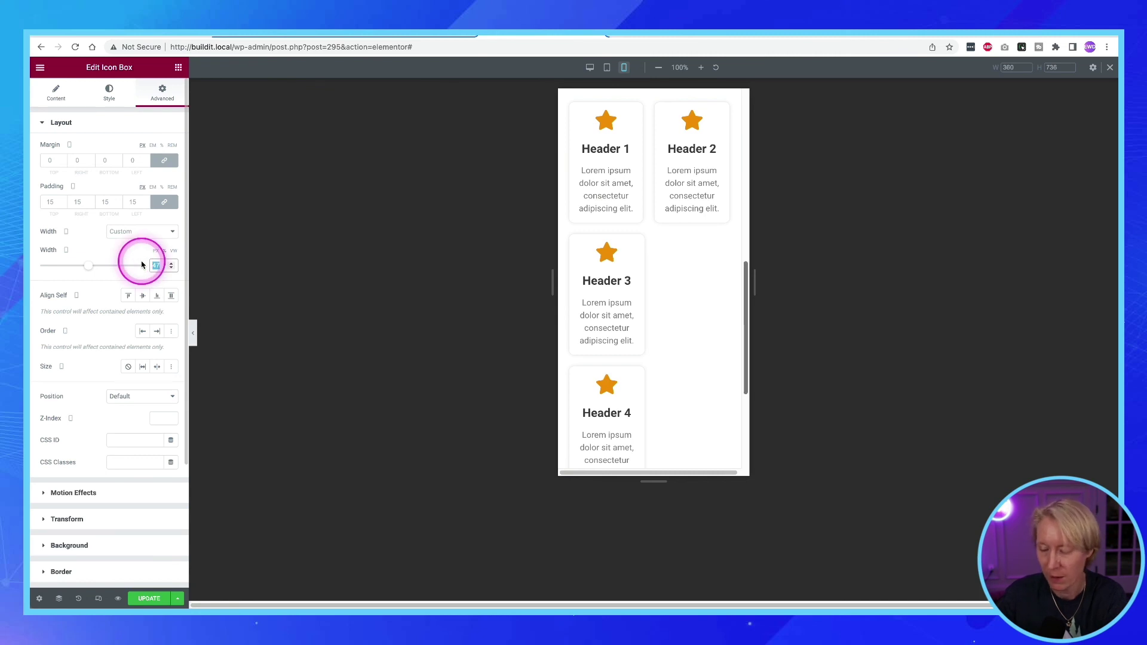
text(46)
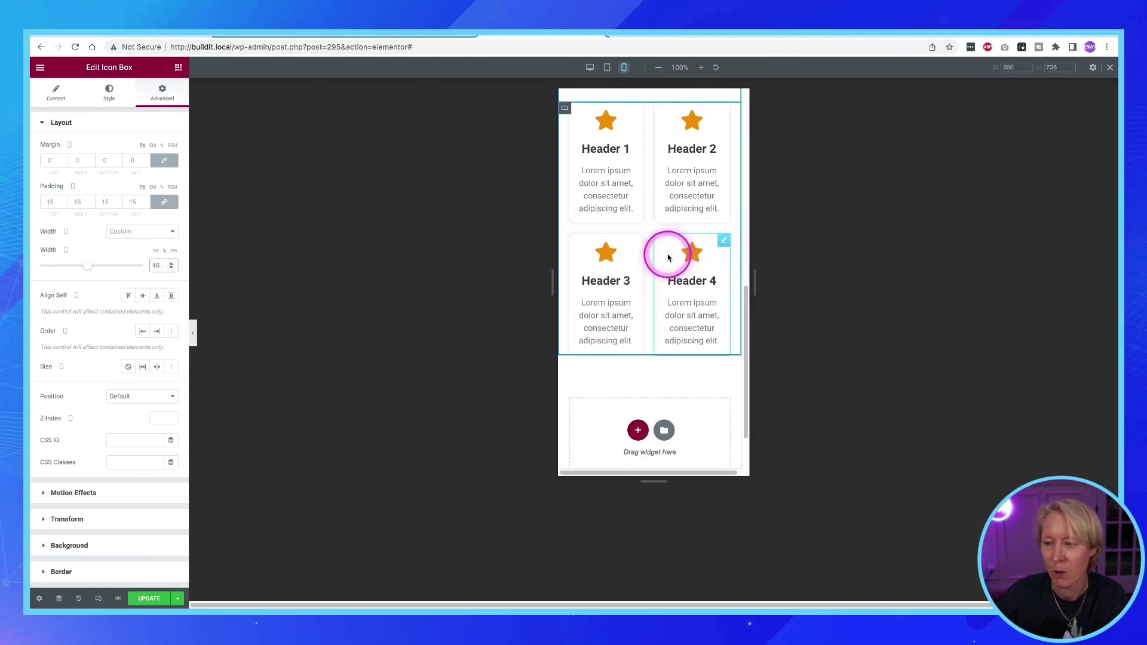
- Copy Header 3 and paste its style onto Header 4
right_click(638, 241)
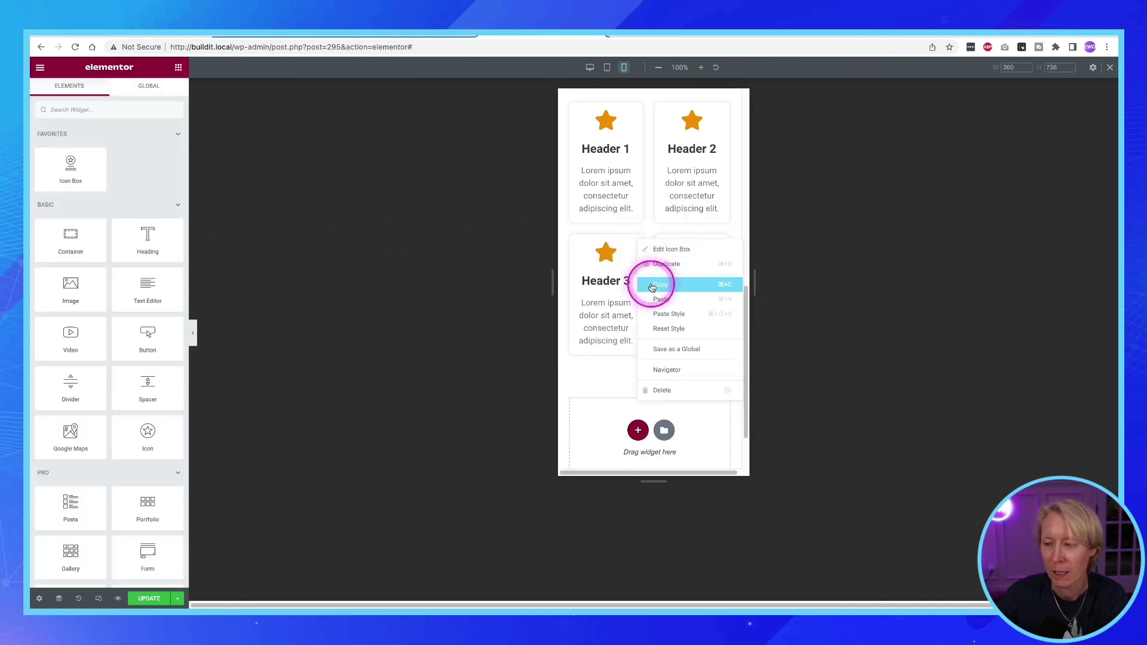
click(652, 282)
right_click(724, 242)
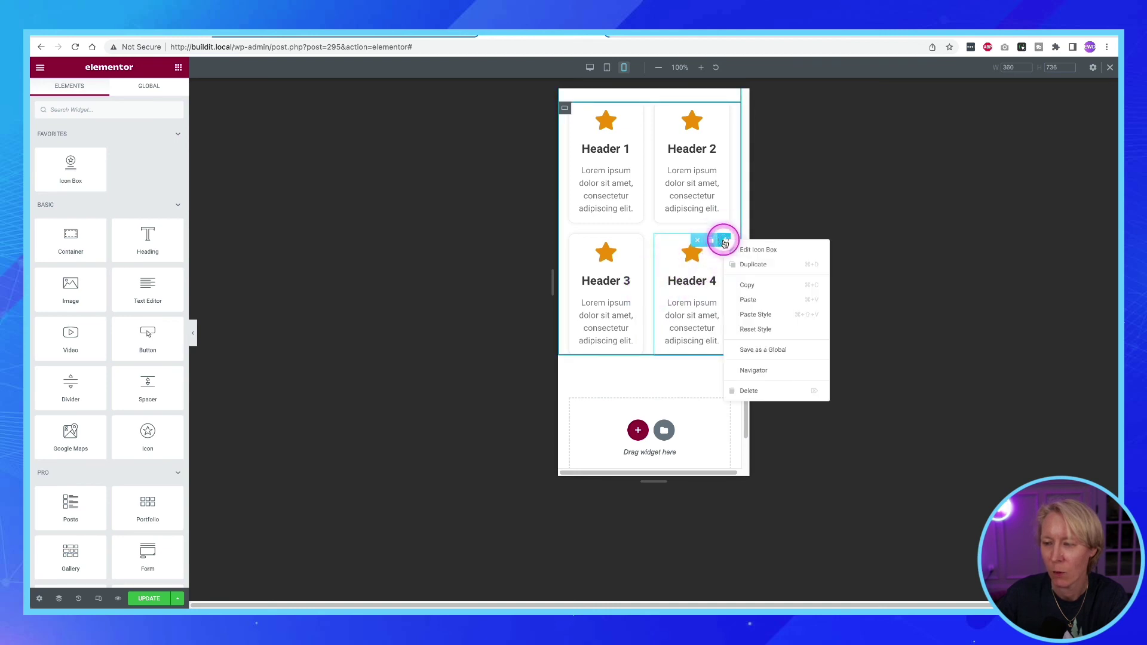
click(746, 313)
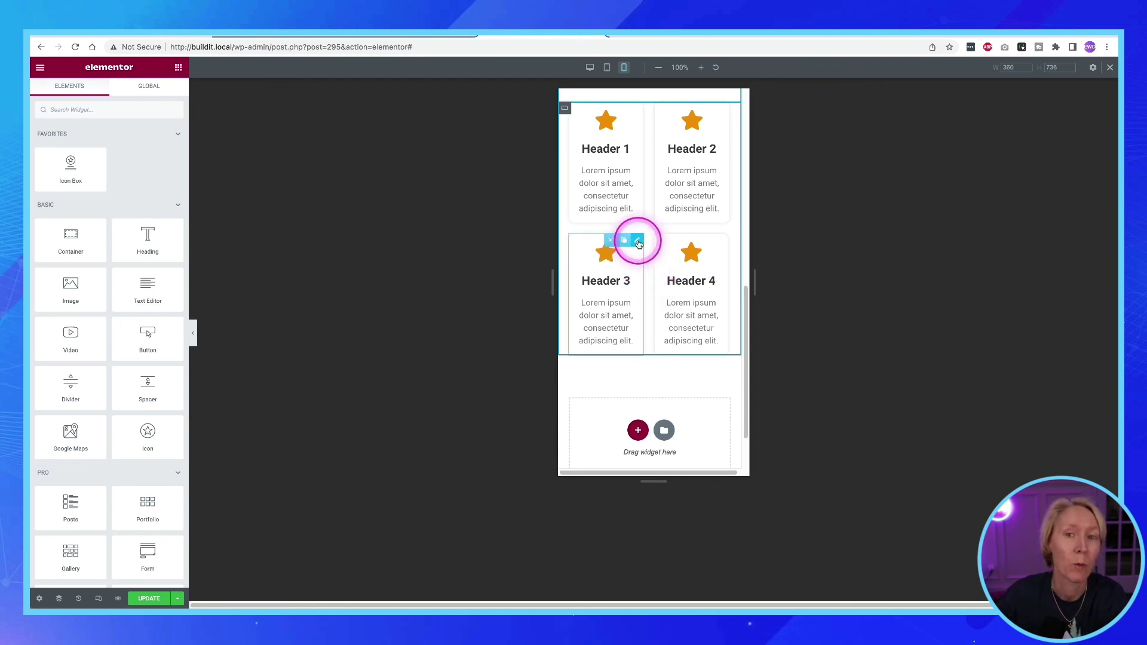
scroll(643, 242, up, 3)
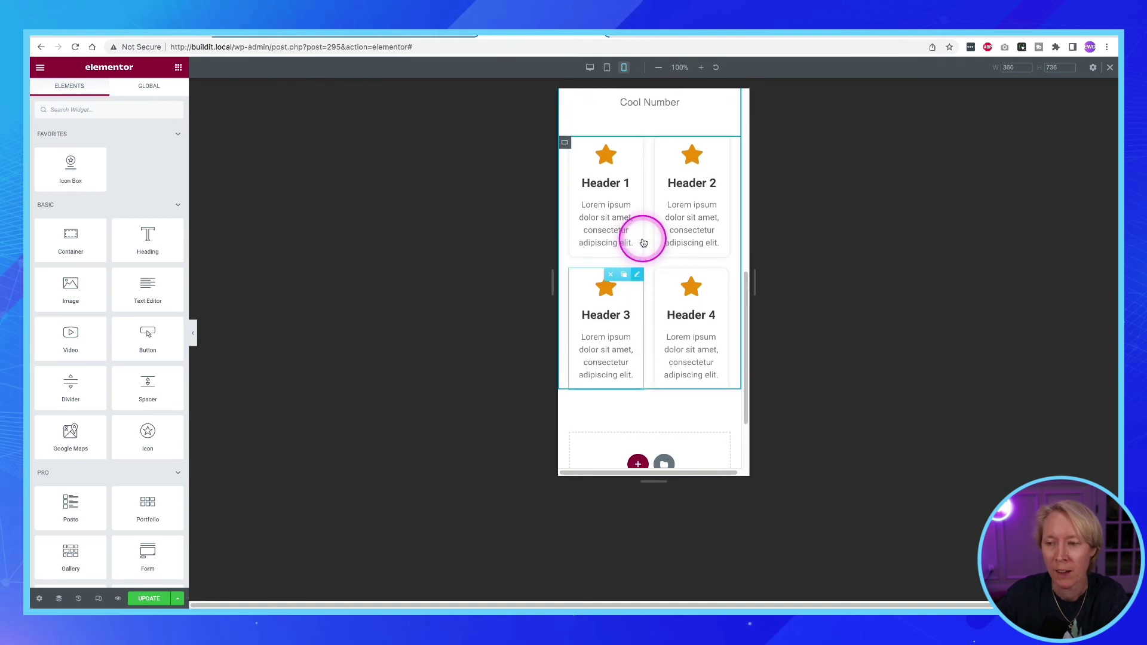
scroll(643, 242, up, 5)
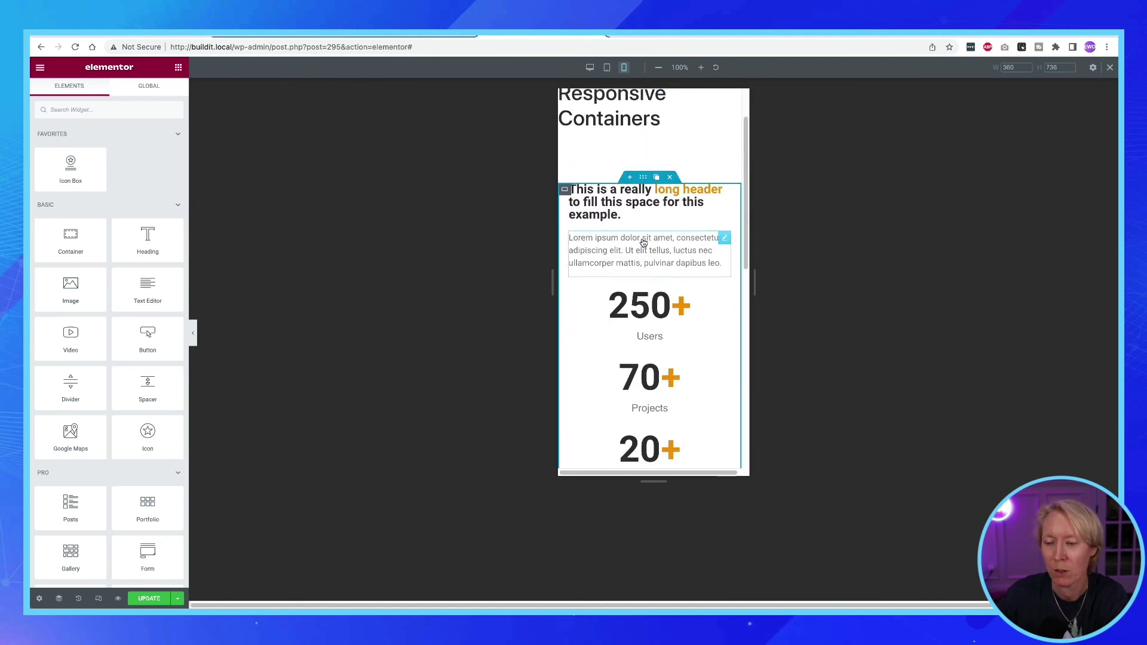
scroll(643, 242, up, 1)
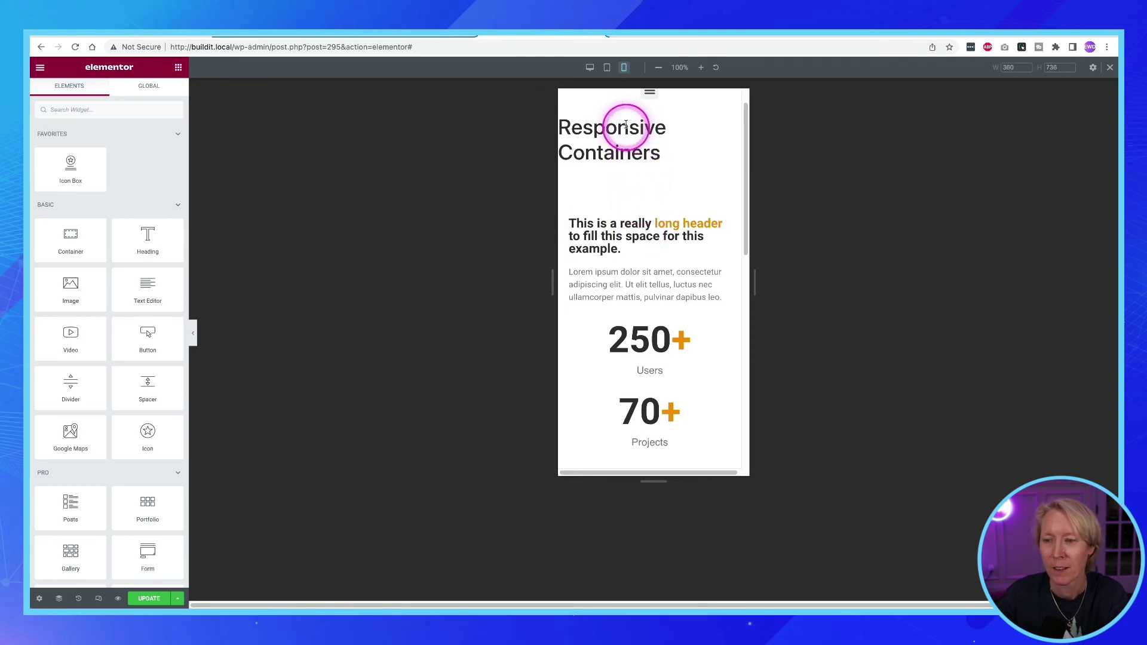